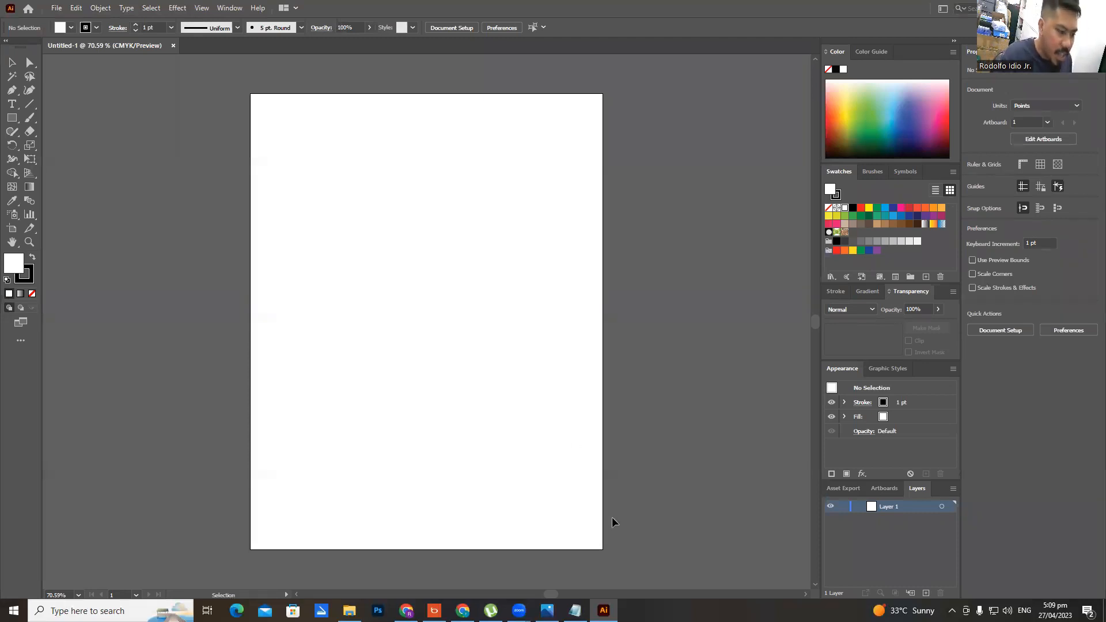
Review the logo assignment notes in Notepad and the hand-drawn logo in Sketch.jpg, and return to the blank Illustrator document
{"action": "left_click", "coordinate": [574, 611]}
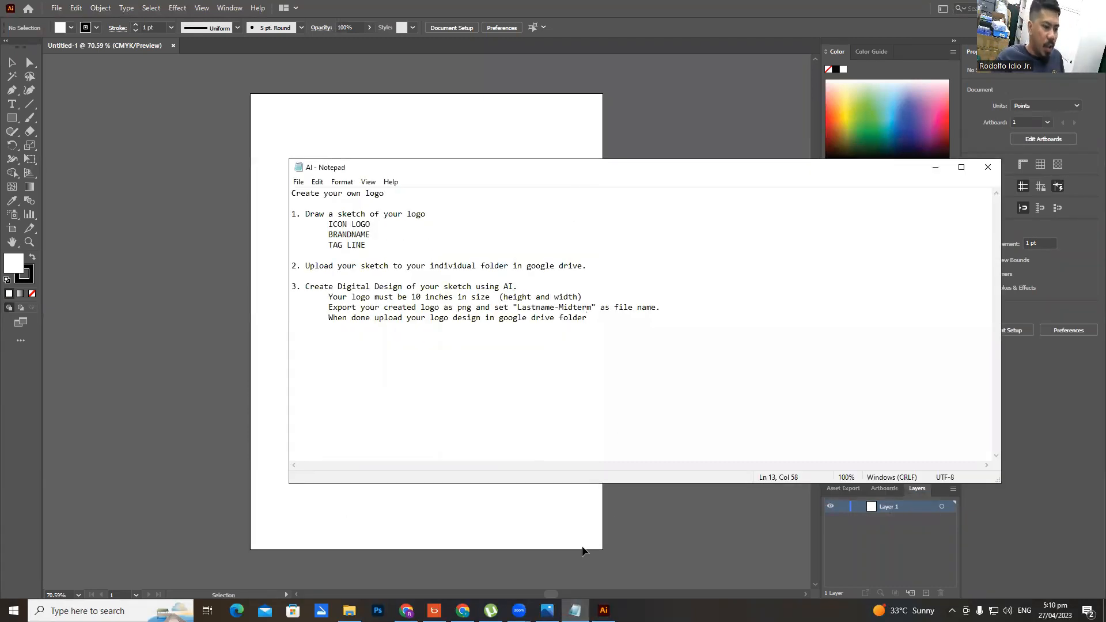
{"action": "left_click", "coordinate": [574, 611]}
{"action": "left_click", "coordinate": [547, 610]}
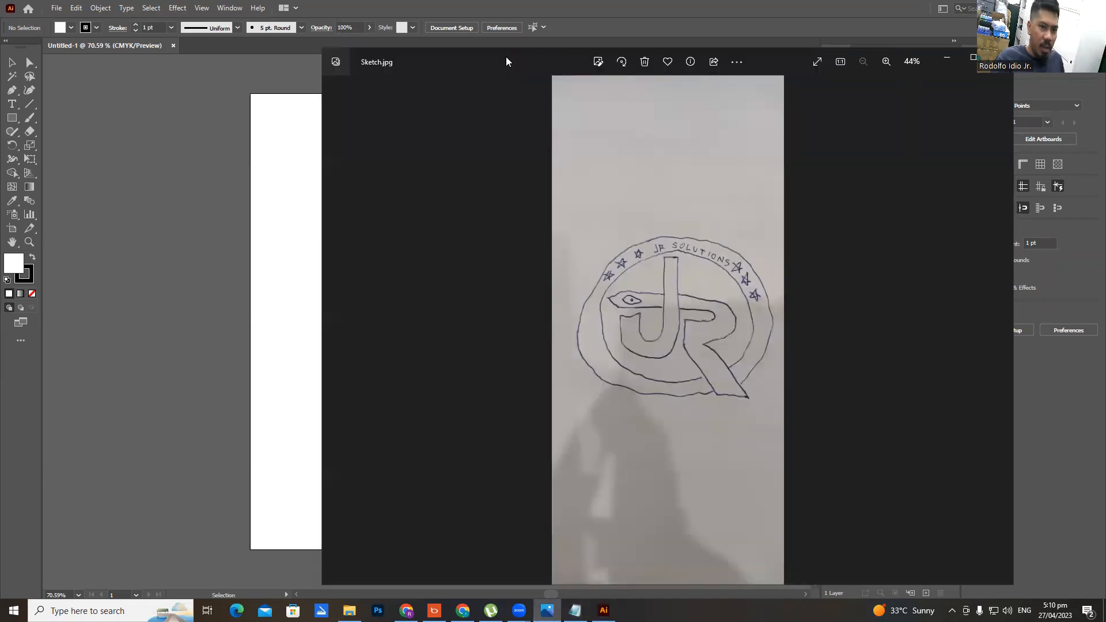
{"action": "key", "text": "super+d"}
{"action": "left_click", "coordinate": [539, 549]}
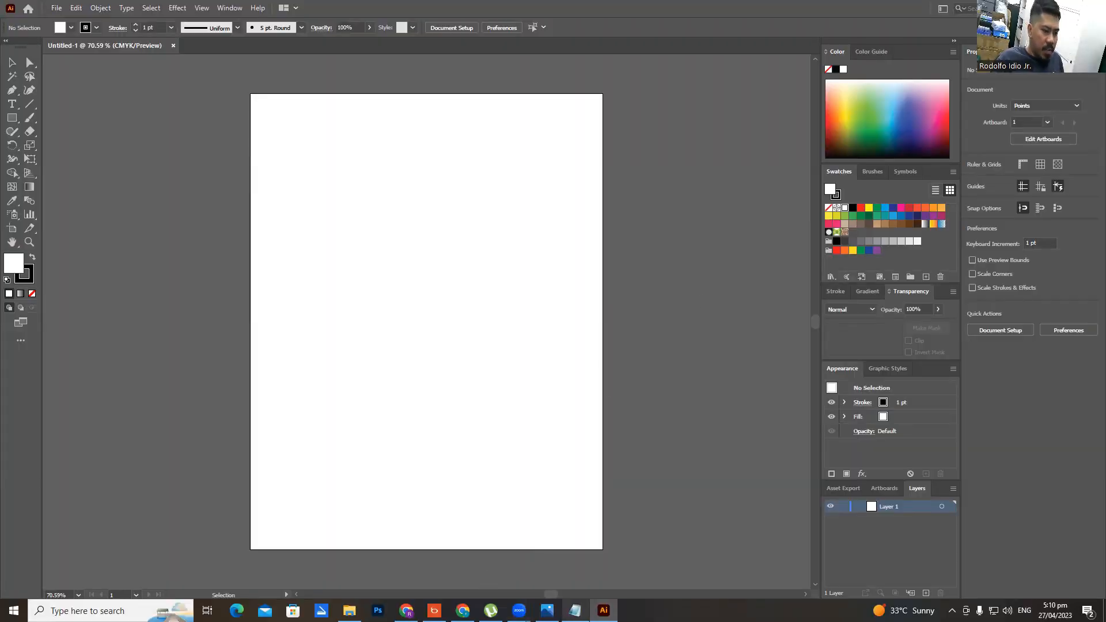
{"action": "left_click", "coordinate": [575, 610]}
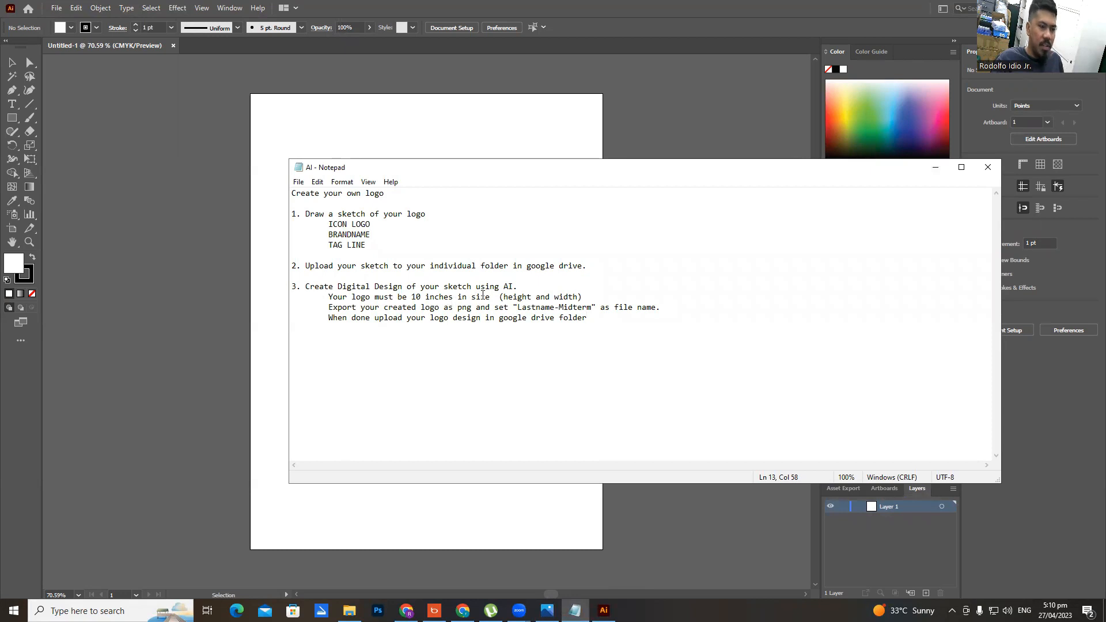
{"action": "left_click", "coordinate": [934, 167]}
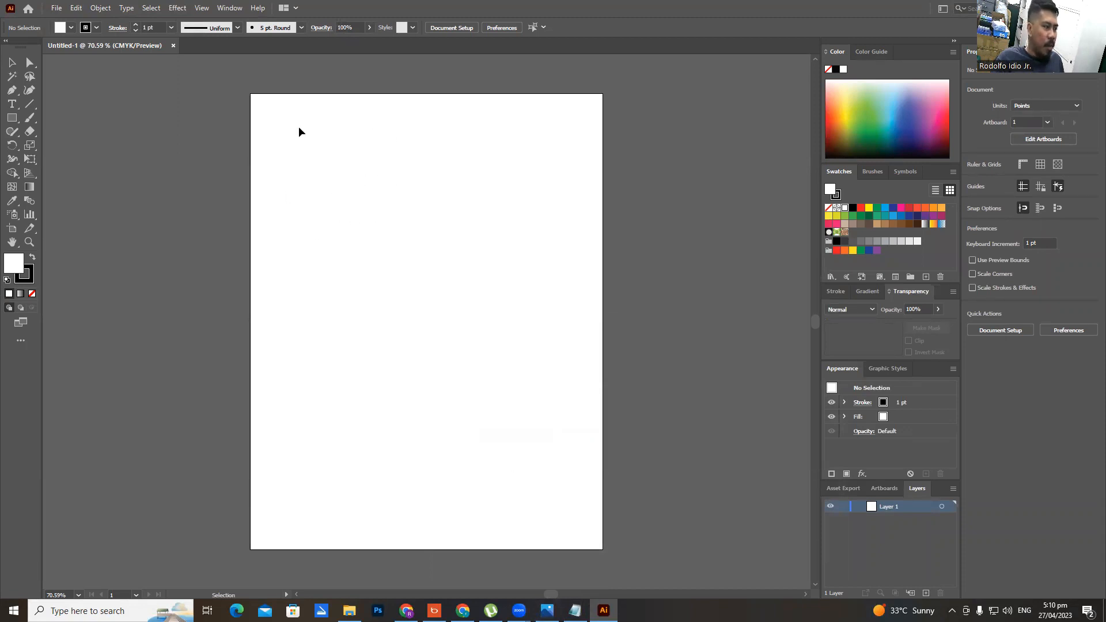
Change the general measurement units in the preferences to Inches for sizing the artboard
{"action": "left_click", "coordinate": [12, 229]}
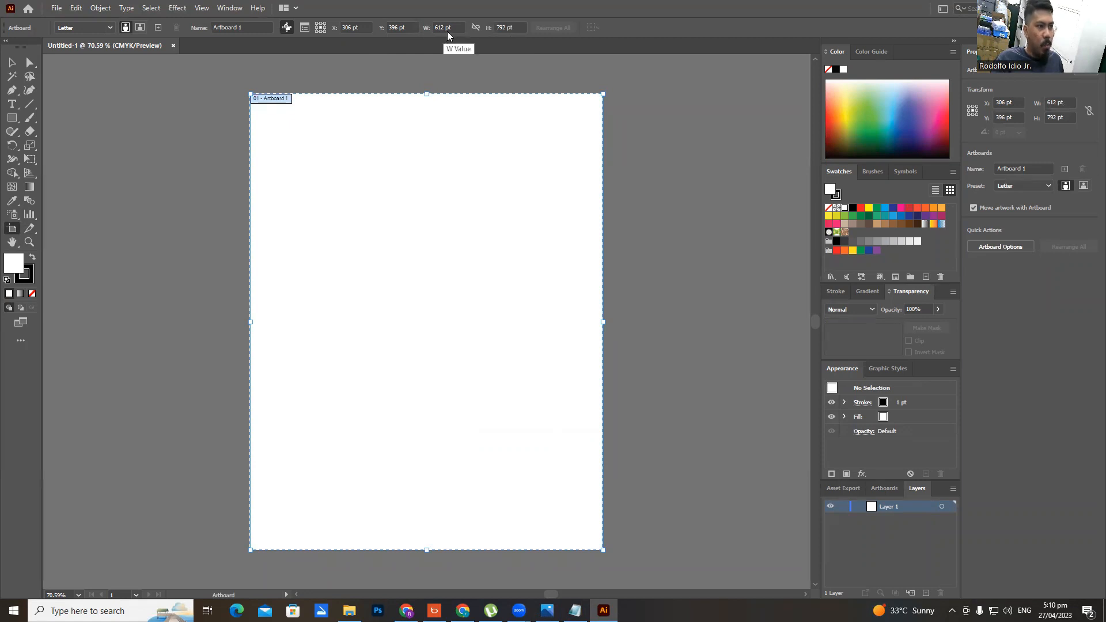
{"action": "left_click", "coordinate": [519, 27]}
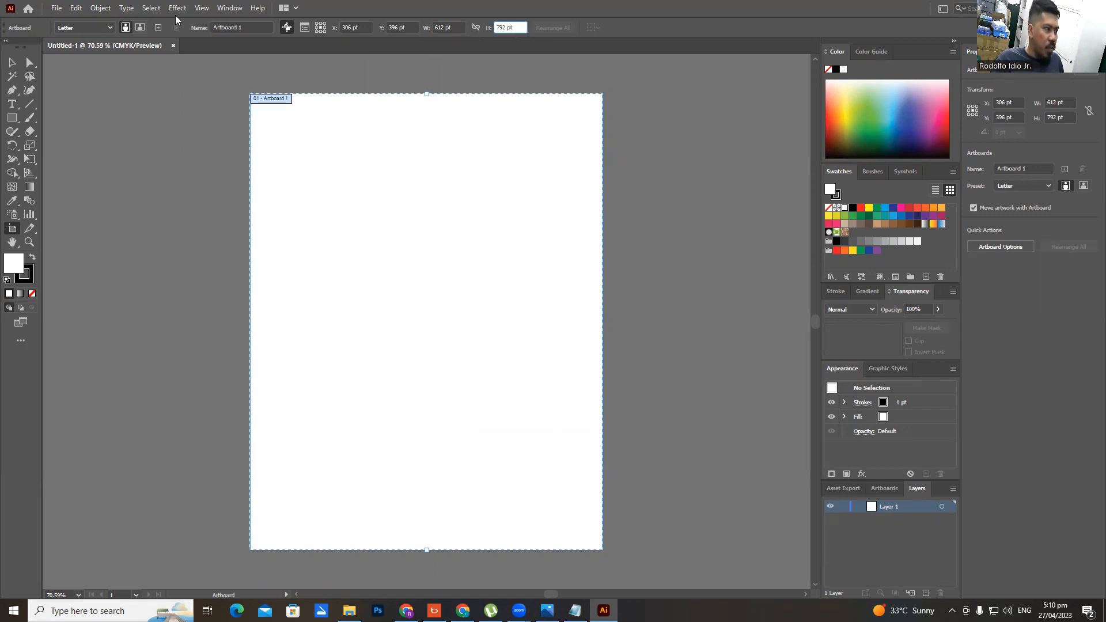
{"action": "left_click", "coordinate": [72, 10]}
{"action": "mouse_move", "coordinate": [148, 375]}
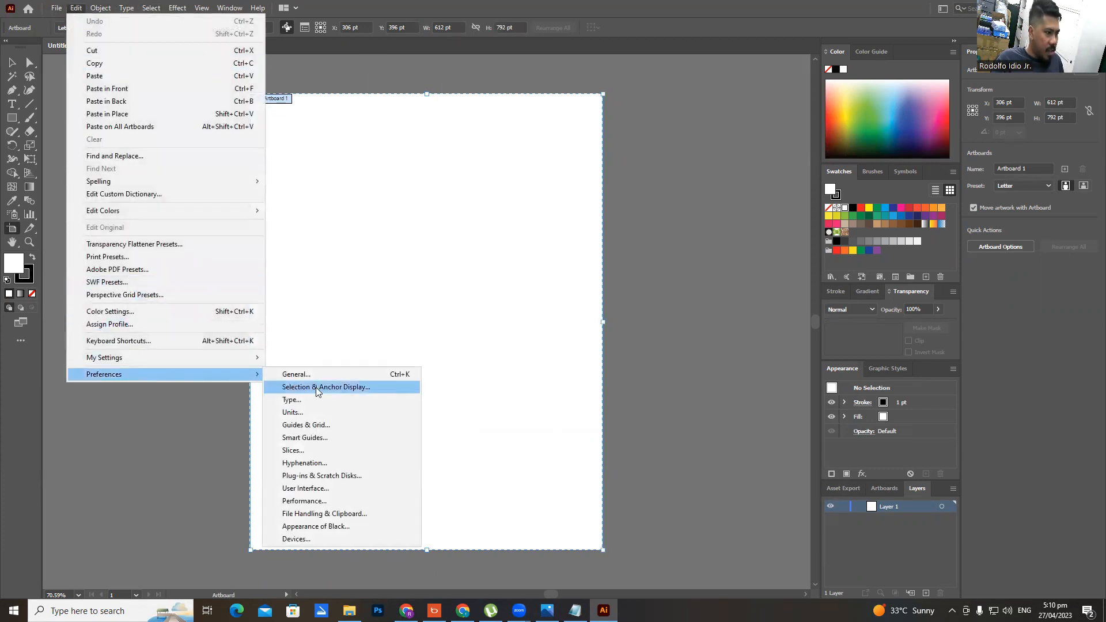
{"action": "left_click", "coordinate": [305, 412]}
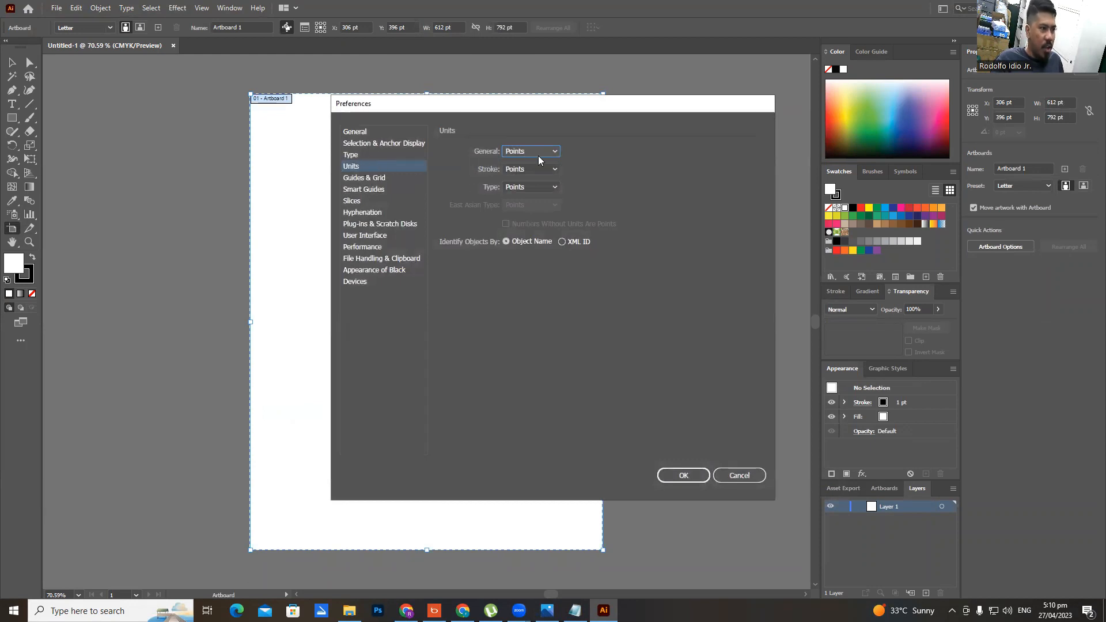
{"action": "left_click", "coordinate": [554, 153]}
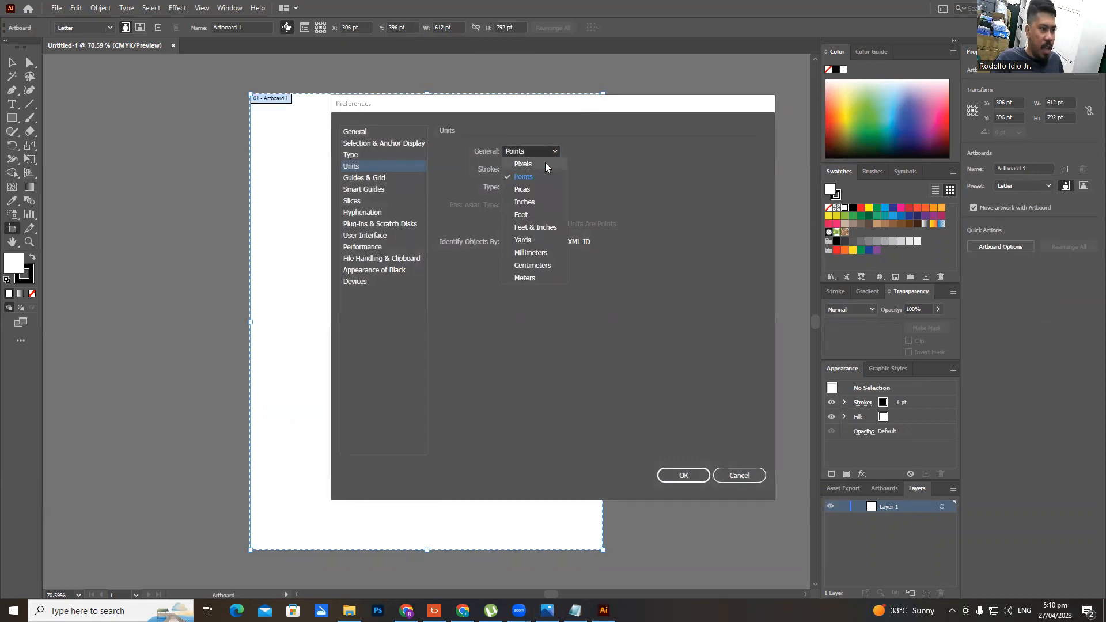
{"action": "left_click", "coordinate": [527, 202]}
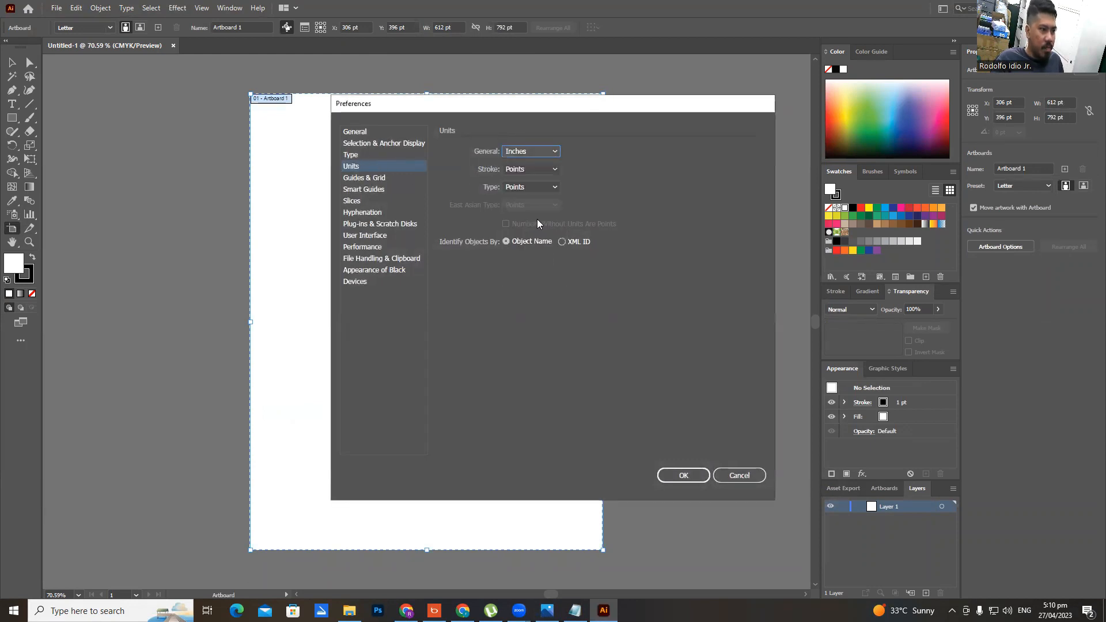
{"action": "left_click", "coordinate": [683, 475]}
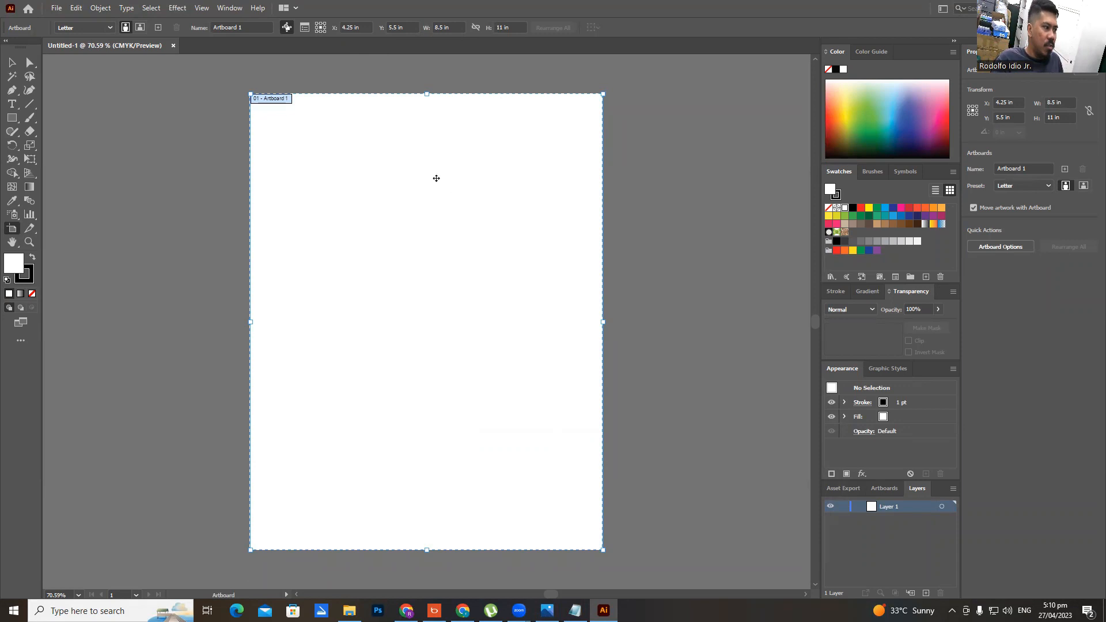
Set the artboard's width and height to 10 in each
{"action": "double_click", "coordinate": [442, 24]}
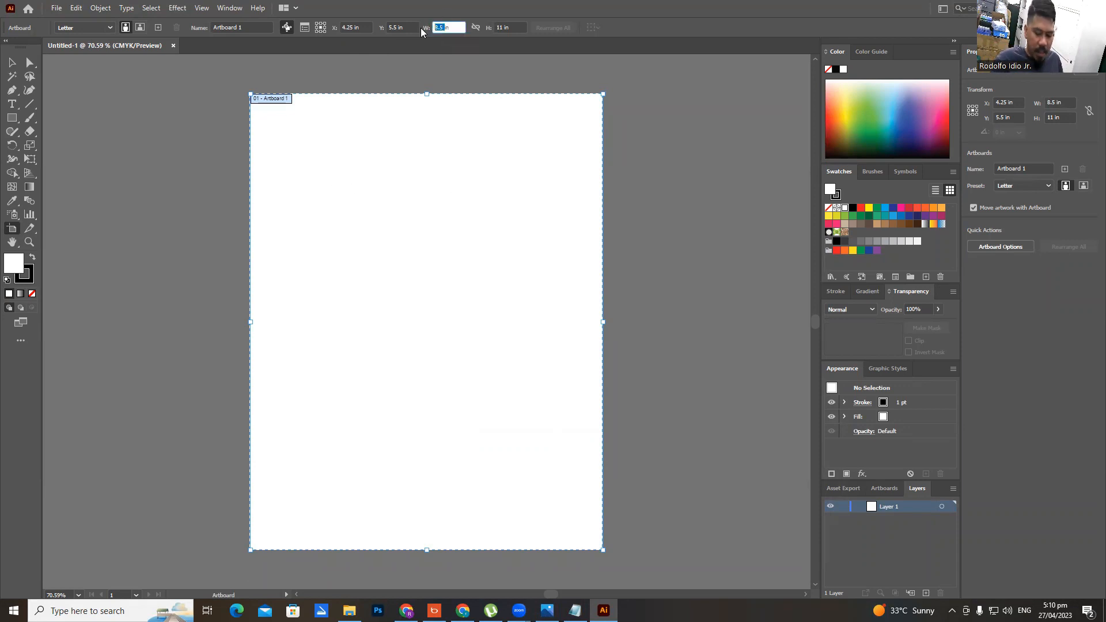
{"action": "type", "text": "10"}
{"action": "key", "text": "Tab"}
{"action": "type", "text": "1"}
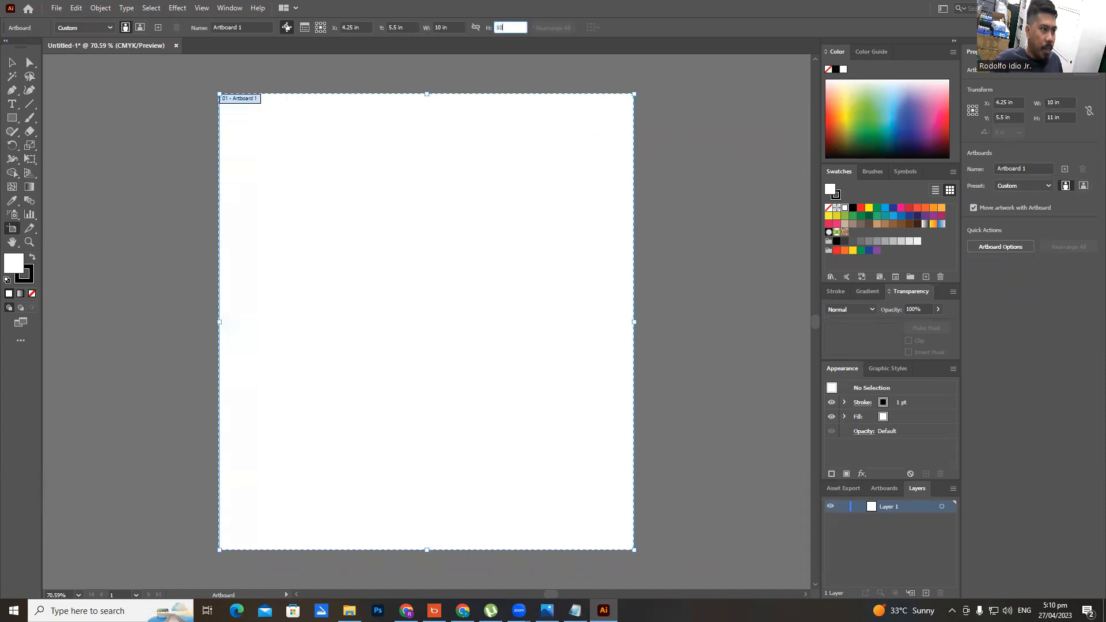
{"action": "type", "text": "0"}
{"action": "key", "text": "Return"}
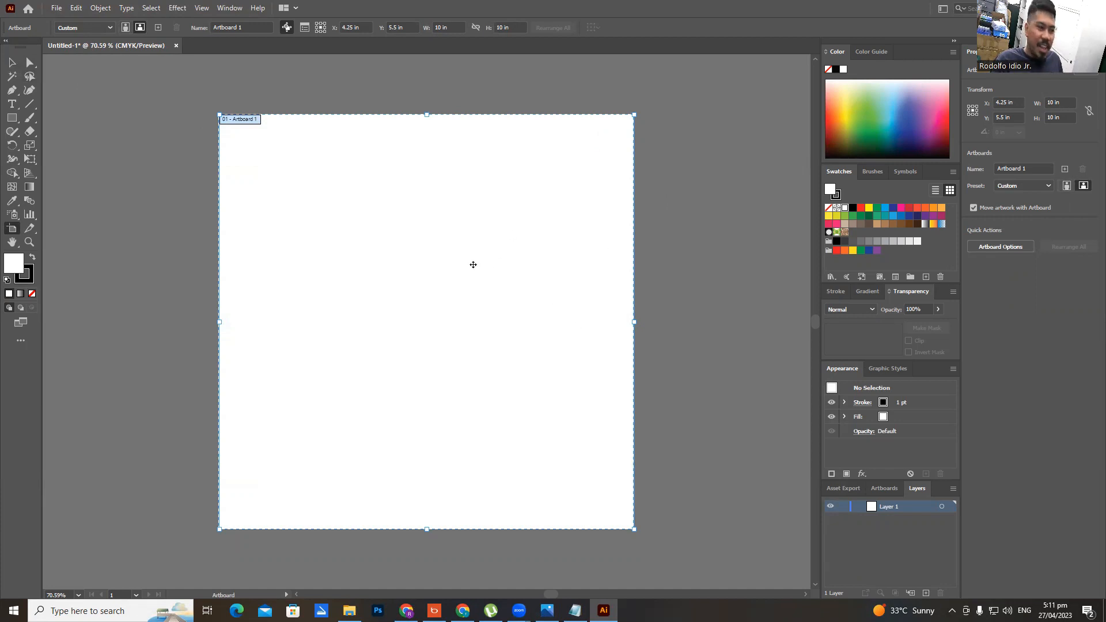
Draw a circle about 9.875 in across, centred on the artboard, with the Ellipse tool
{"action": "left_click", "coordinate": [11, 62]}
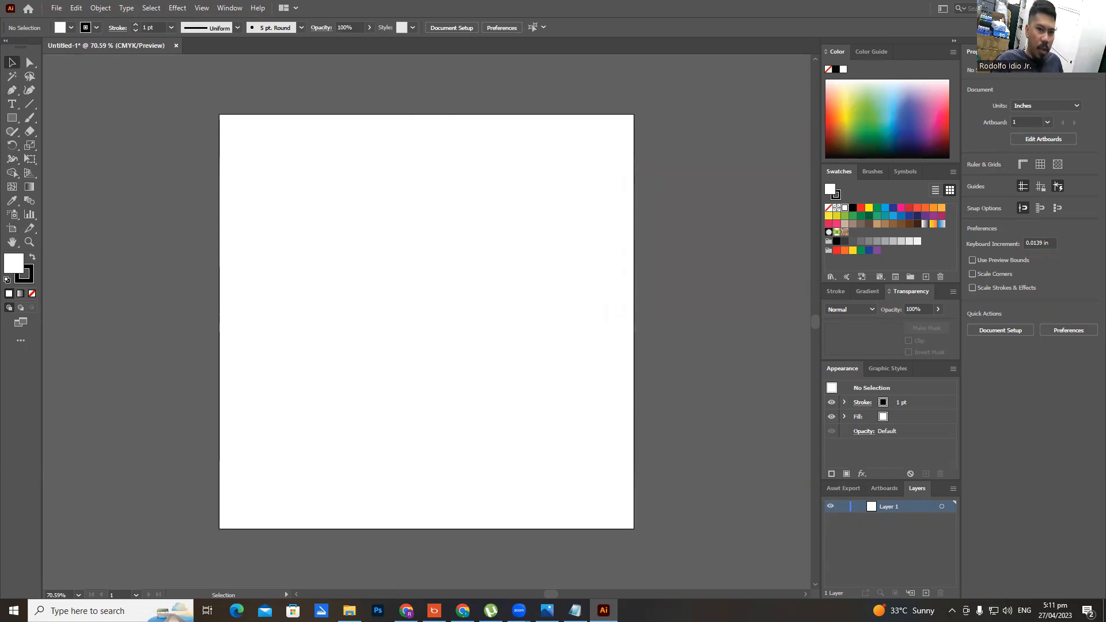
{"action": "left_click_drag", "start_coordinate": [12, 118], "coordinate": [80, 145]}
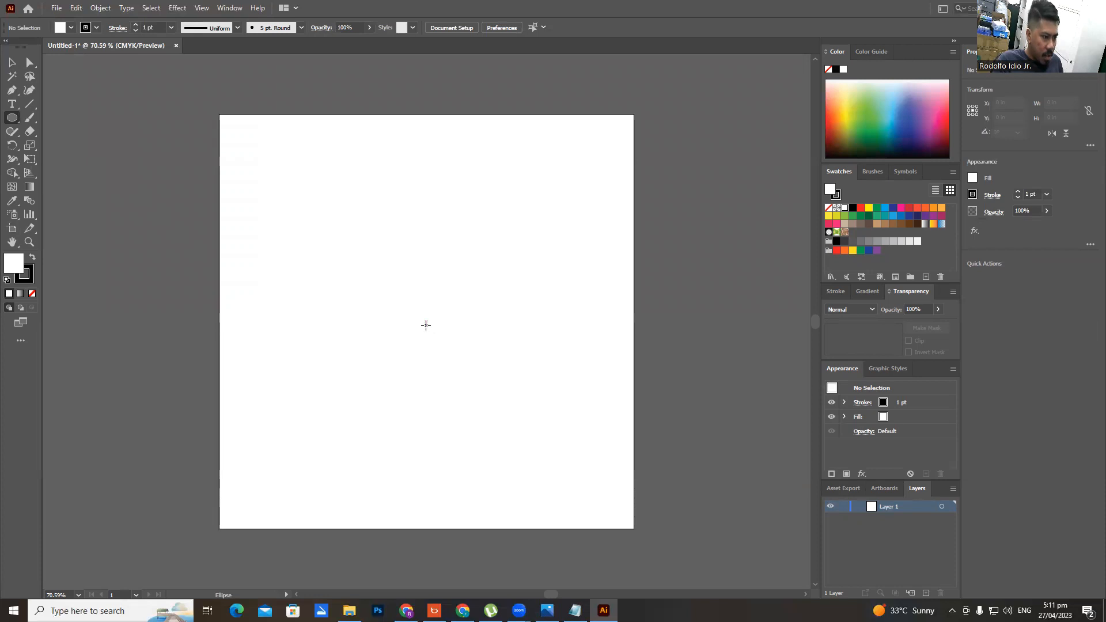
{"action": "left_click_drag", "start_coordinate": [425, 321], "coordinate": [628, 526]}
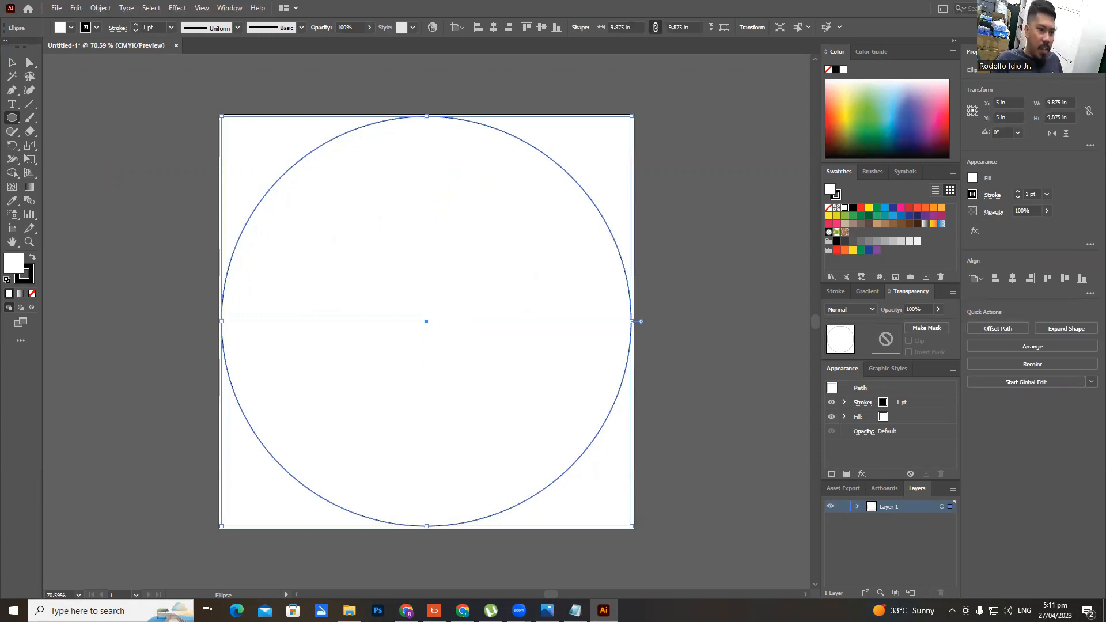
Check the sketch and create a concentric copy of the circle scaled uniformly to 80%
{"action": "key", "text": "alt+Tab"}
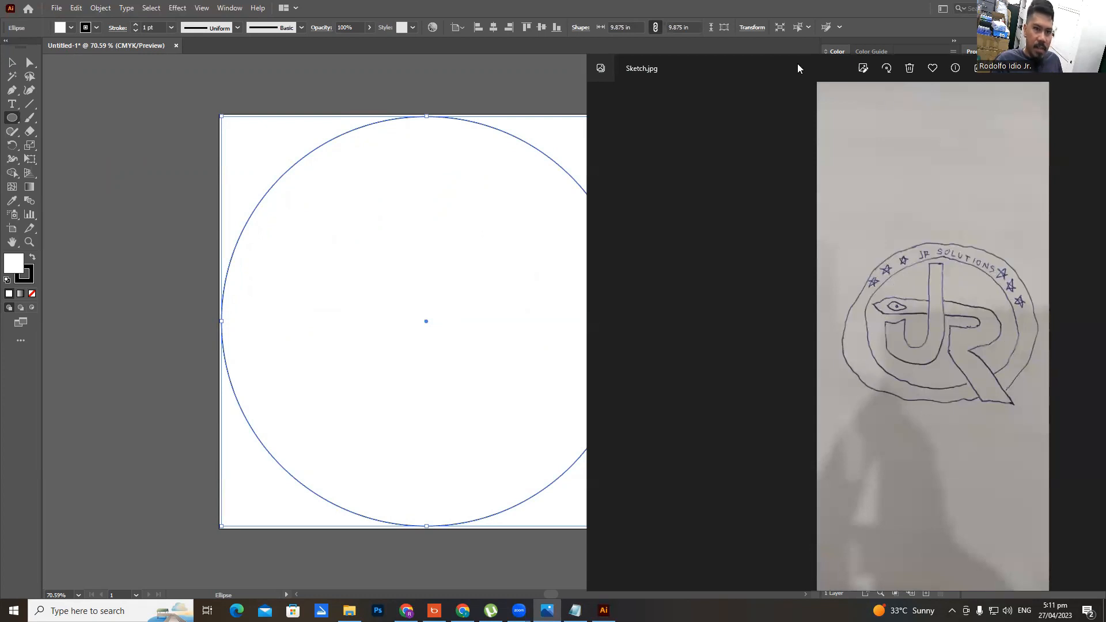
{"action": "key", "text": "alt+Tab"}
{"action": "key", "text": "v"}
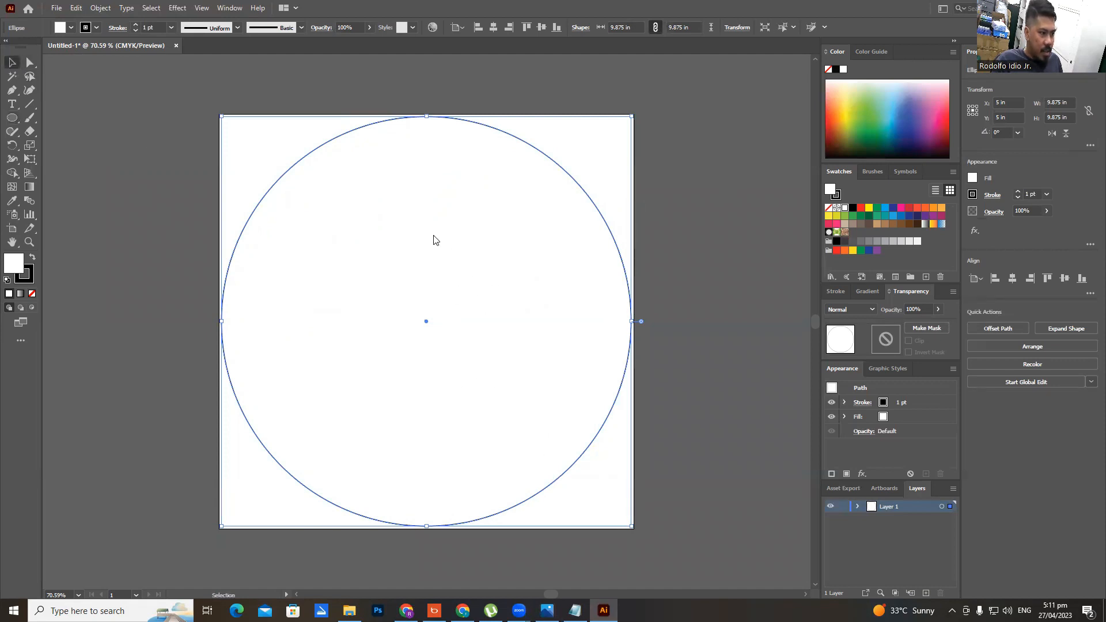
{"action": "right_click", "coordinate": [434, 240]}
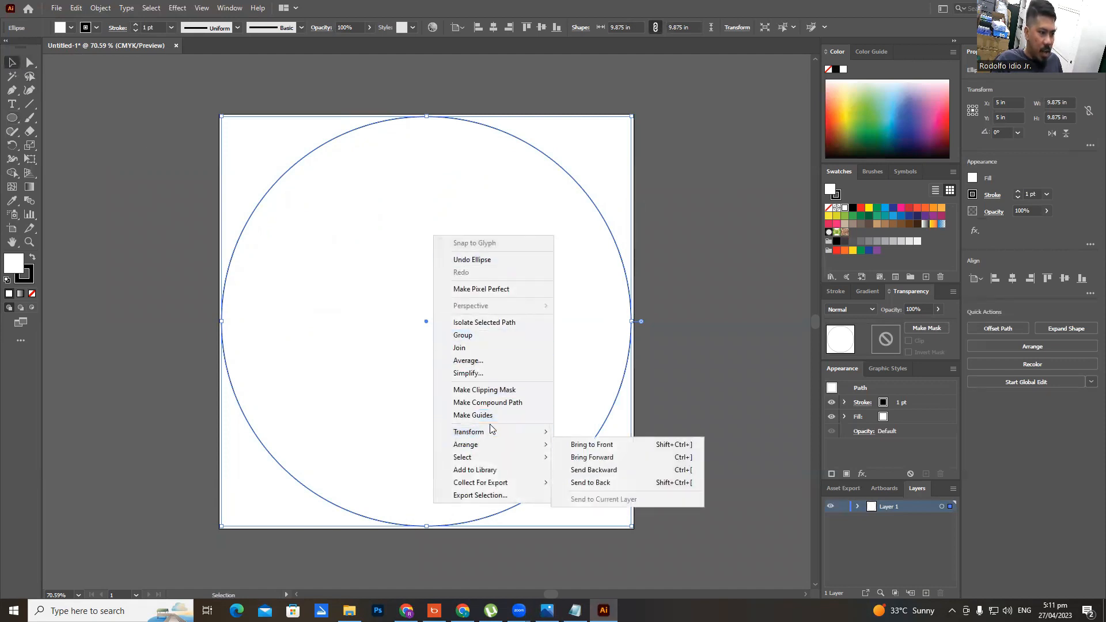
{"action": "mouse_move", "coordinate": [491, 433]}
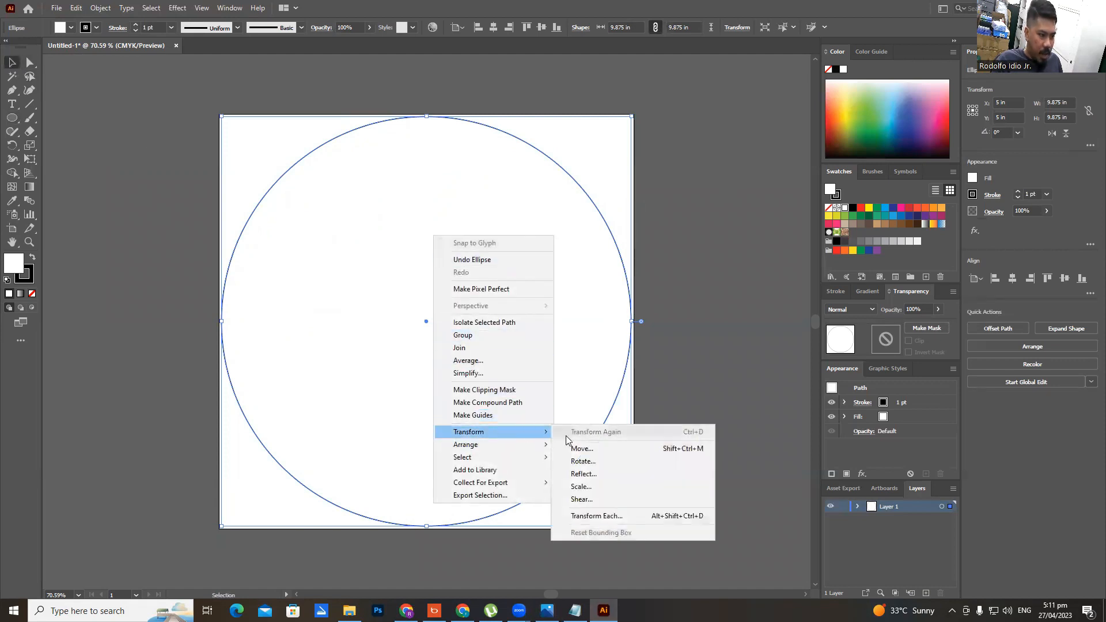
{"action": "left_click", "coordinate": [590, 489]}
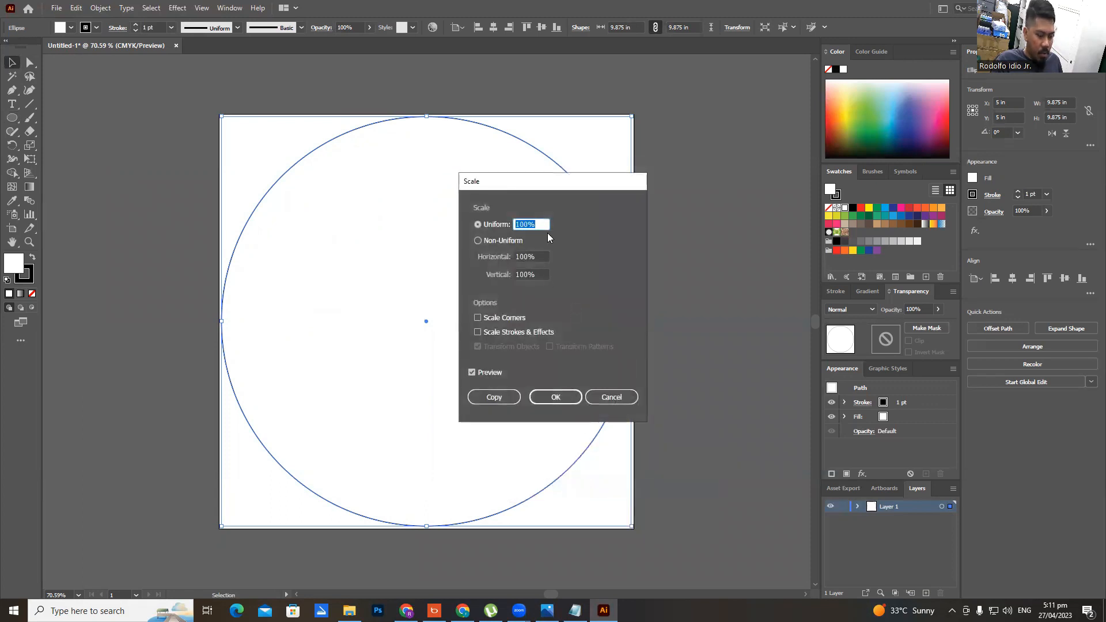
{"action": "type", "text": "80"}
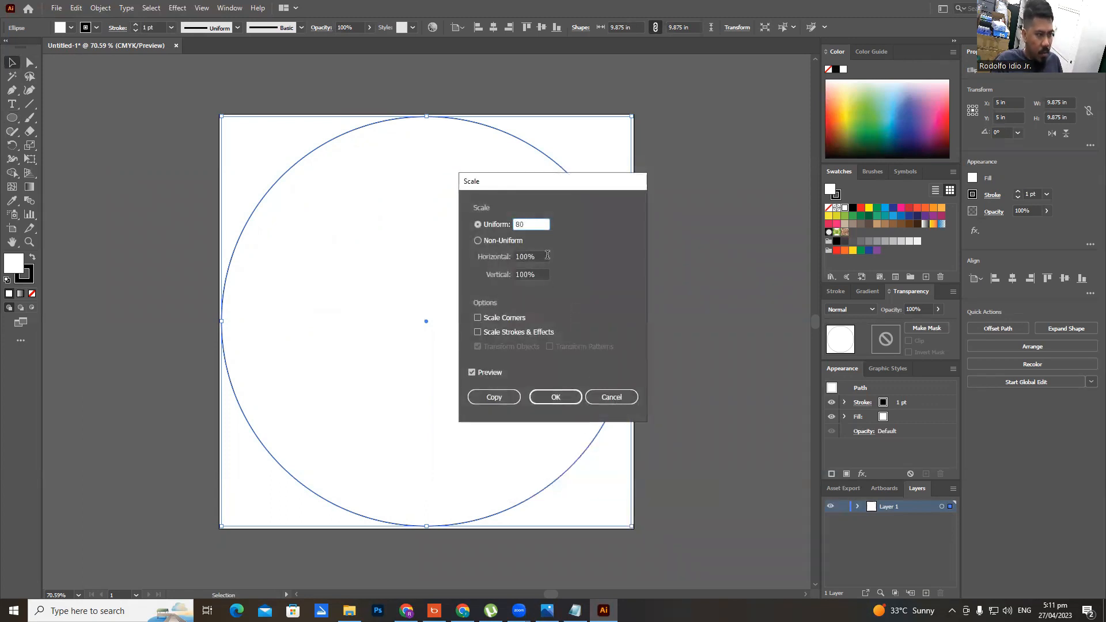
{"action": "left_click", "coordinate": [501, 396]}
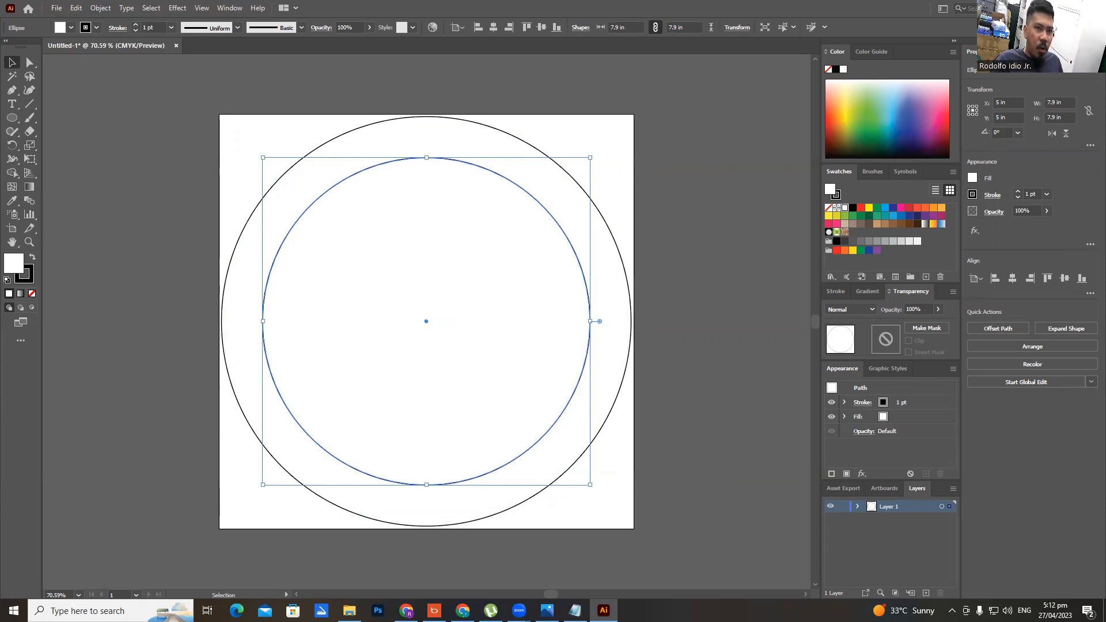
Check the sketch again and turn the inner circle into a text path with the Type on a Path tool, starting at its left side
{"action": "left_click", "coordinate": [547, 610]}
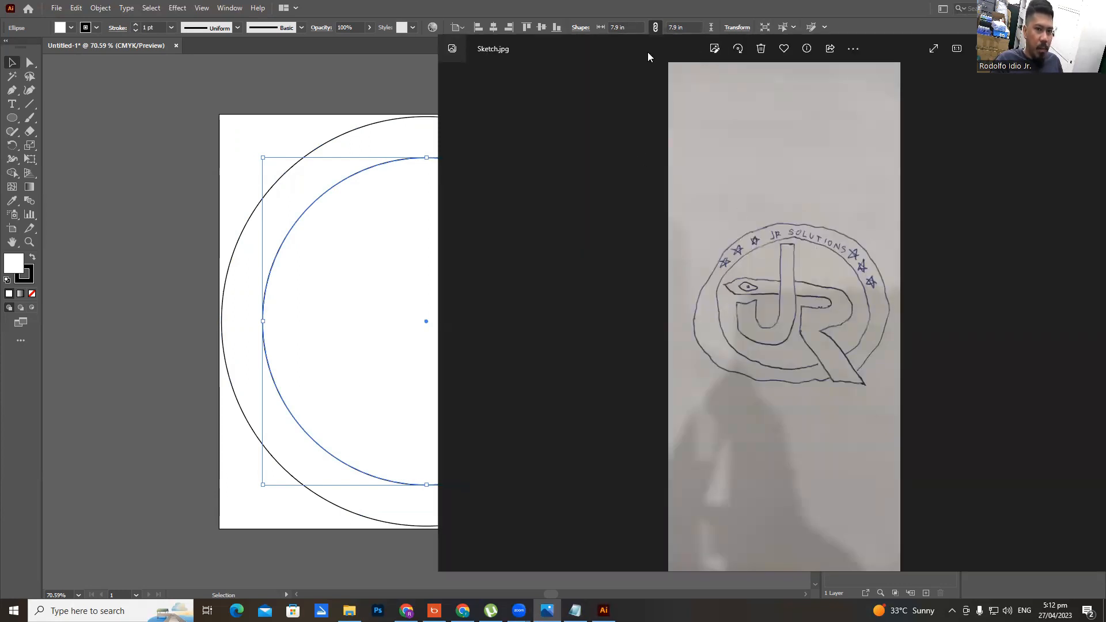
{"action": "left_click_drag", "start_coordinate": [648, 51], "coordinate": [0, 144]}
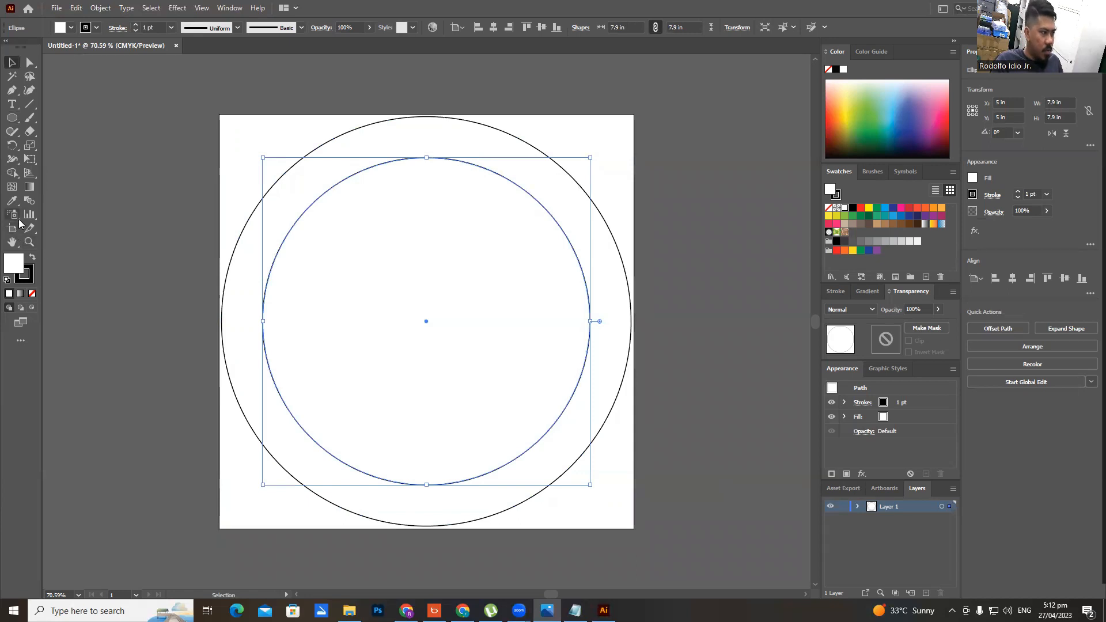
{"action": "right_click", "coordinate": [12, 104]}
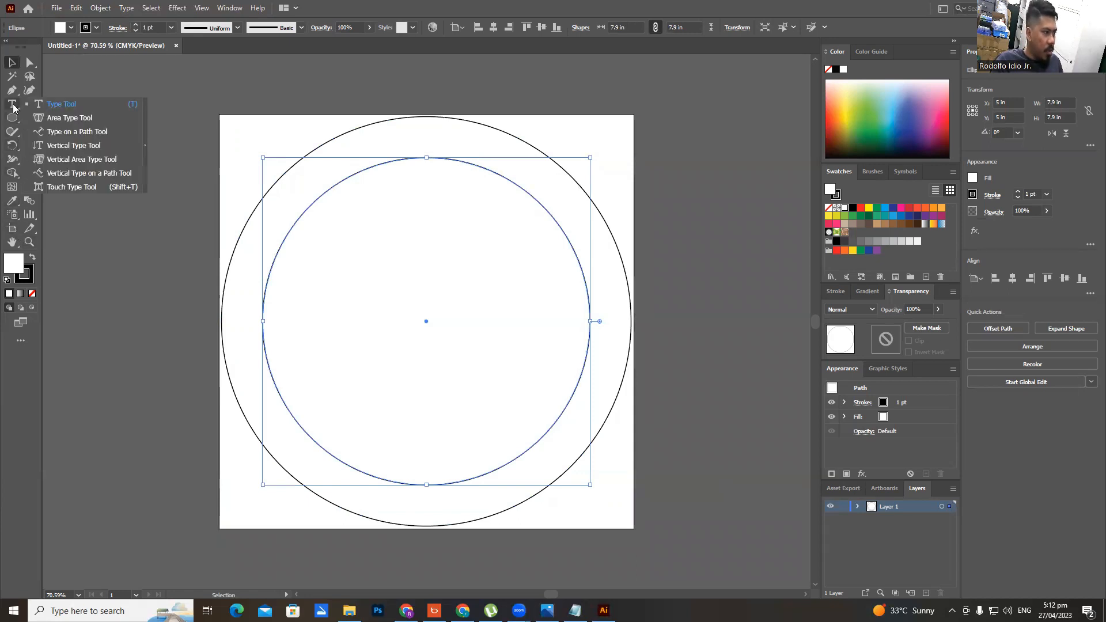
{"action": "left_click", "coordinate": [77, 135]}
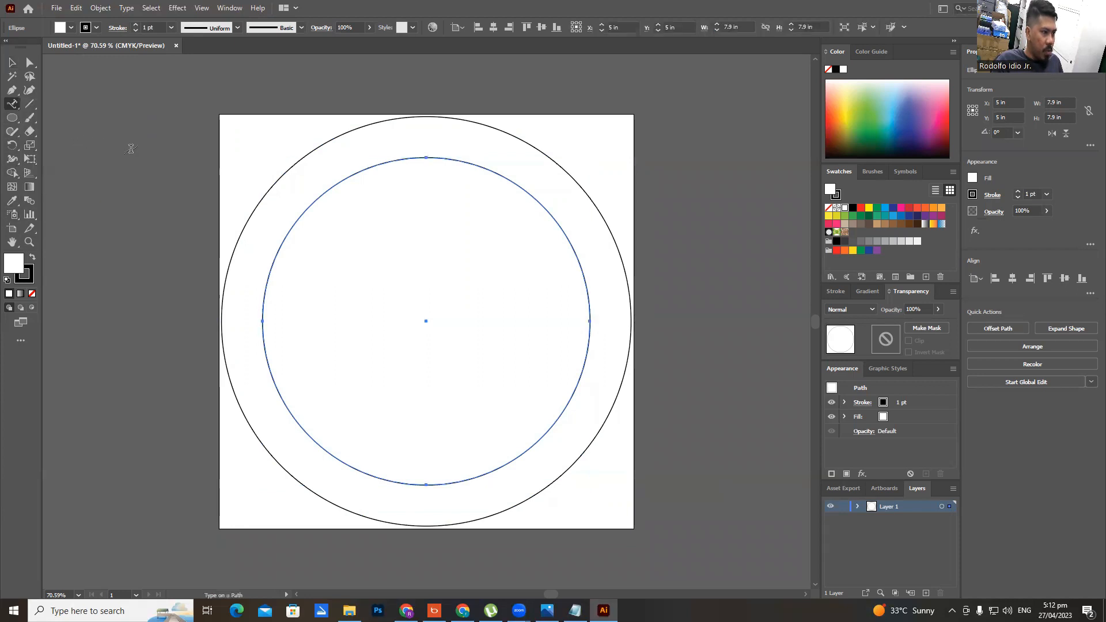
{"action": "left_click", "coordinate": [429, 154]}
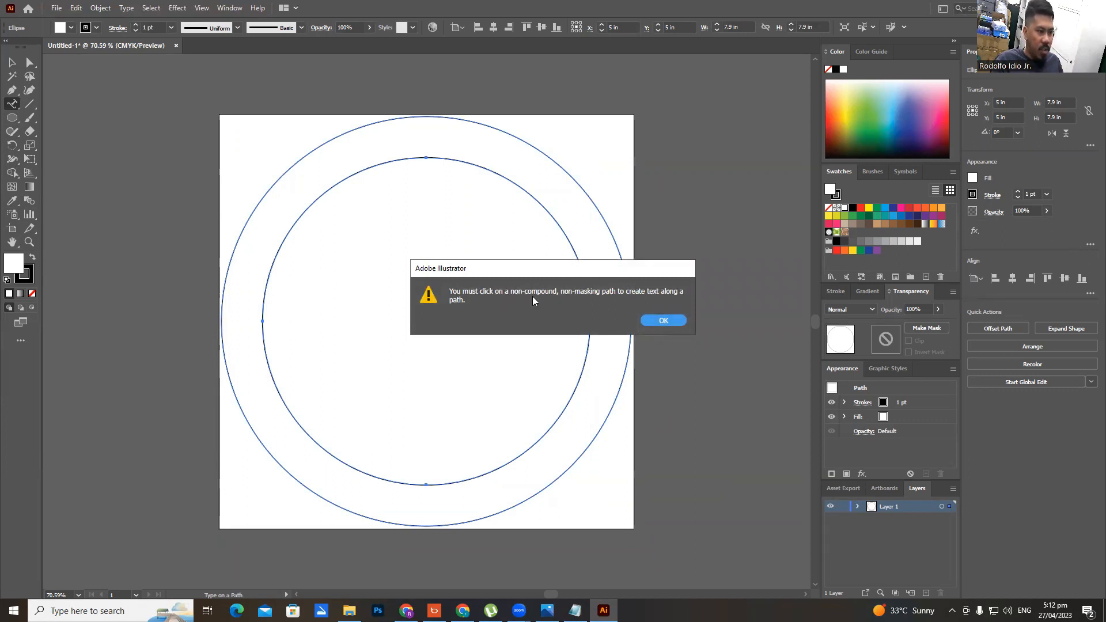
{"action": "left_click", "coordinate": [663, 321]}
{"action": "left_click", "coordinate": [428, 158]}
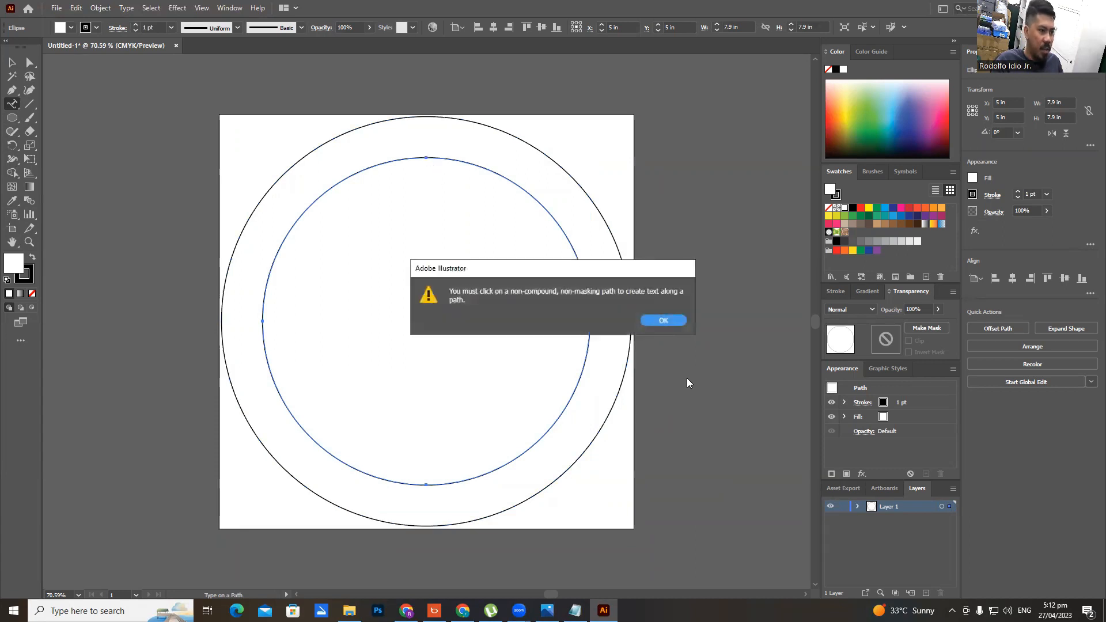
{"action": "left_click", "coordinate": [659, 320]}
{"action": "left_click", "coordinate": [586, 322]}
{"action": "left_click", "coordinate": [661, 320]}
{"action": "left_click", "coordinate": [262, 319]}
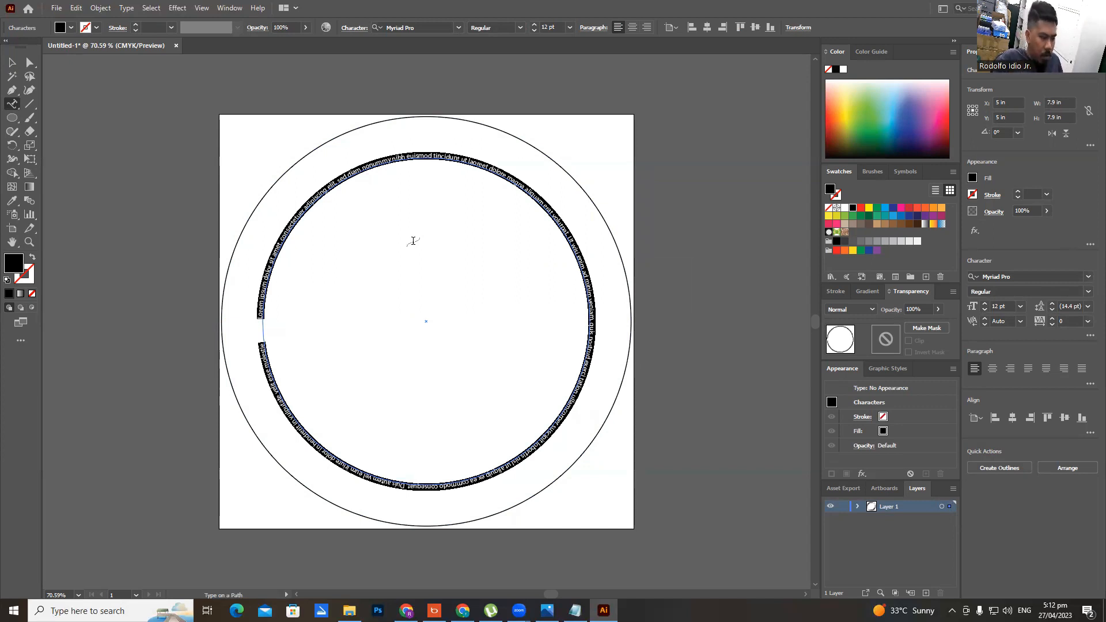
Replace the placeholder text on the inner circle with "JR Solutions" and select all of it
{"action": "key", "text": "BackSpace"}
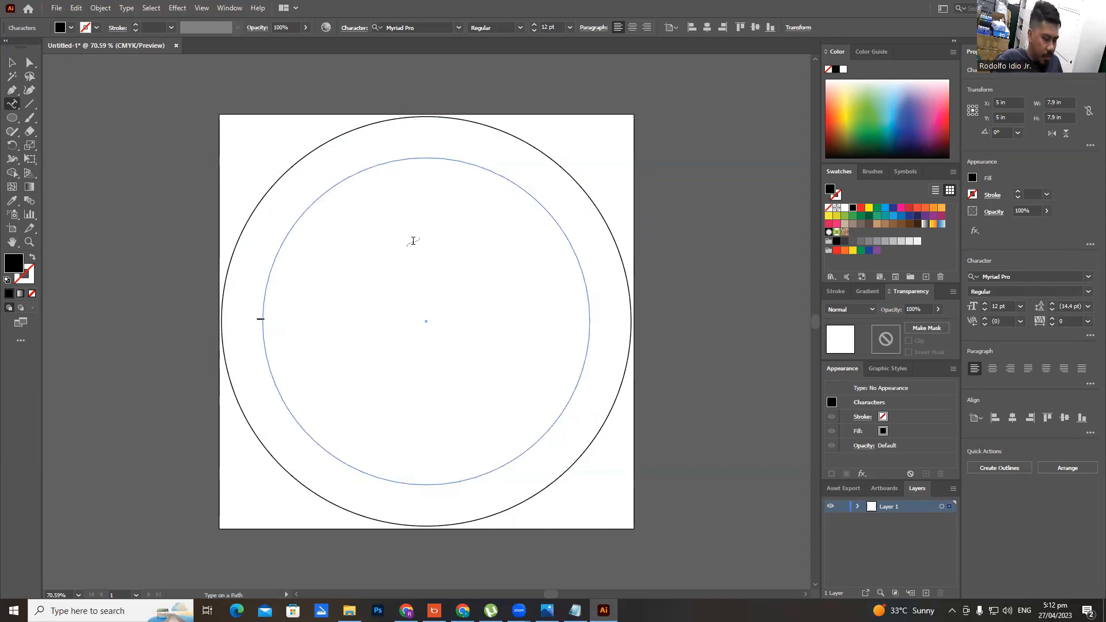
{"action": "type", "text": "th"}
{"action": "type", "text": " Sd"}
{"action": "type", "text": "lutions"}
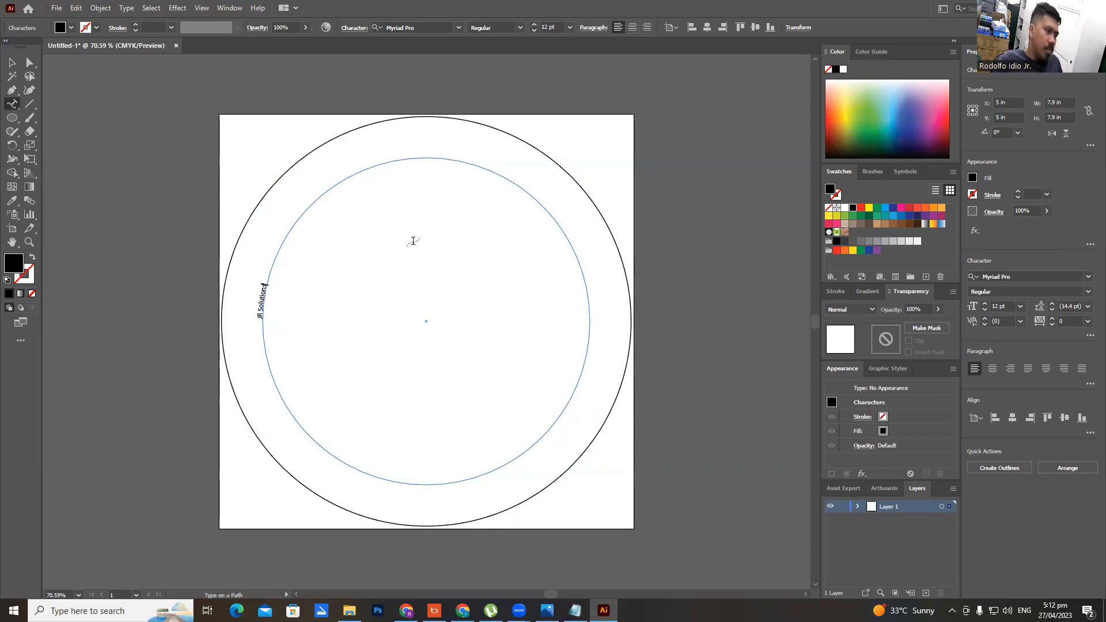
{"action": "key", "text": "ctrl+a"}
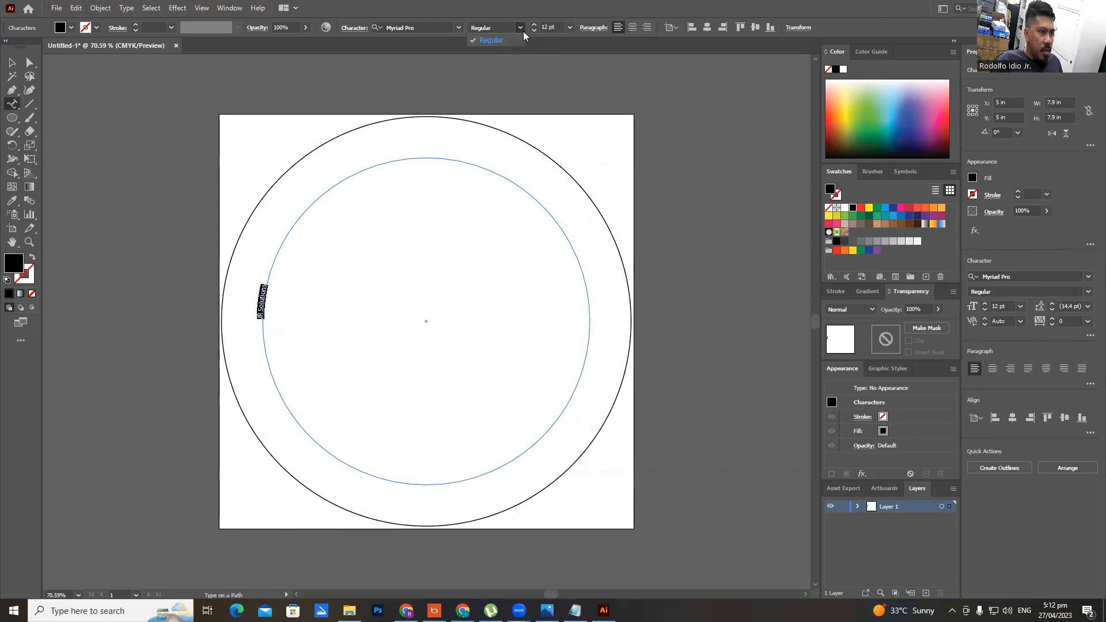
Set the "JR Solutions" path text to the Haettenschweiler font at 72 pt
{"action": "left_click", "coordinate": [429, 26]}
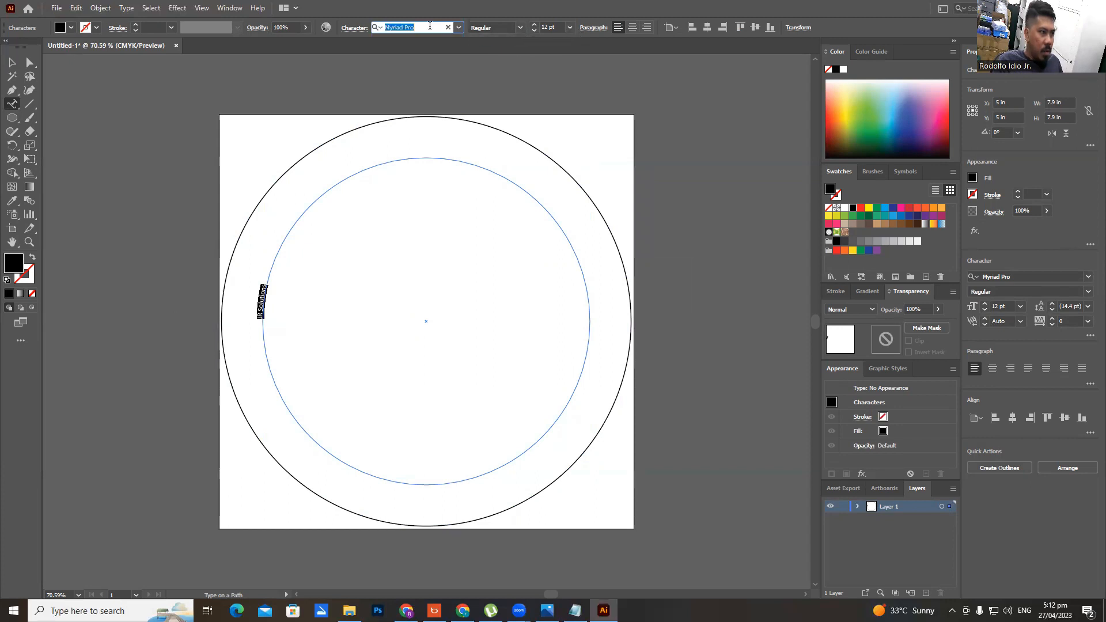
{"action": "type", "text": "ha"}
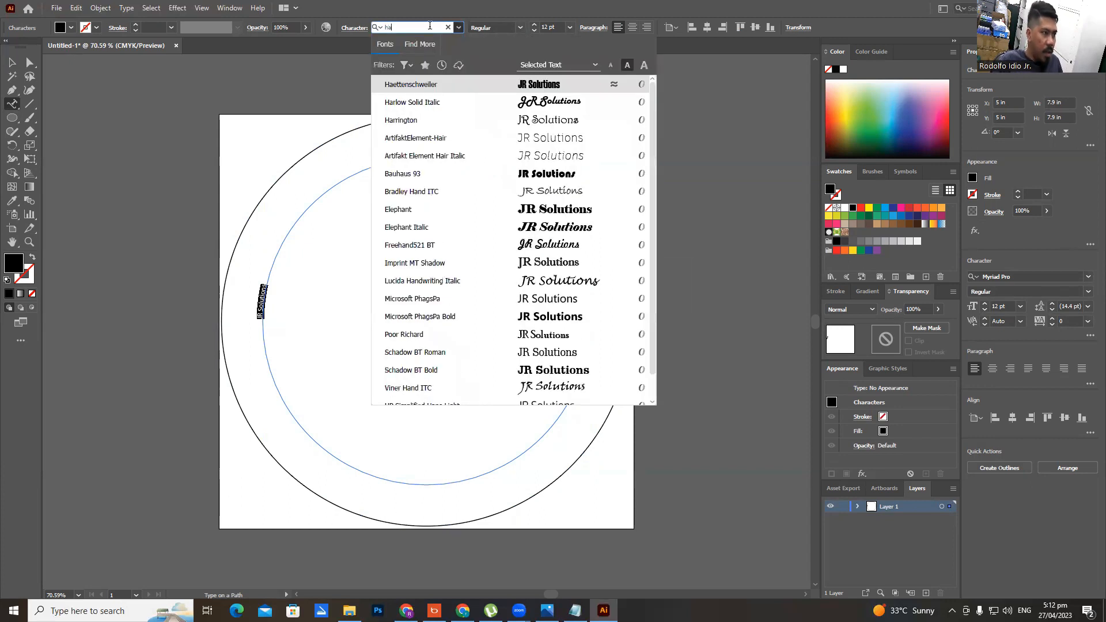
{"action": "left_click", "coordinate": [439, 86]}
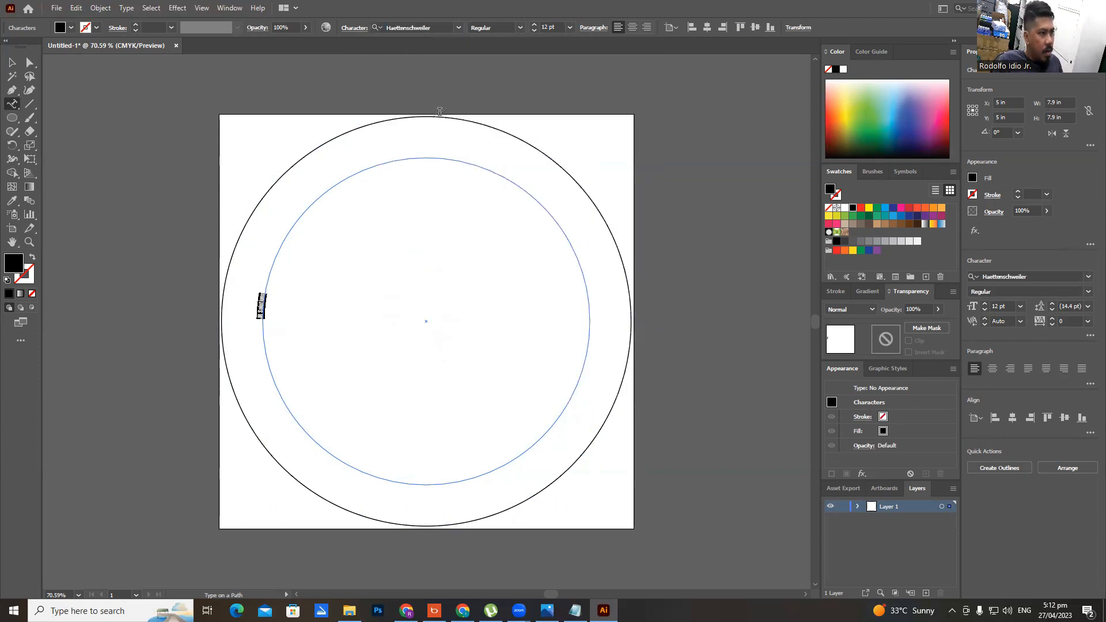
{"action": "left_click", "coordinate": [570, 28]}
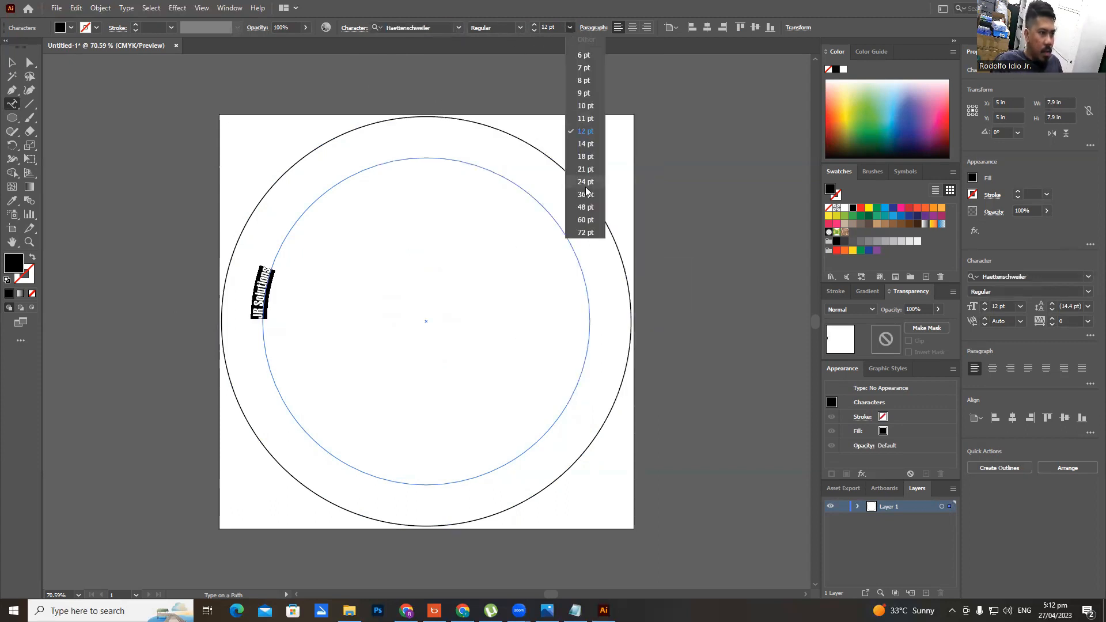
{"action": "left_click", "coordinate": [585, 232]}
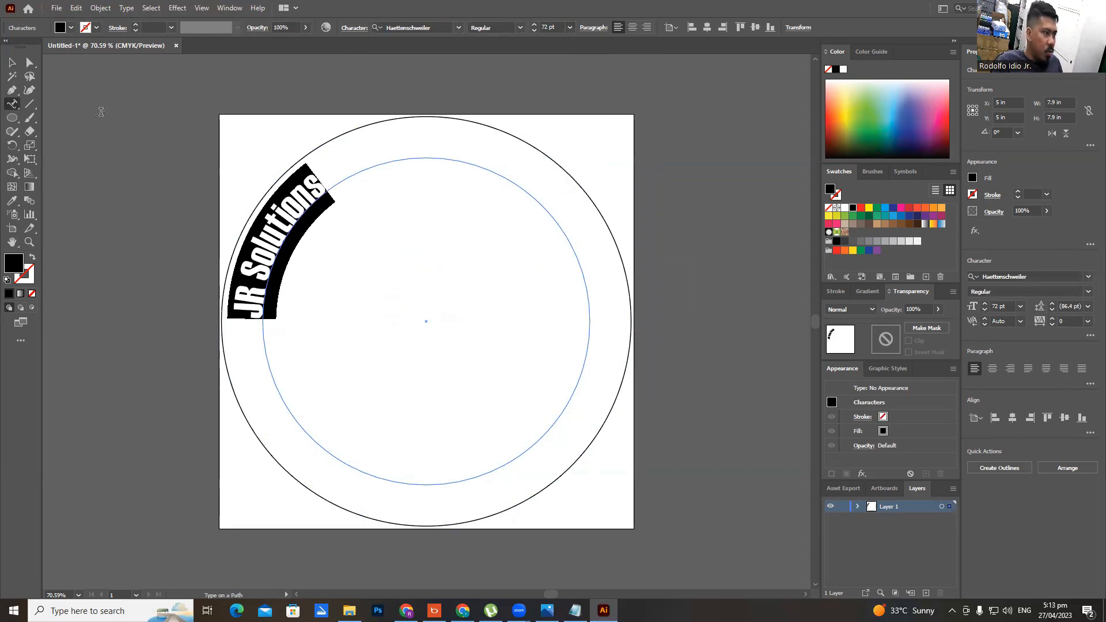
{"action": "left_click", "coordinate": [12, 63]}
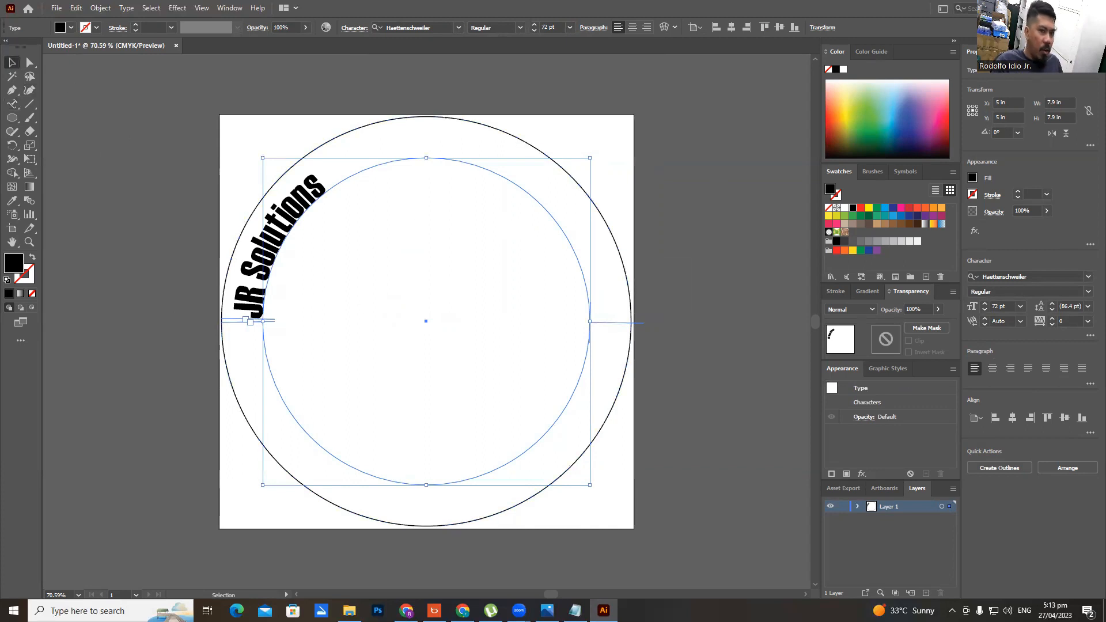
Check the sketch and add a separate text object reading "J" on the empty canvas to the right of the artboard
{"action": "left_click", "coordinate": [547, 610]}
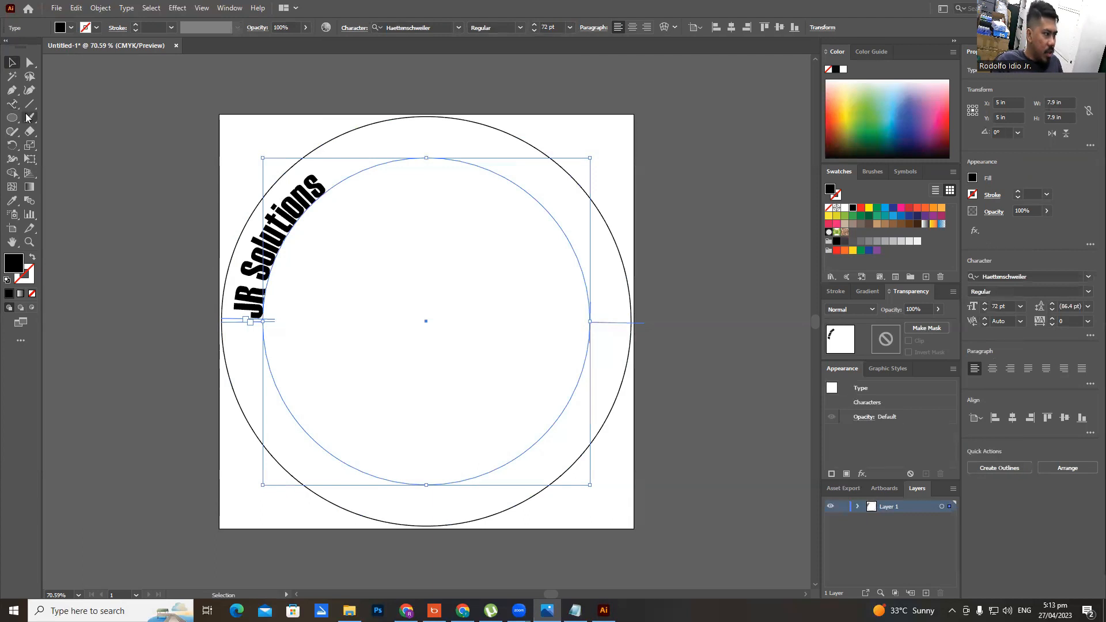
{"action": "left_click_drag", "start_coordinate": [11, 103], "coordinate": [46, 104]}
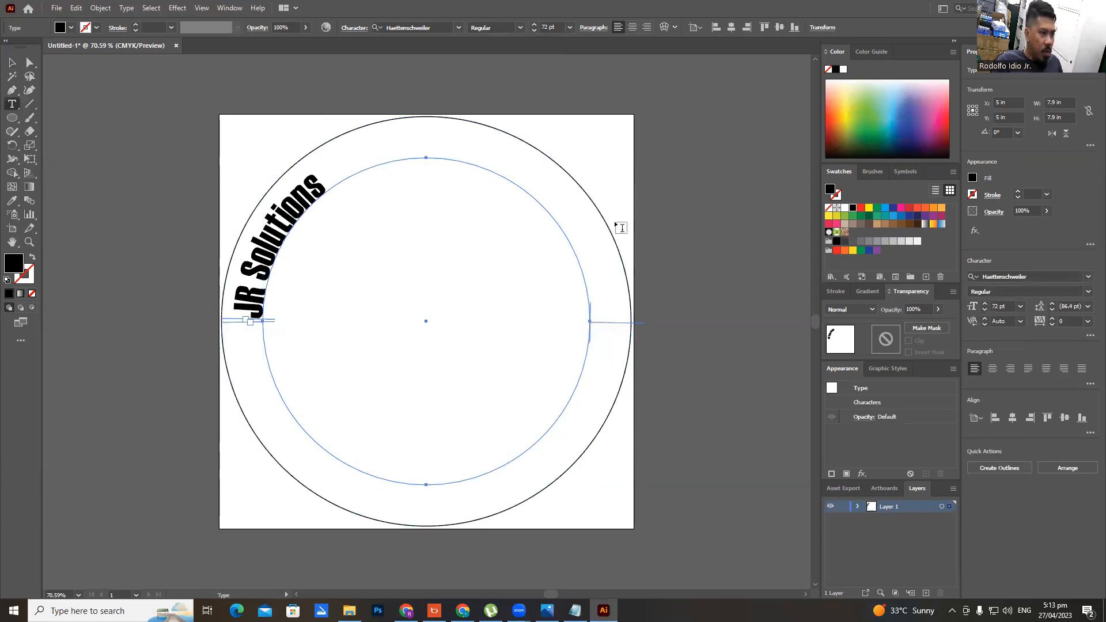
{"action": "scroll", "coordinate": [526, 277], "scroll_direction": "down", "scroll_amount": 4}
{"action": "left_click_drag", "start_coordinate": [644, 259], "coordinate": [465, 289]}
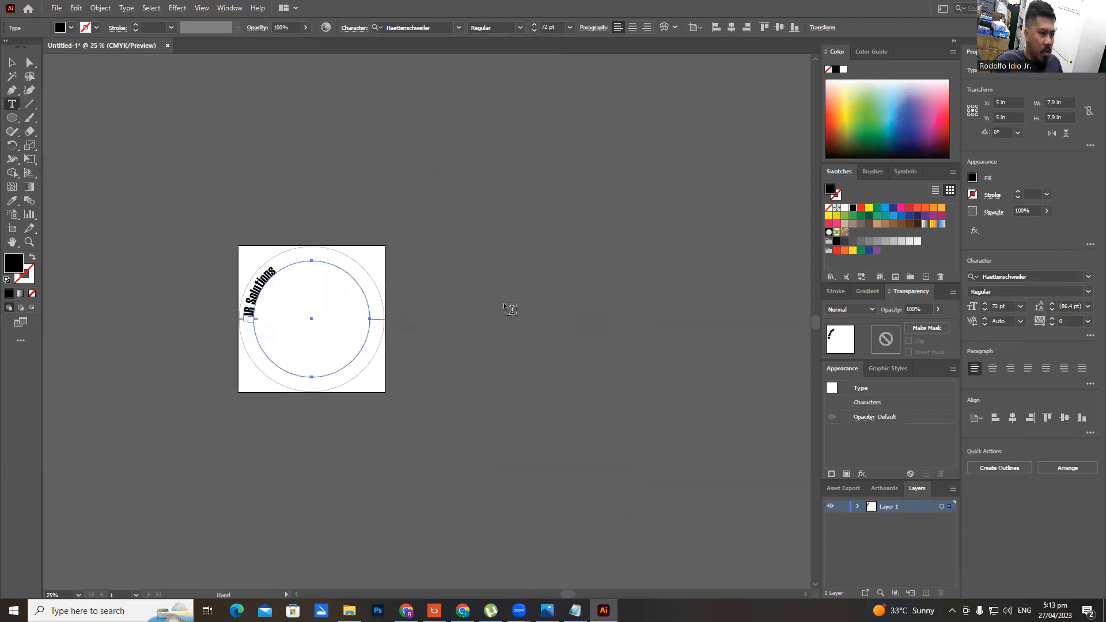
{"action": "left_click", "coordinate": [468, 280]}
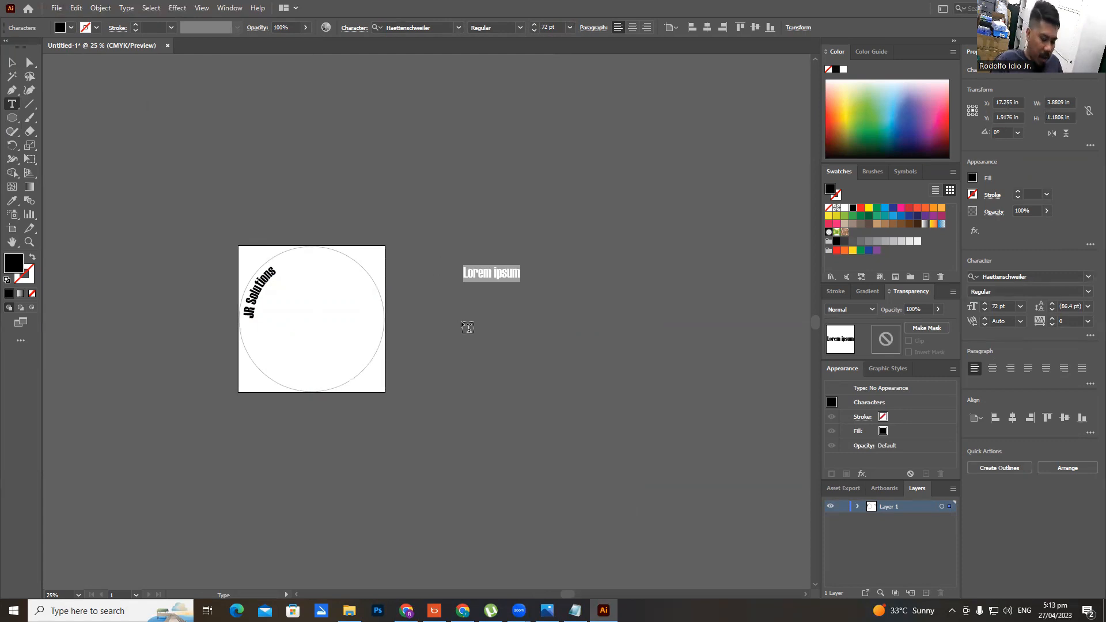
{"action": "type", "text": "J"}
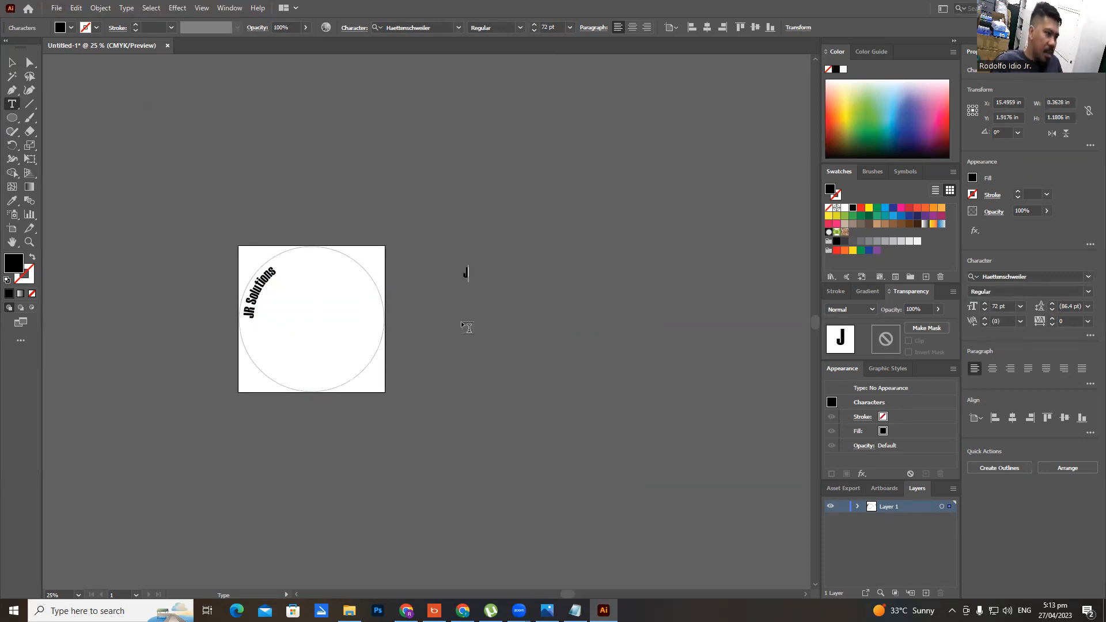
{"action": "key", "text": "Escape"}
Enlarge the letter J proportionally to about 460 pt and place it beside the artboard
{"action": "left_click_drag", "start_coordinate": [469, 277], "coordinate": [388, 381]}
{"action": "scroll", "coordinate": [308, 343], "scroll_direction": "up", "scroll_amount": 2}
{"action": "left_click_drag", "start_coordinate": [329, 254], "coordinate": [627, 272]}
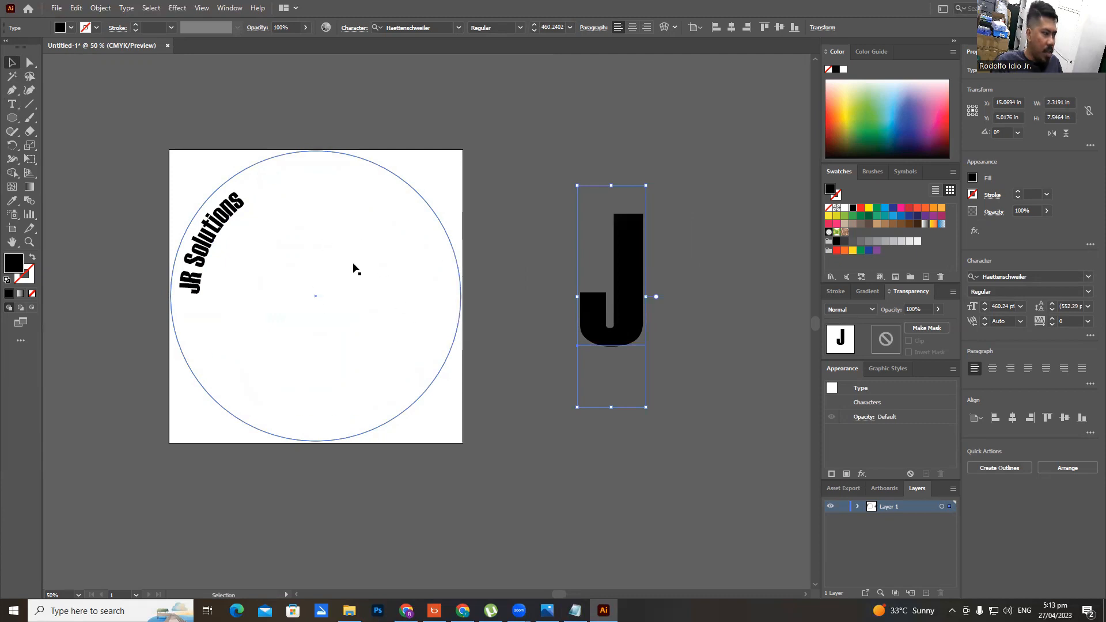
Draw a circle about 7.53 in across, centred on the artboard, with the Ellipse tool
{"action": "left_click", "coordinate": [12, 118]}
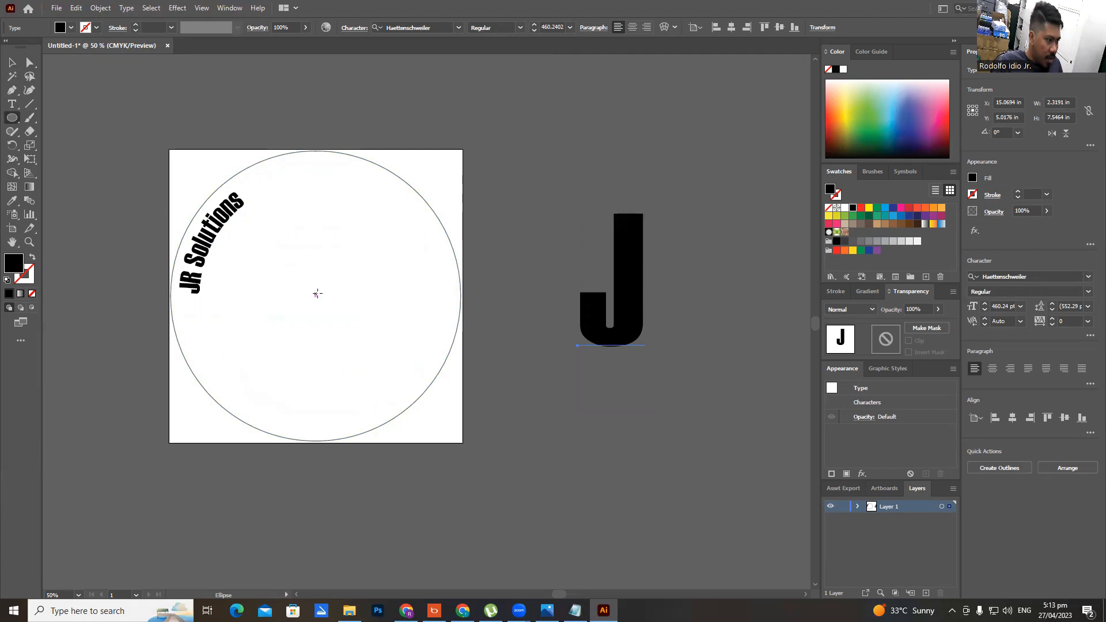
{"action": "left_click_drag", "start_coordinate": [315, 295], "coordinate": [413, 406]}
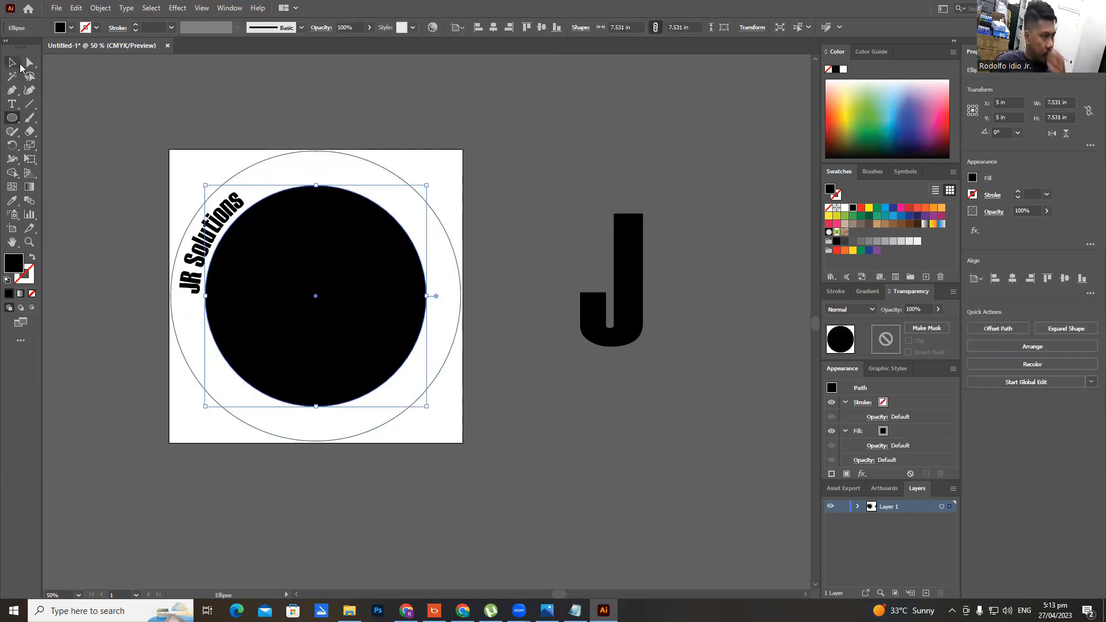
{"action": "left_click", "coordinate": [12, 65]}
{"action": "left_click", "coordinate": [544, 134]}
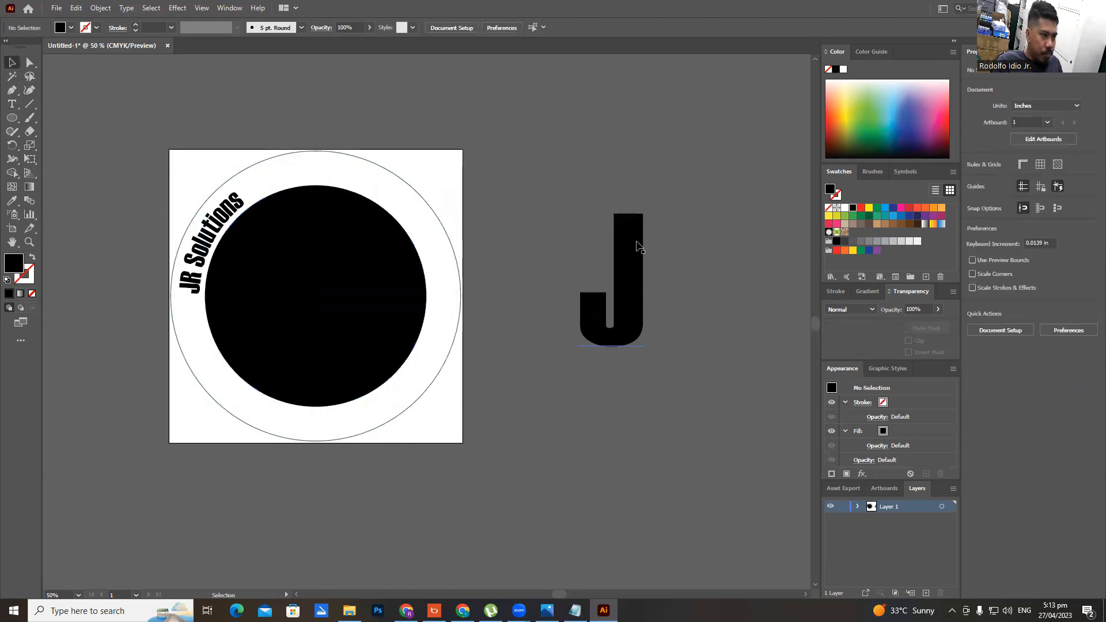
Fill the new inner circle with yellow
{"action": "left_click", "coordinate": [326, 246]}
{"action": "left_click", "coordinate": [71, 28]}
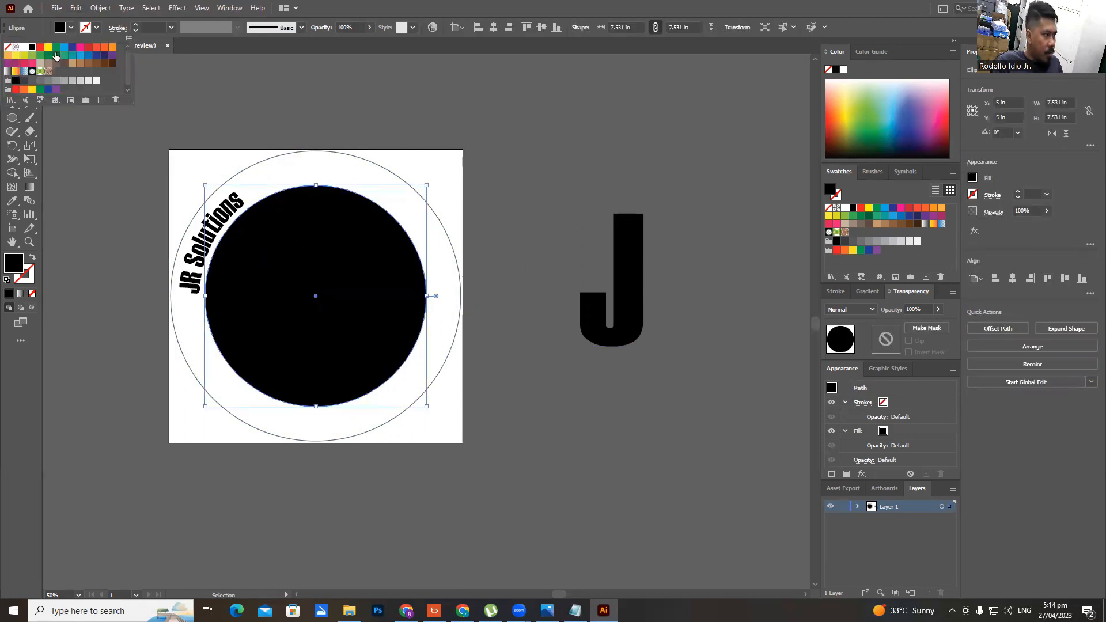
{"action": "left_click", "coordinate": [49, 47]}
{"action": "left_click", "coordinate": [525, 100]}
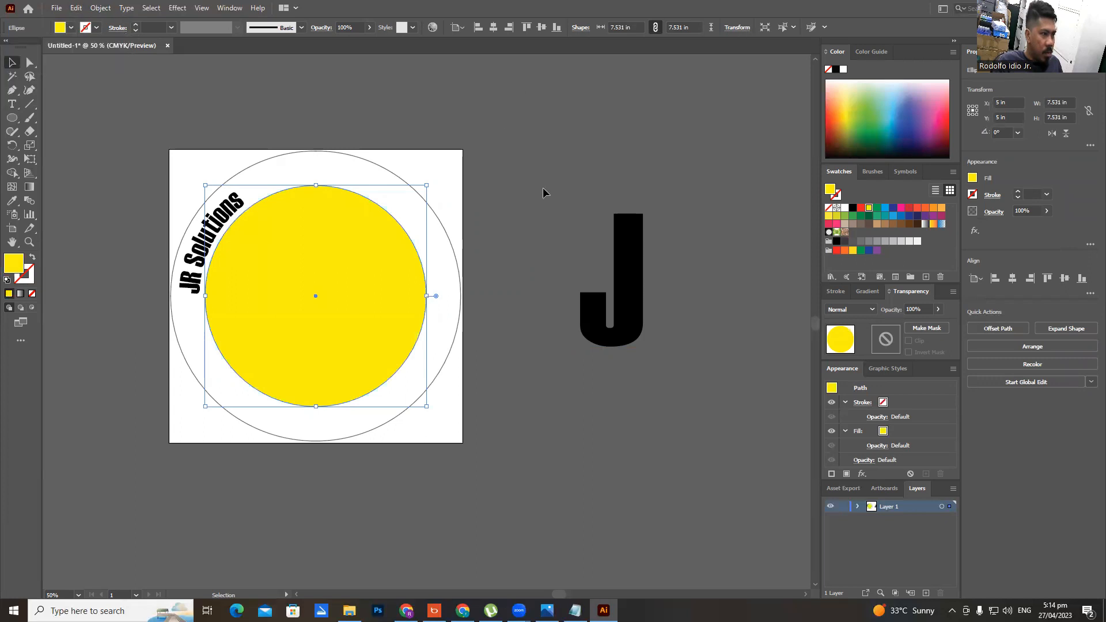
Move the letter J over the yellow circle and bring it to the front
{"action": "left_click_drag", "start_coordinate": [635, 268], "coordinate": [434, 232]}
{"action": "left_click", "coordinate": [1067, 468]}
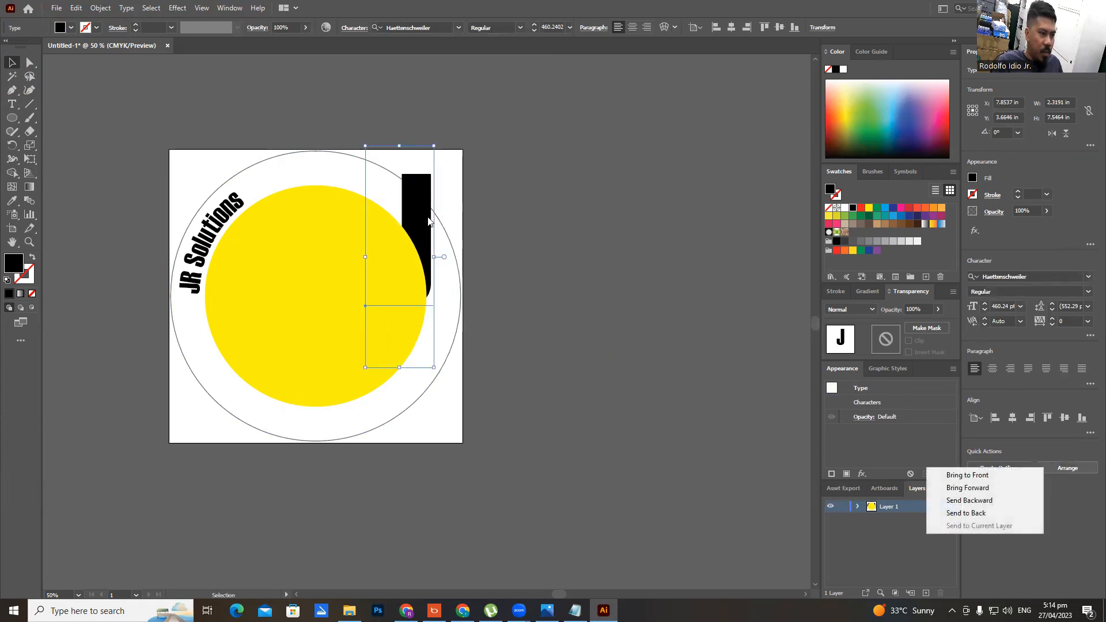
{"action": "left_click", "coordinate": [998, 476]}
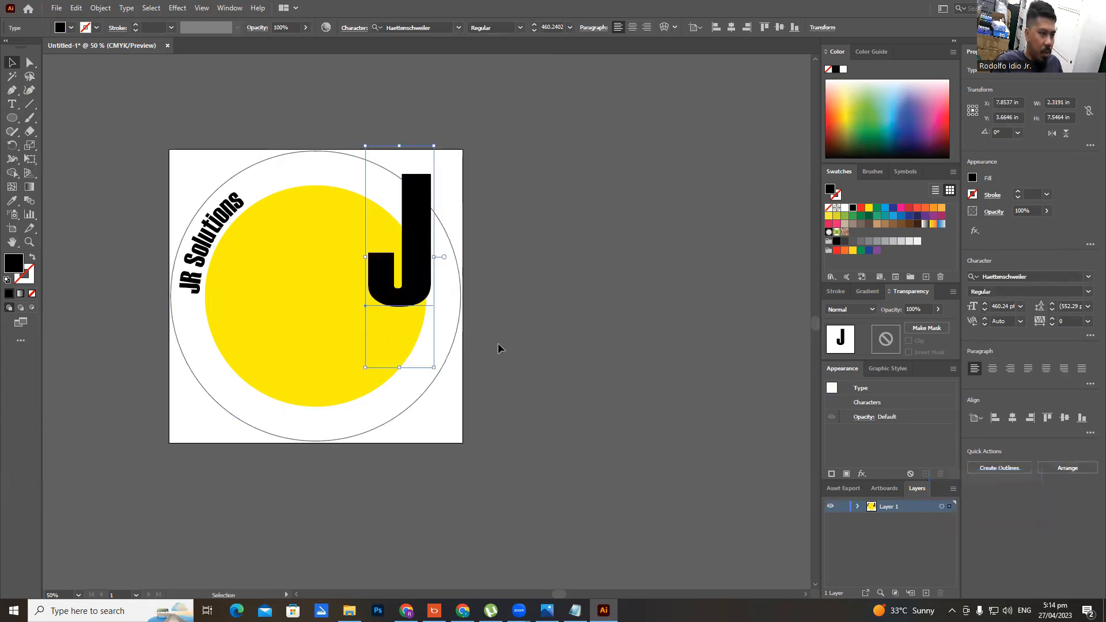
Place the J slightly left of the yellow circle's centre and scale it proportionally to about 578 pt
{"action": "left_click_drag", "start_coordinate": [408, 211], "coordinate": [329, 272]}
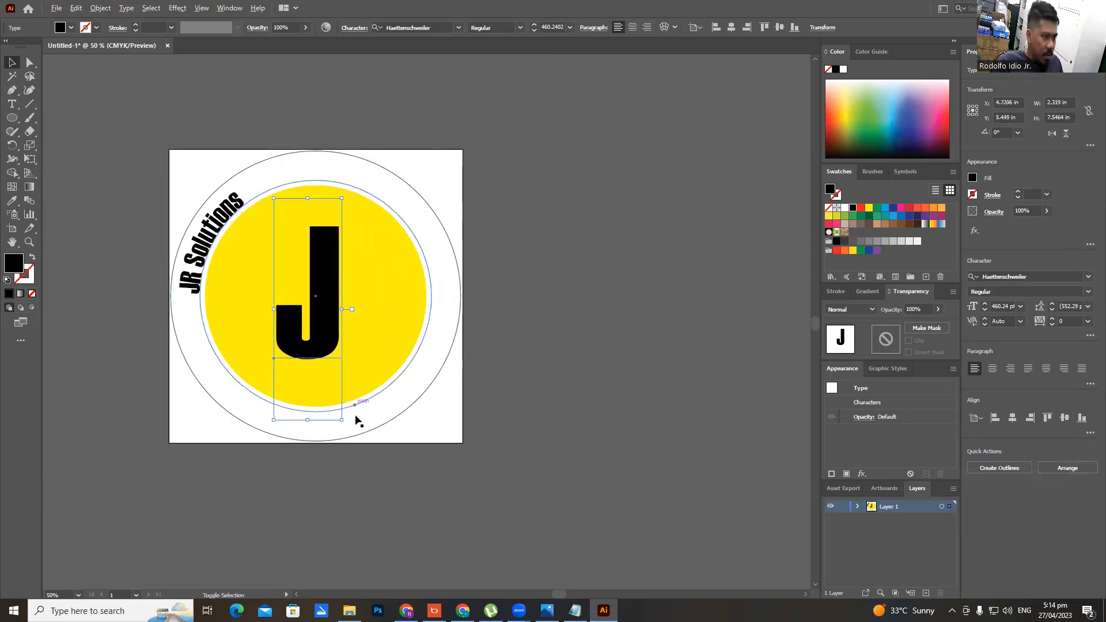
{"action": "left_click_drag", "start_coordinate": [343, 420], "coordinate": [390, 459]}
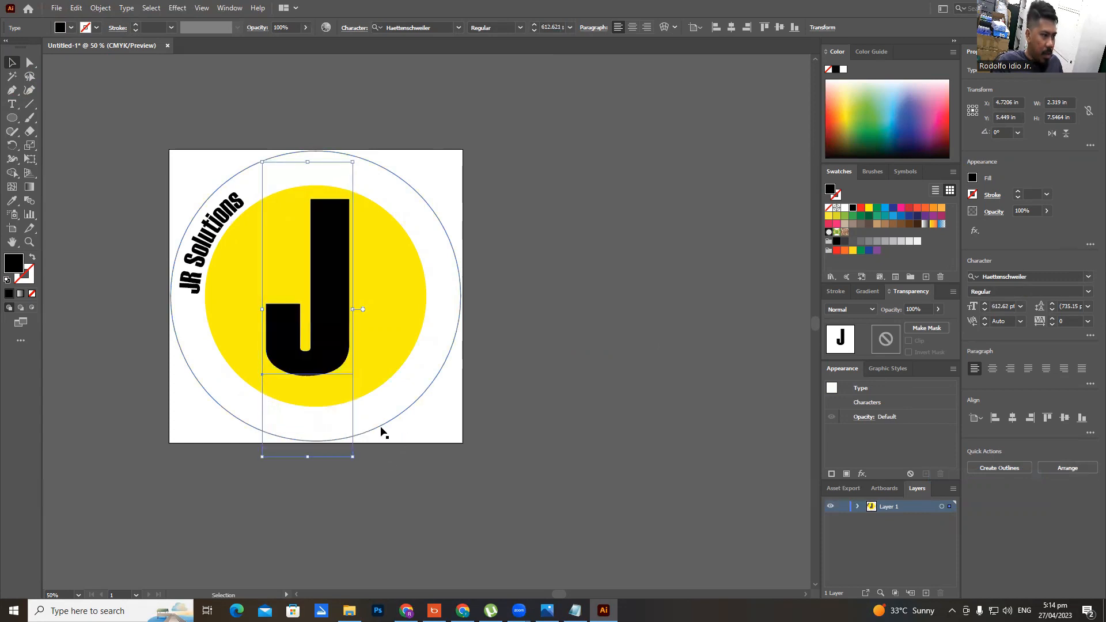
{"action": "left_click_drag", "start_coordinate": [333, 285], "coordinate": [328, 297]}
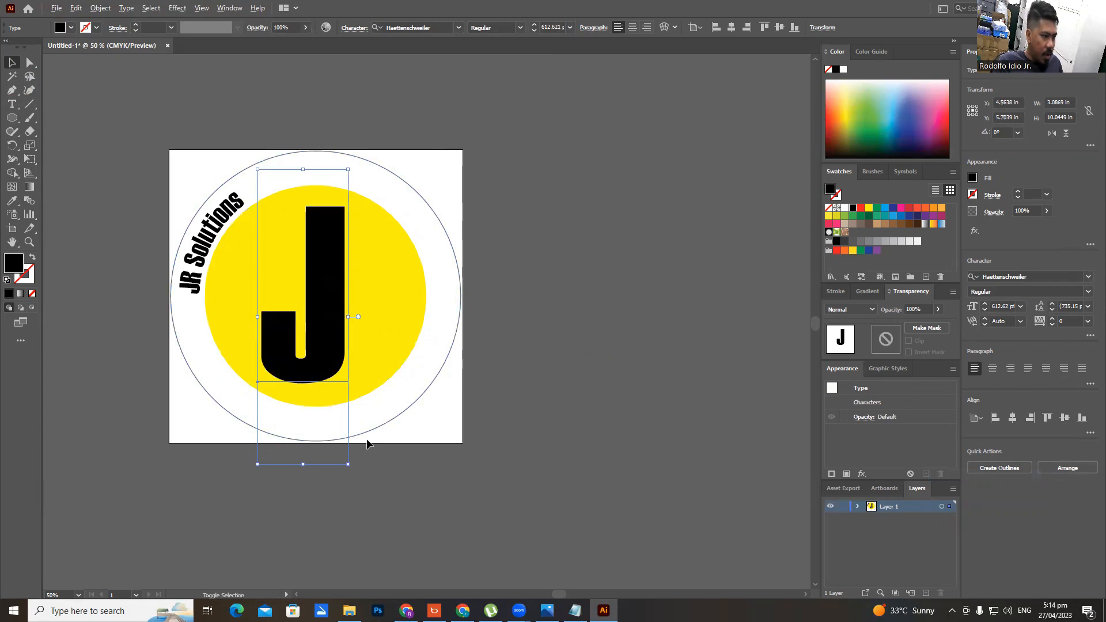
{"action": "left_click_drag", "start_coordinate": [348, 463], "coordinate": [369, 482]}
{"action": "mouse_move", "coordinate": [334, 309]}
{"action": "left_mouse_down"}
{"action": "mouse_move", "coordinate": [321, 307]}
{"action": "mouse_move", "coordinate": [329, 312]}
{"action": "left_mouse_up"}
{"action": "left_click_drag", "start_coordinate": [348, 480], "coordinate": [340, 456]}
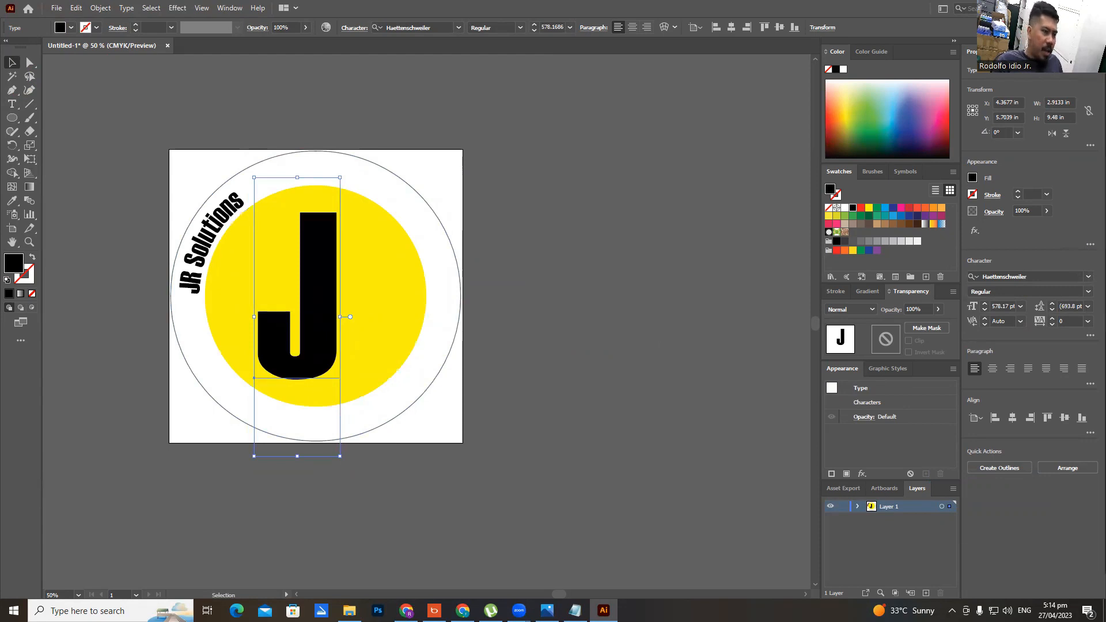
Check the sketch and place a copy of the J directly to the right of the original
{"action": "key", "text": "alt+Tab"}
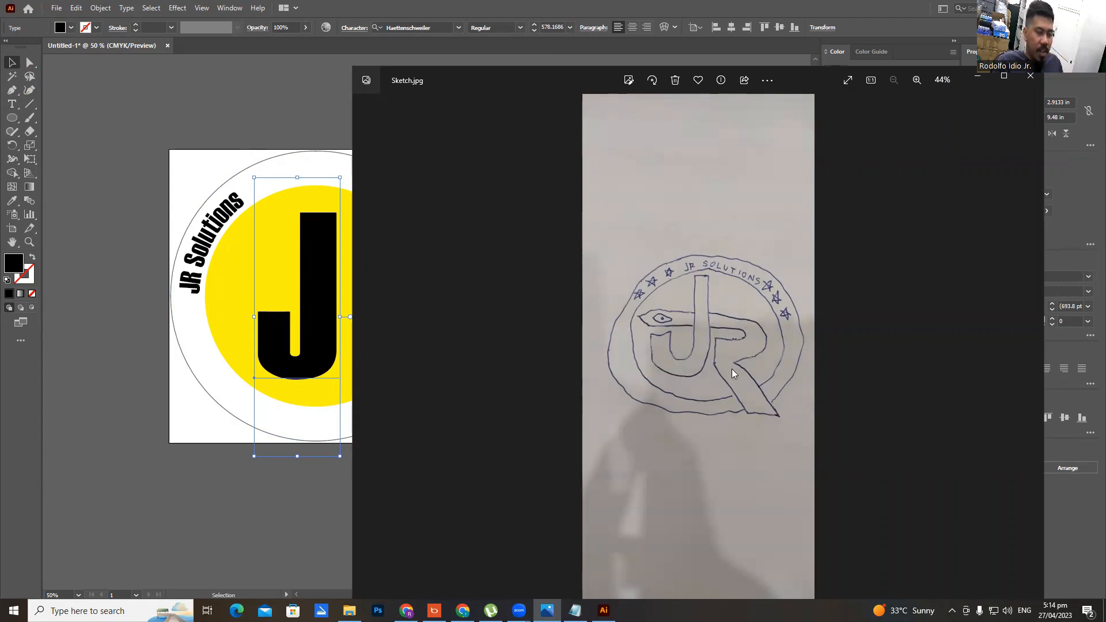
{"action": "left_click_drag", "start_coordinate": [553, 93], "coordinate": [1105, 99]}
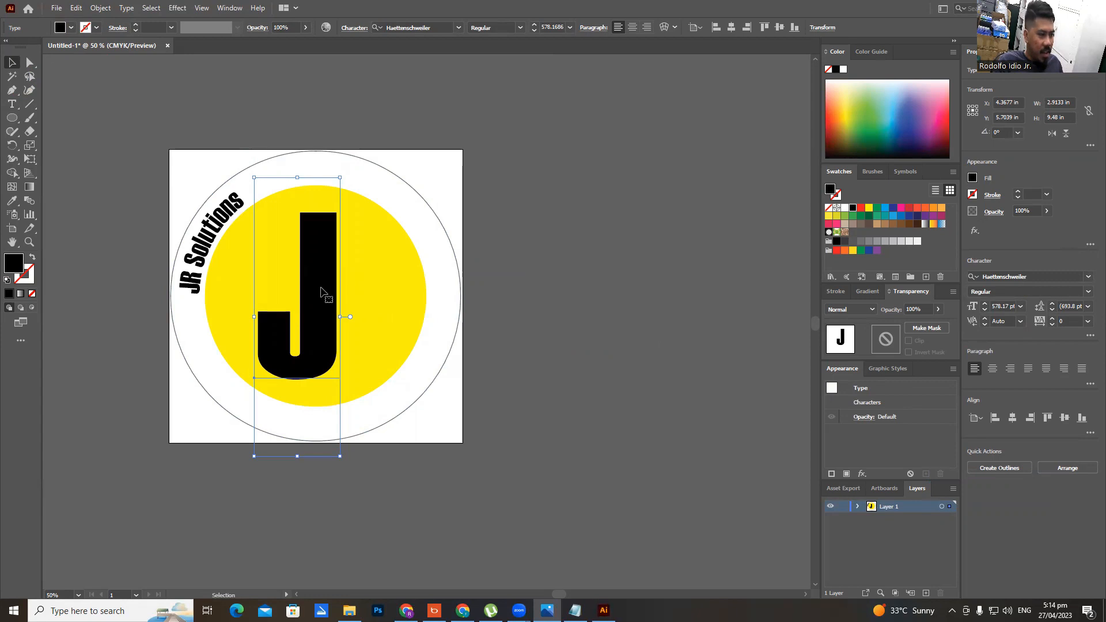
{"action": "left_click_drag", "start_coordinate": [332, 256], "coordinate": [427, 257]}
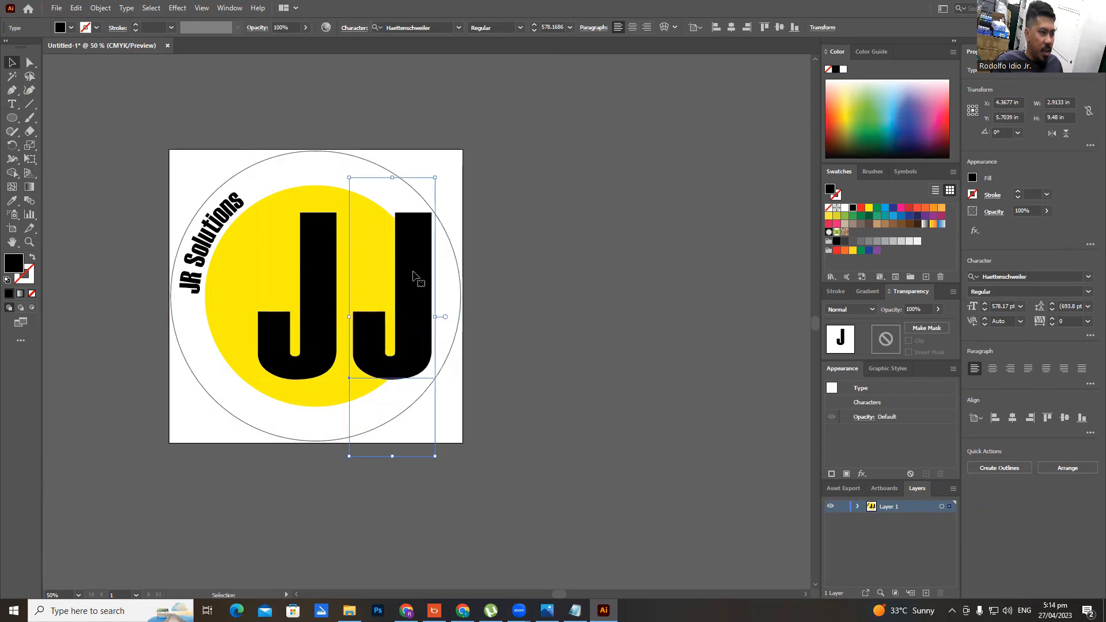
Rotate the copied J by 90°
{"action": "right_click", "coordinate": [417, 242]}
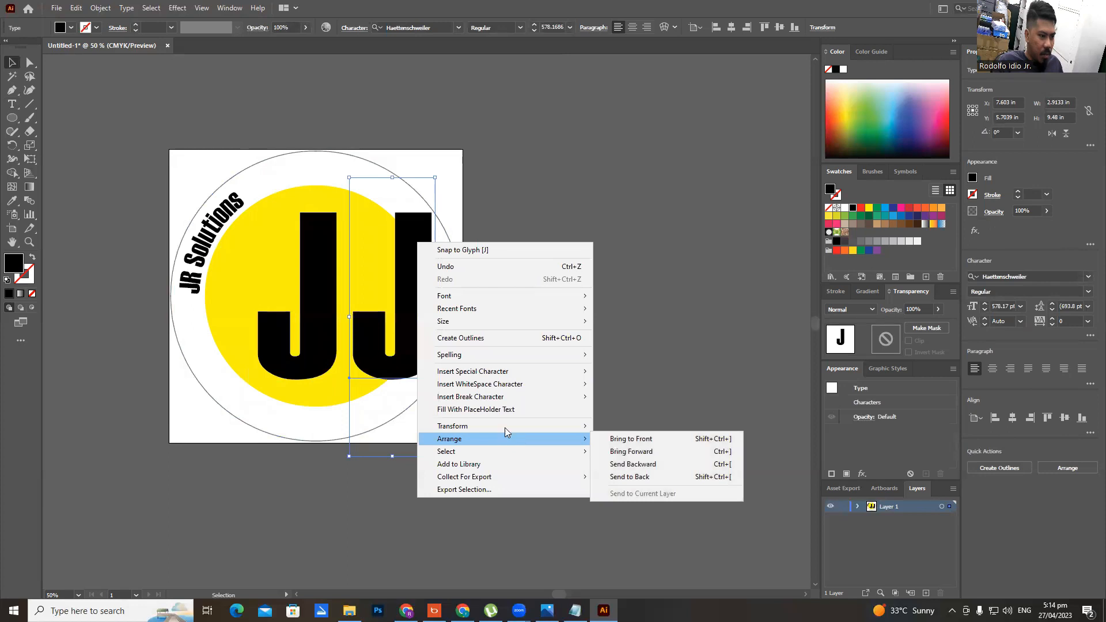
{"action": "mouse_move", "coordinate": [504, 426]}
{"action": "left_click", "coordinate": [625, 455]}
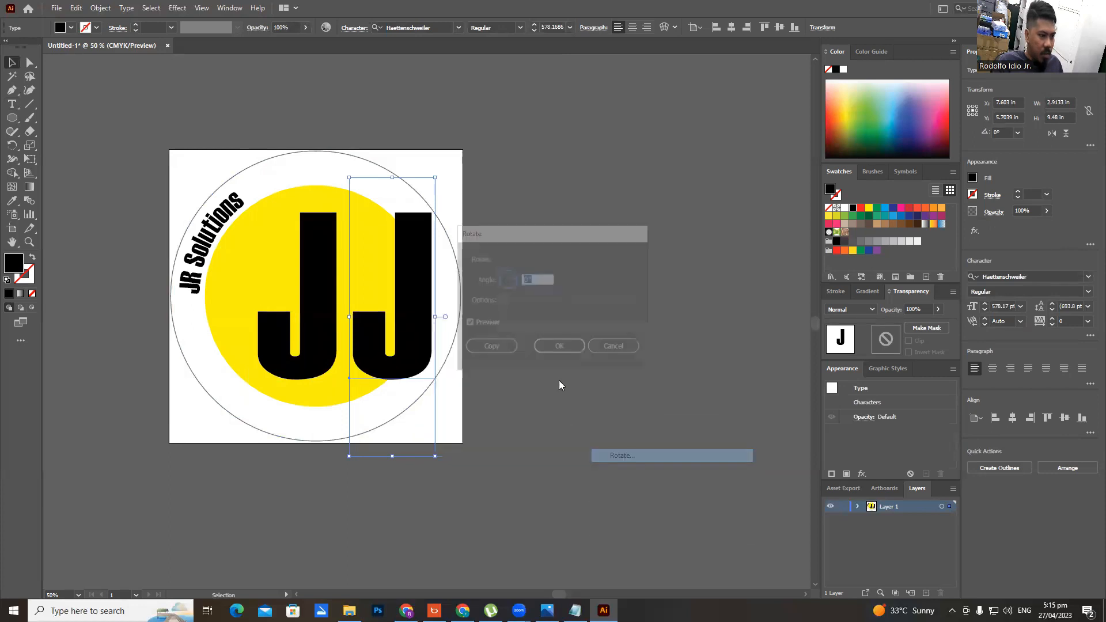
{"action": "type", "text": "90"}
{"action": "key", "text": "Return"}
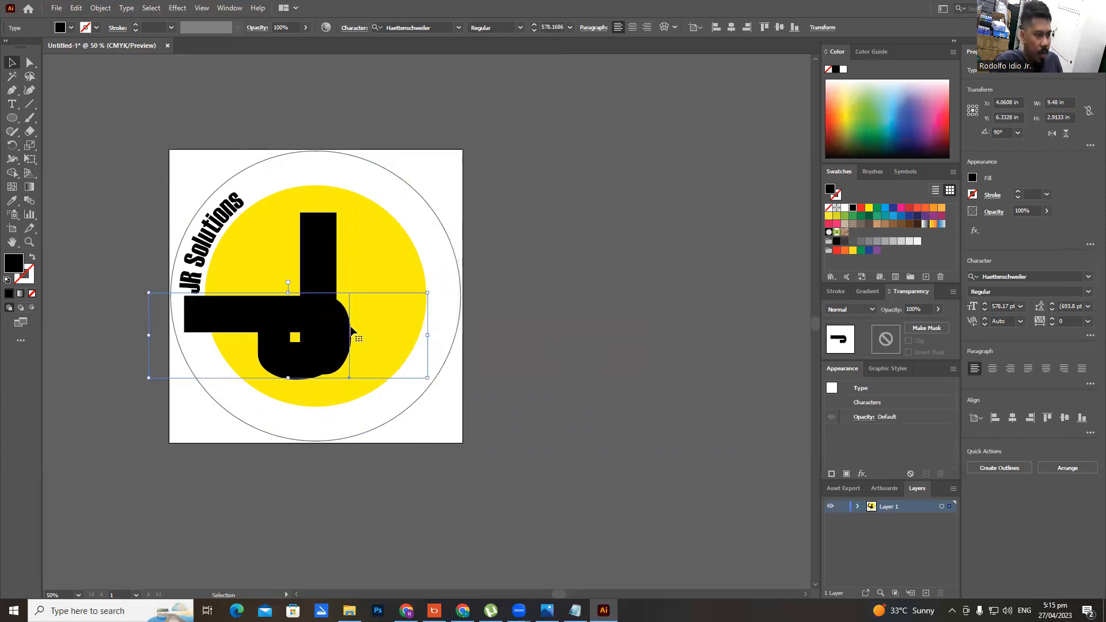
Position the rotated J across the upright J's stem, with its hook on the right side of the yellow circle
{"action": "left_click_drag", "start_coordinate": [276, 319], "coordinate": [334, 293]}
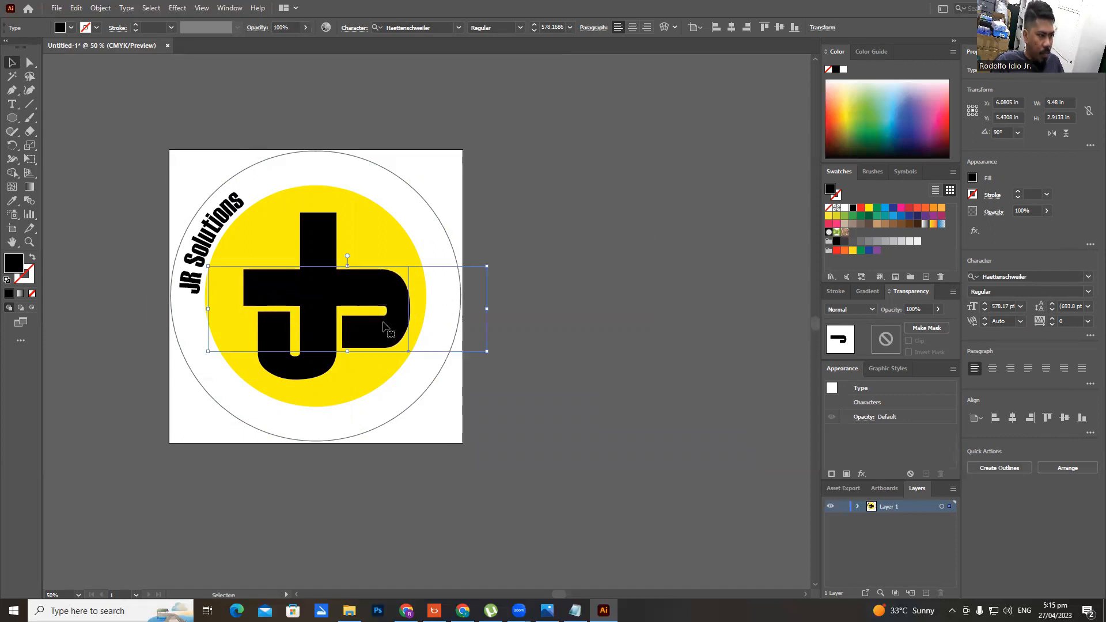
{"action": "key", "text": "Up"}
{"action": "key", "text": "Up"}
{"action": "key", "text": "Left"}
{"action": "key", "text": "Left"}
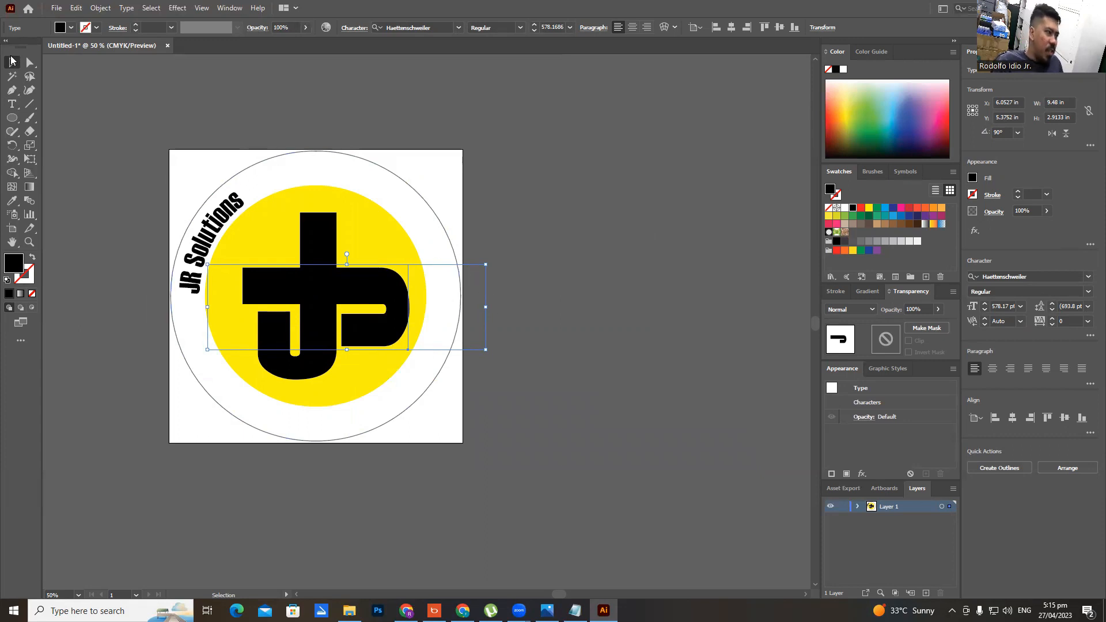
{"action": "left_click", "coordinate": [510, 219]}
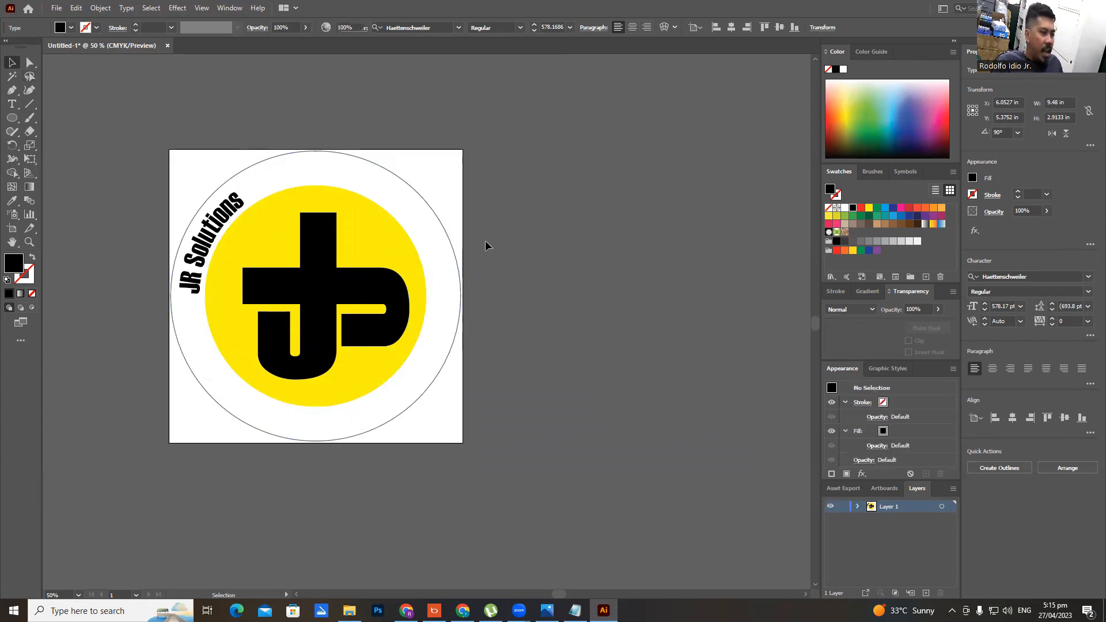
Convert the rotated J to outlines and reposition it across the upright J's stem, centred at about X 5.4 in, Y 5.34 in
{"action": "left_click", "coordinate": [379, 284]}
{"action": "right_click", "coordinate": [375, 284]}
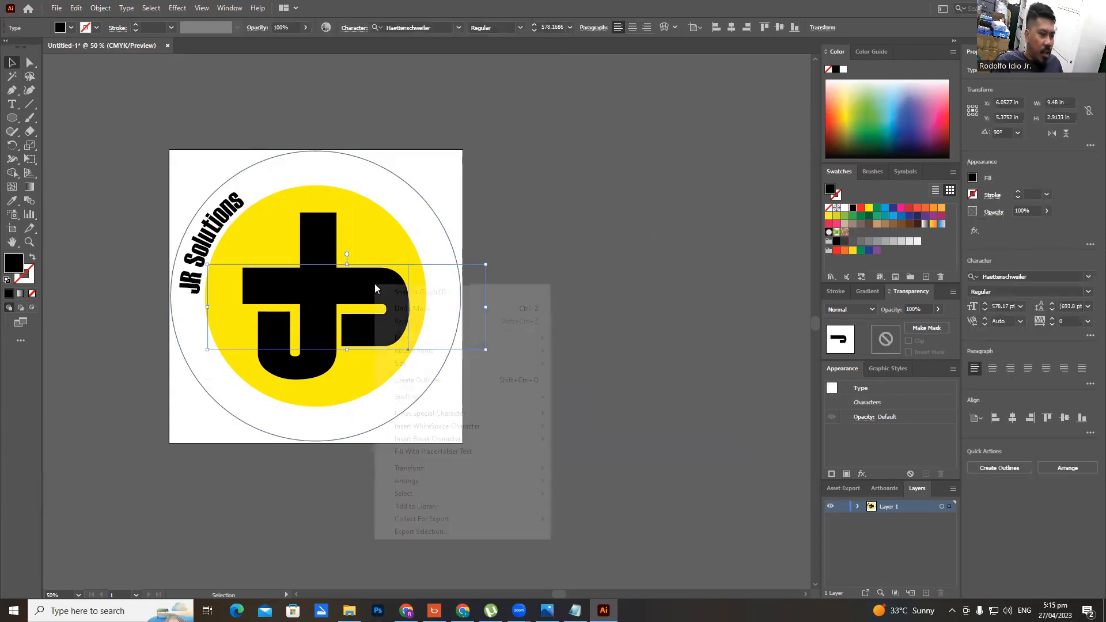
{"action": "left_click", "coordinate": [450, 381]}
{"action": "mouse_move", "coordinate": [396, 276]}
{"action": "left_mouse_down"}
{"action": "mouse_move", "coordinate": [437, 268]}
{"action": "mouse_move", "coordinate": [389, 279]}
{"action": "left_mouse_up"}
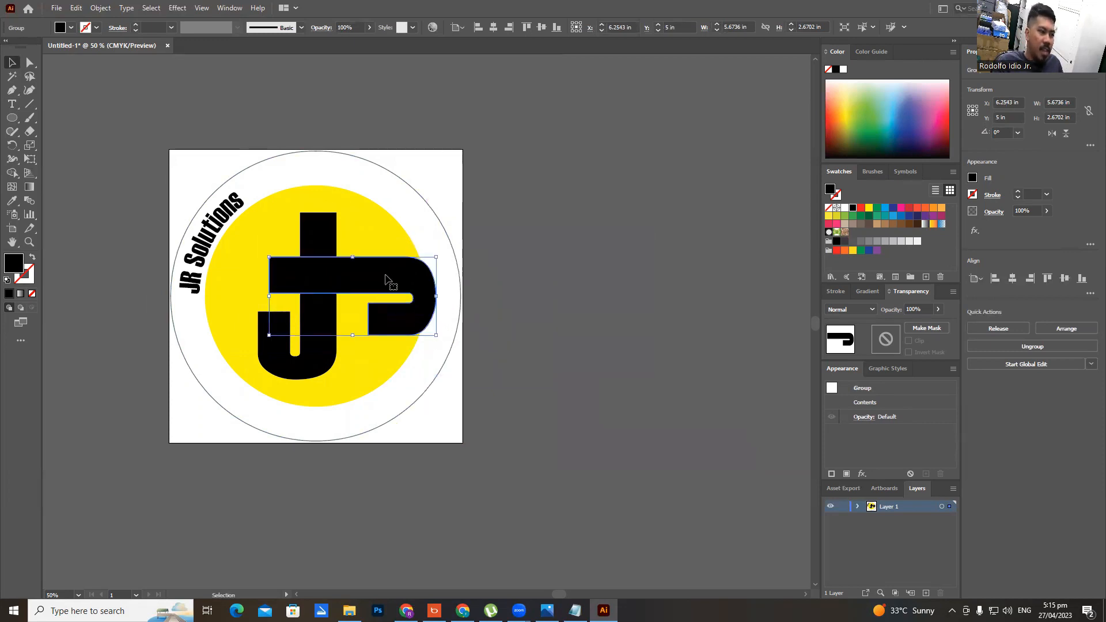
{"action": "left_click_drag", "start_coordinate": [394, 297], "coordinate": [370, 298]}
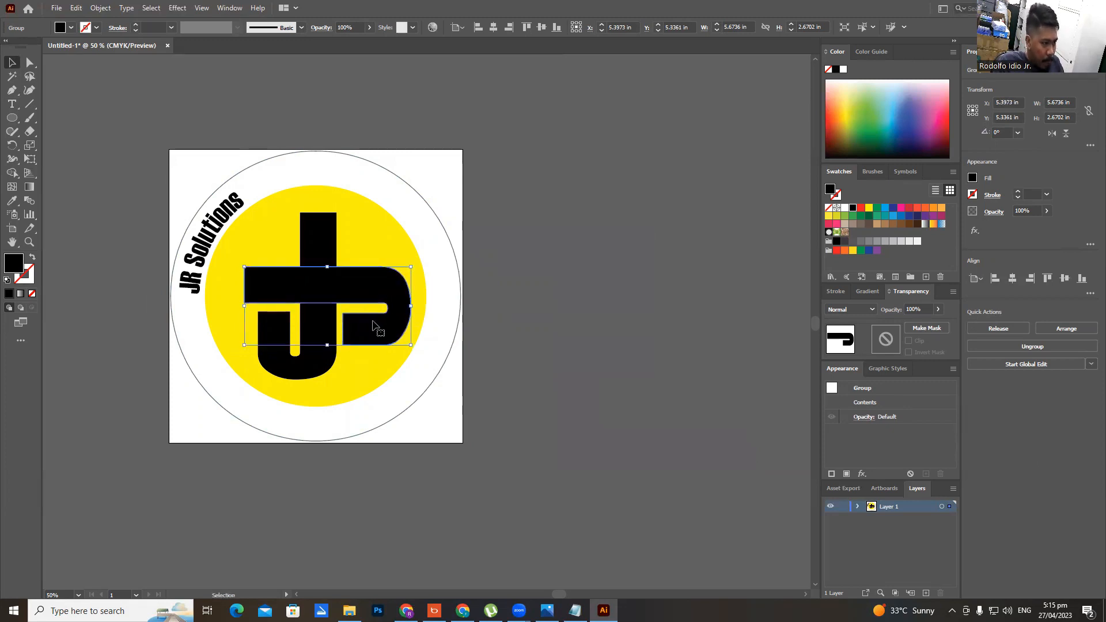
Check the sketch and move the rotated J off the artboard, into the empty area to its right
{"action": "left_click", "coordinate": [546, 611]}
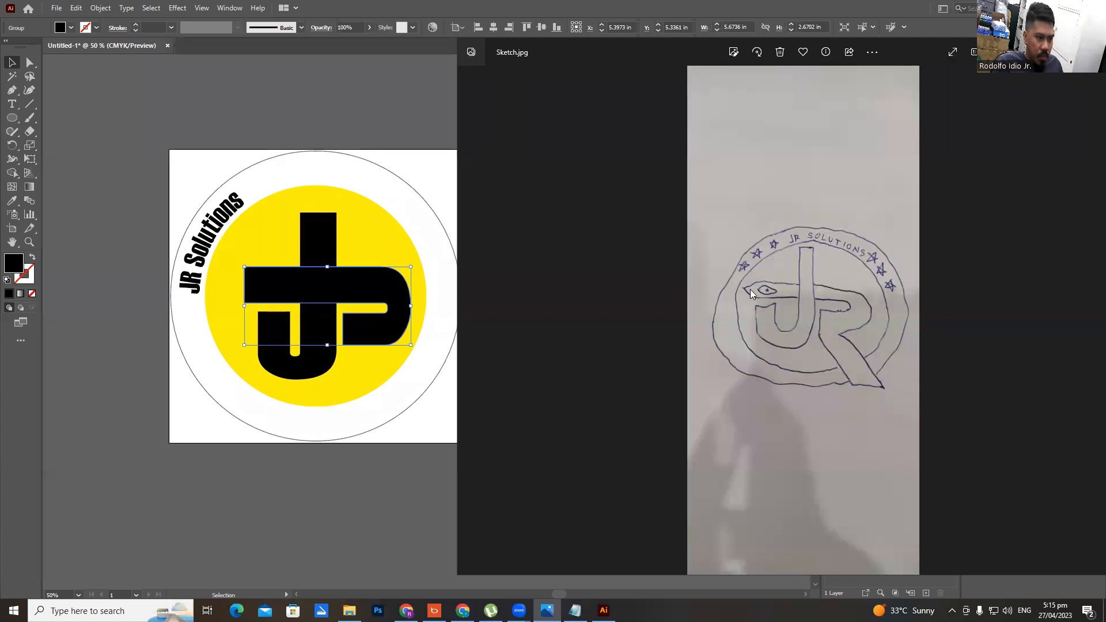
{"action": "left_click_drag", "start_coordinate": [678, 52], "coordinate": [1105, 78]}
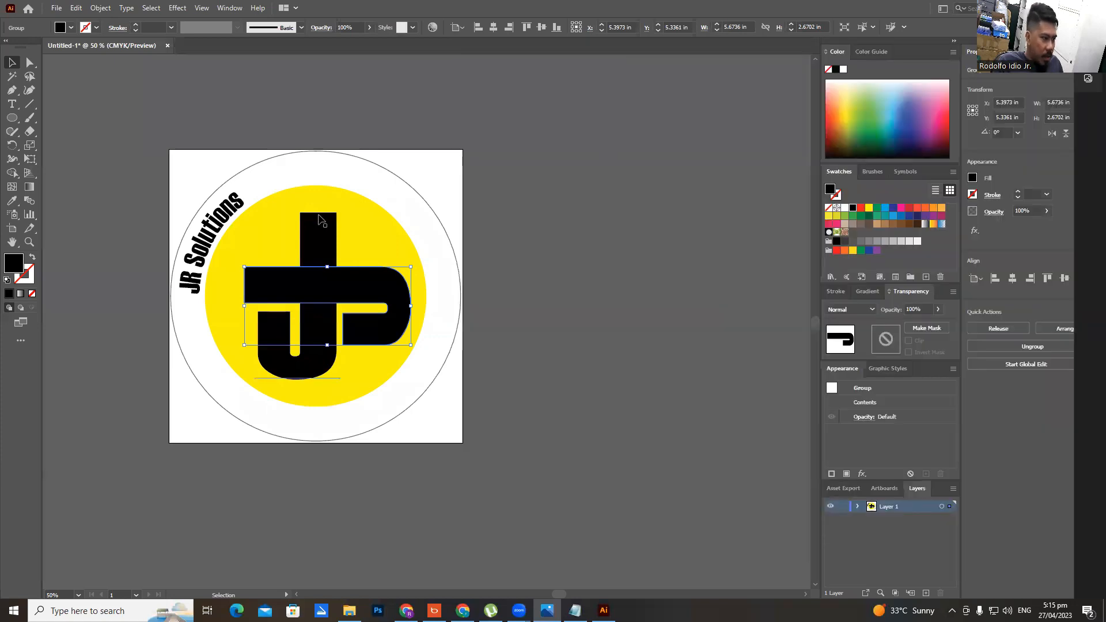
{"action": "left_click_drag", "start_coordinate": [306, 290], "coordinate": [580, 345]}
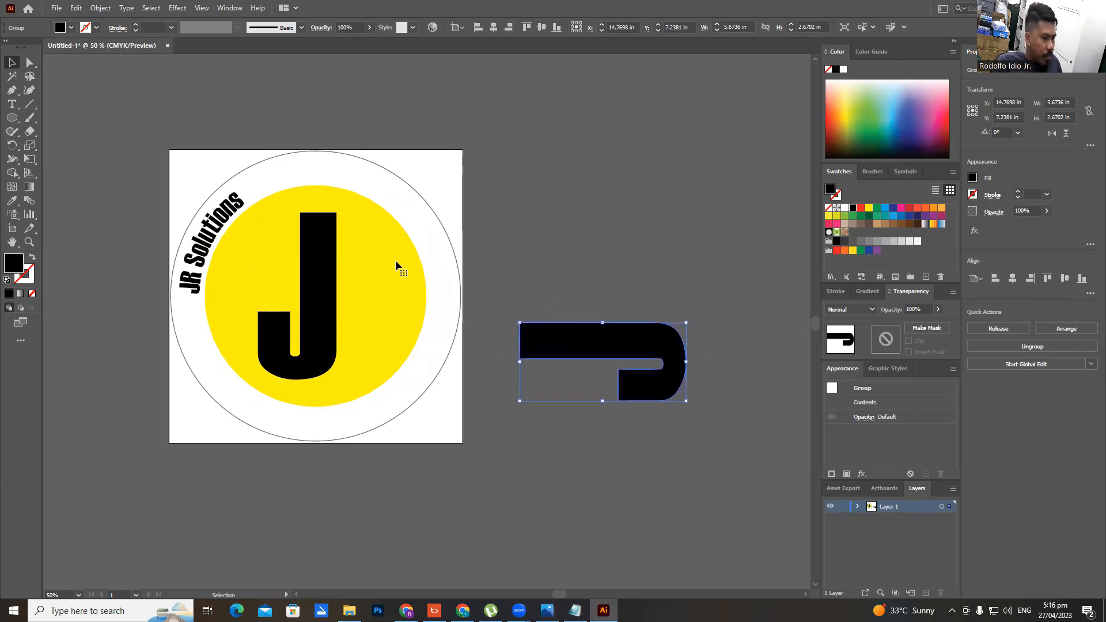
Shape the rotated J's straight end into a point with an added middle anchor, and return it across the upright J's stem
{"action": "left_click", "coordinate": [30, 63]}
{"action": "left_click_drag", "start_coordinate": [485, 294], "coordinate": [560, 373]}
{"action": "left_click", "coordinate": [11, 62]}
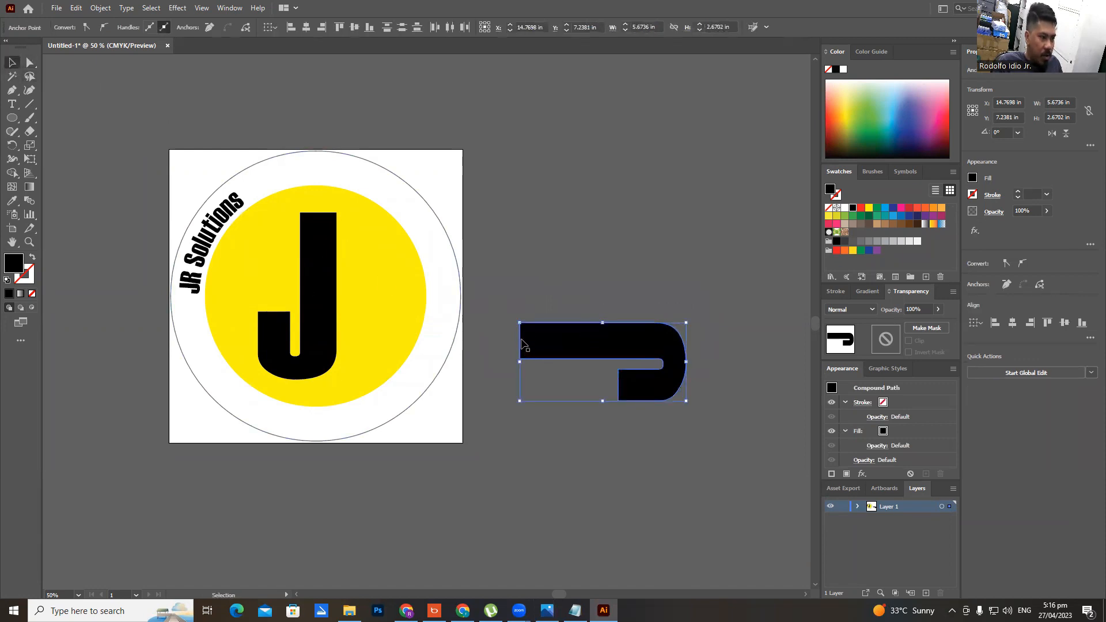
{"action": "left_click_drag", "start_coordinate": [11, 91], "coordinate": [86, 104]}
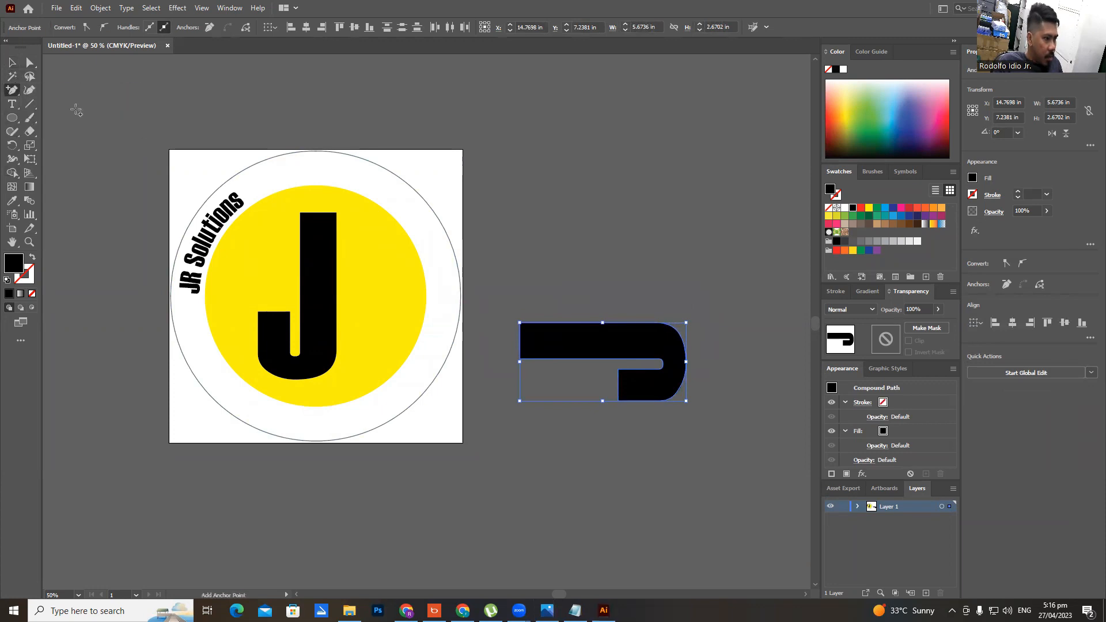
{"action": "left_click", "coordinate": [520, 341]}
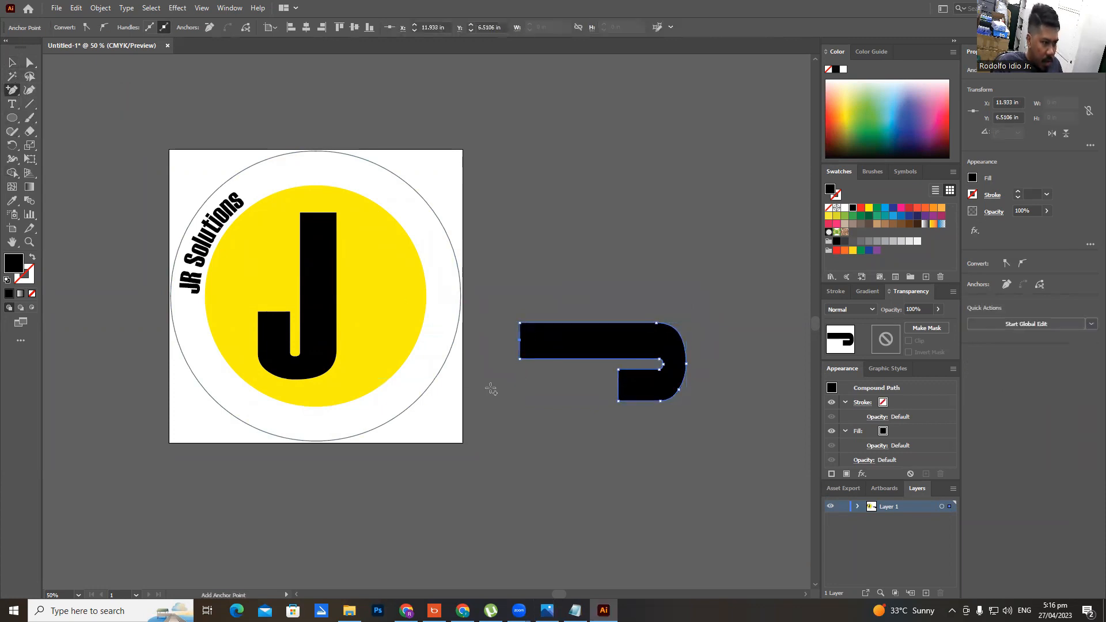
{"action": "key", "text": "a"}
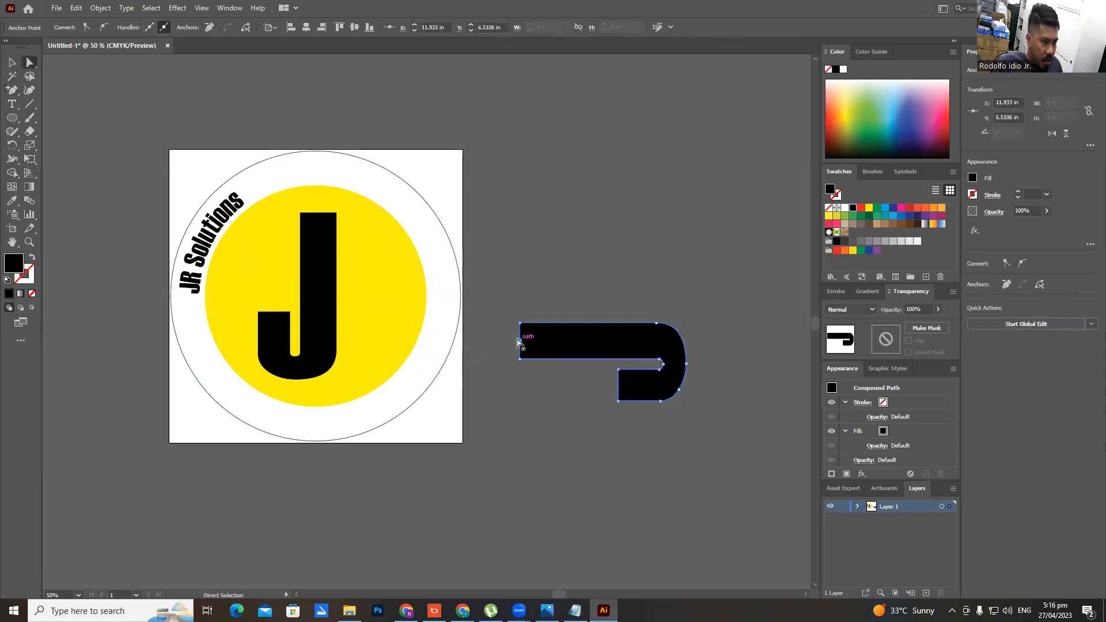
{"action": "left_click_drag", "start_coordinate": [519, 341], "coordinate": [320, 301]}
{"action": "key", "text": "v"}
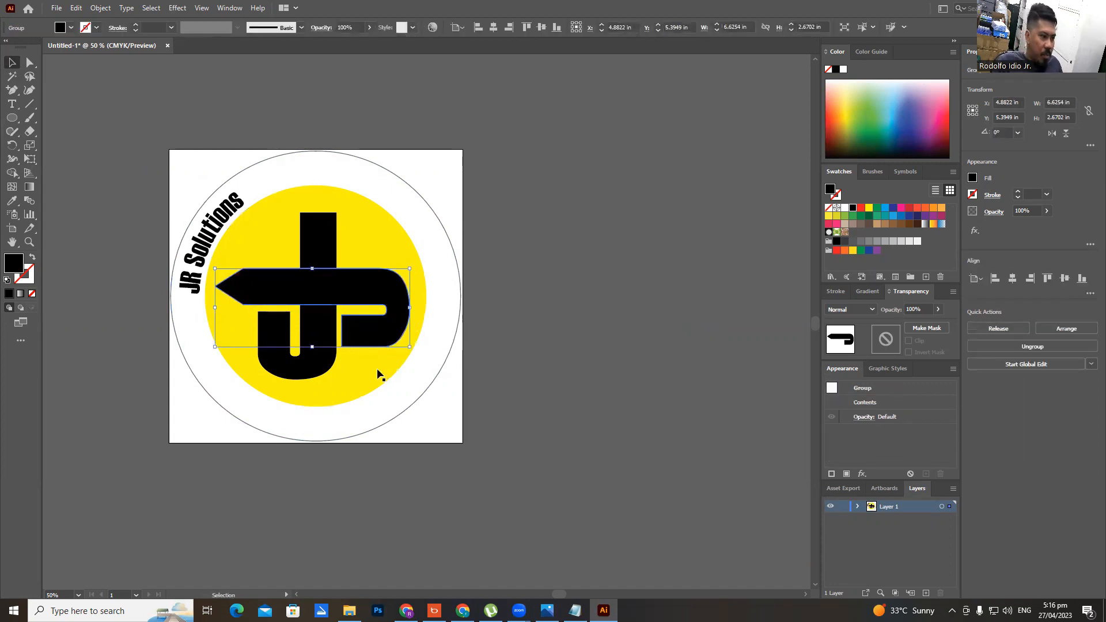
Draw a black rectangle about 1.23 x 4.2 in, rotate it about 39.7° and place it below the hook as the R's diagonal leg
{"action": "left_click_drag", "start_coordinate": [8, 120], "coordinate": [58, 117]}
{"action": "left_click_drag", "start_coordinate": [479, 258], "coordinate": [486, 295]}
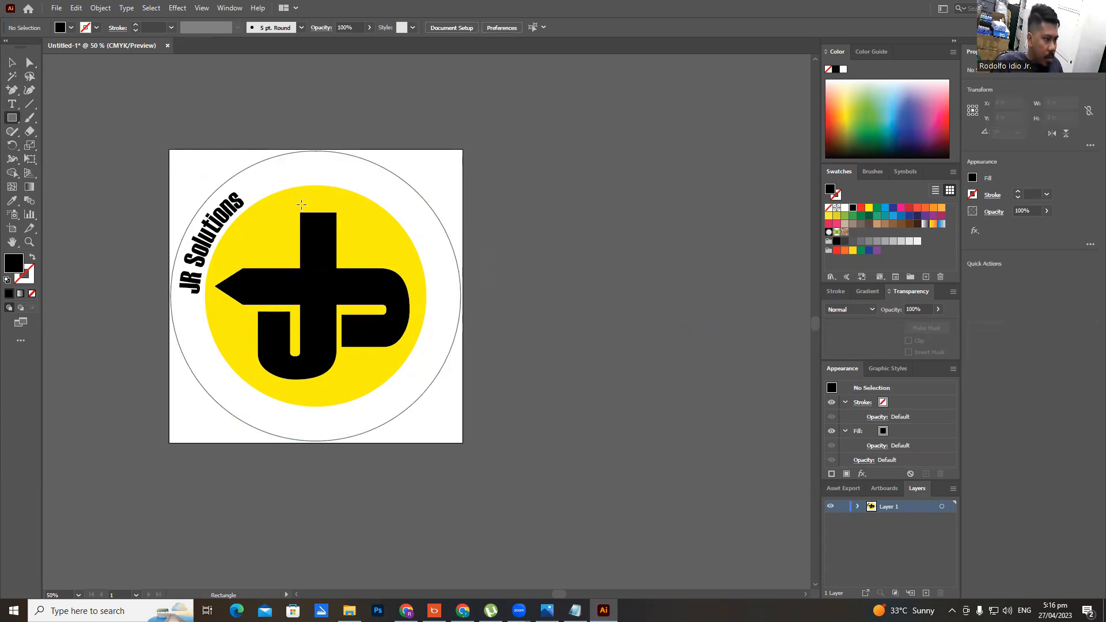
{"action": "mouse_move", "coordinate": [300, 204]}
{"action": "left_mouse_down"}
{"action": "mouse_move", "coordinate": [390, 186]}
{"action": "mouse_move", "coordinate": [343, 172]}
{"action": "mouse_move", "coordinate": [334, 107]}
{"action": "mouse_move", "coordinate": [399, 381]}
{"action": "mouse_move", "coordinate": [375, 353]}
{"action": "mouse_move", "coordinate": [389, 320]}
{"action": "mouse_move", "coordinate": [340, 296]}
{"action": "left_mouse_up"}
{"action": "left_click", "coordinate": [12, 63]}
{"action": "left_click_drag", "start_coordinate": [394, 397], "coordinate": [439, 427]}
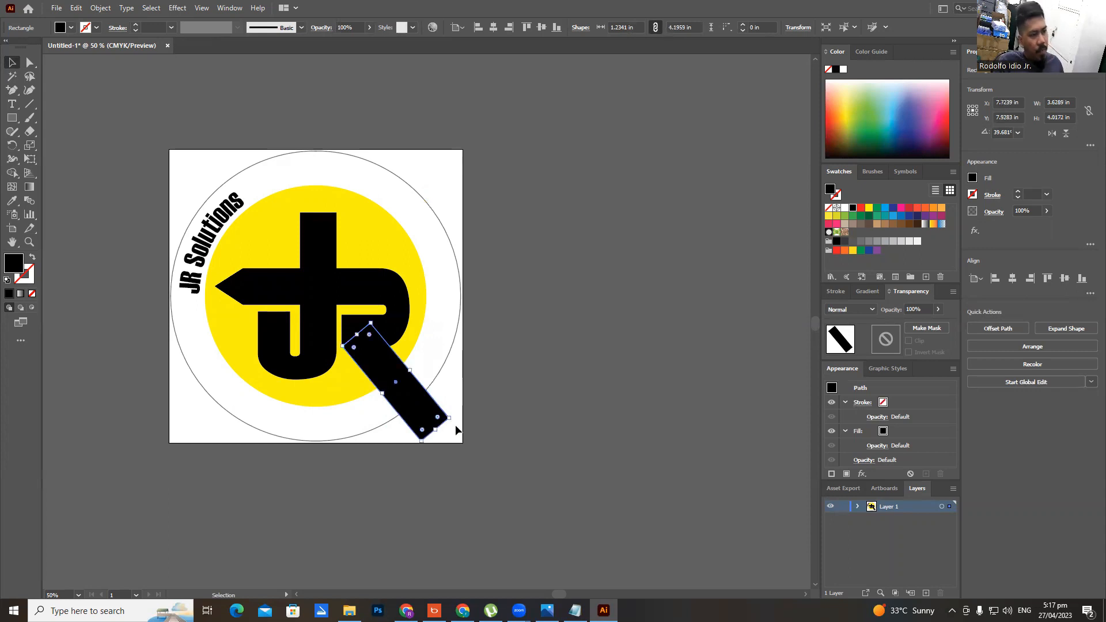
Move the pointed shape and the diagonal leg off the artboard, aligning the leg's upper corner with the hook's lower-left corner
{"action": "left_click", "coordinate": [492, 402]}
{"action": "left_click_drag", "start_coordinate": [393, 378], "coordinate": [582, 412]}
{"action": "left_click_drag", "start_coordinate": [386, 289], "coordinate": [607, 315]}
{"action": "left_click_drag", "start_coordinate": [564, 417], "coordinate": [615, 405]}
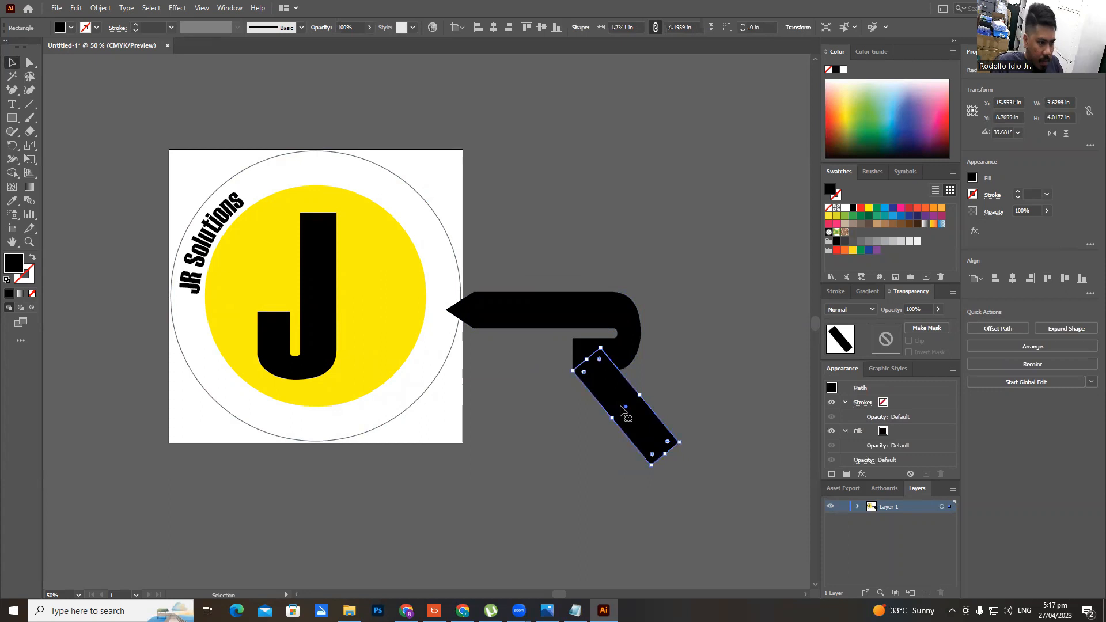
{"action": "left_click", "coordinate": [567, 468]}
{"action": "scroll", "coordinate": [603, 403], "scroll_direction": "up", "scroll_amount": 6}
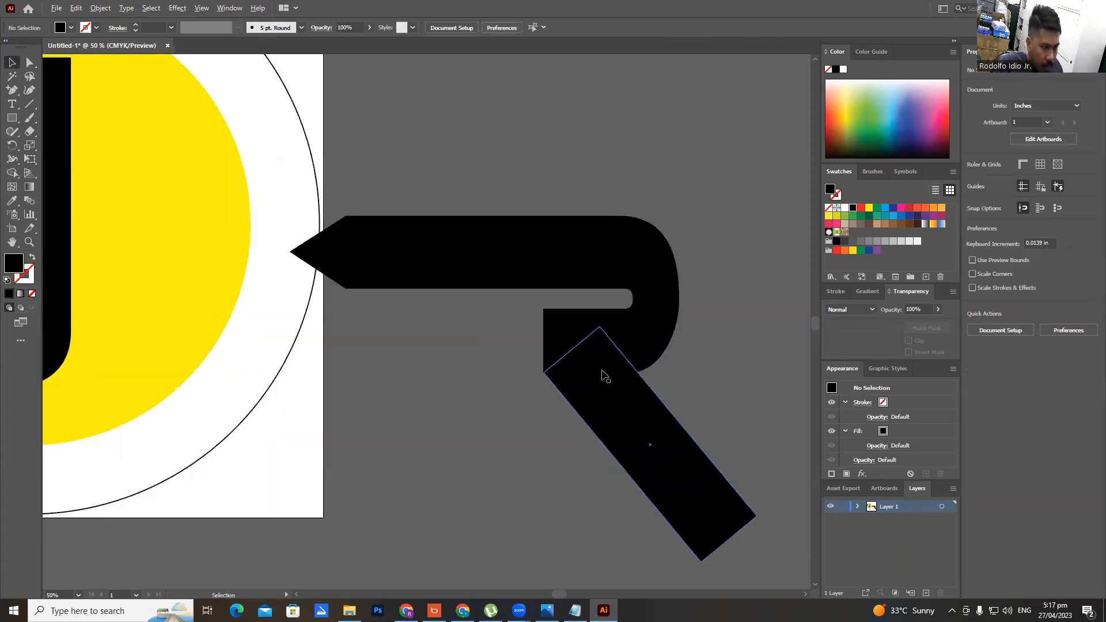
{"action": "left_click_drag", "start_coordinate": [604, 377], "coordinate": [604, 378]}
{"action": "left_click_drag", "start_coordinate": [608, 432], "coordinate": [611, 431]}
Merge the diagonal leg and the pointed shape into a single R with the Shape Builder
{"action": "scroll", "coordinate": [557, 452], "scroll_direction": "down", "scroll_amount": 5}
{"action": "left_click", "coordinate": [511, 423]}
{"action": "left_click", "coordinate": [585, 451]}
{"action": "left_click", "coordinate": [143, 271], "text": "shift"}
{"action": "left_click", "coordinate": [12, 174]}
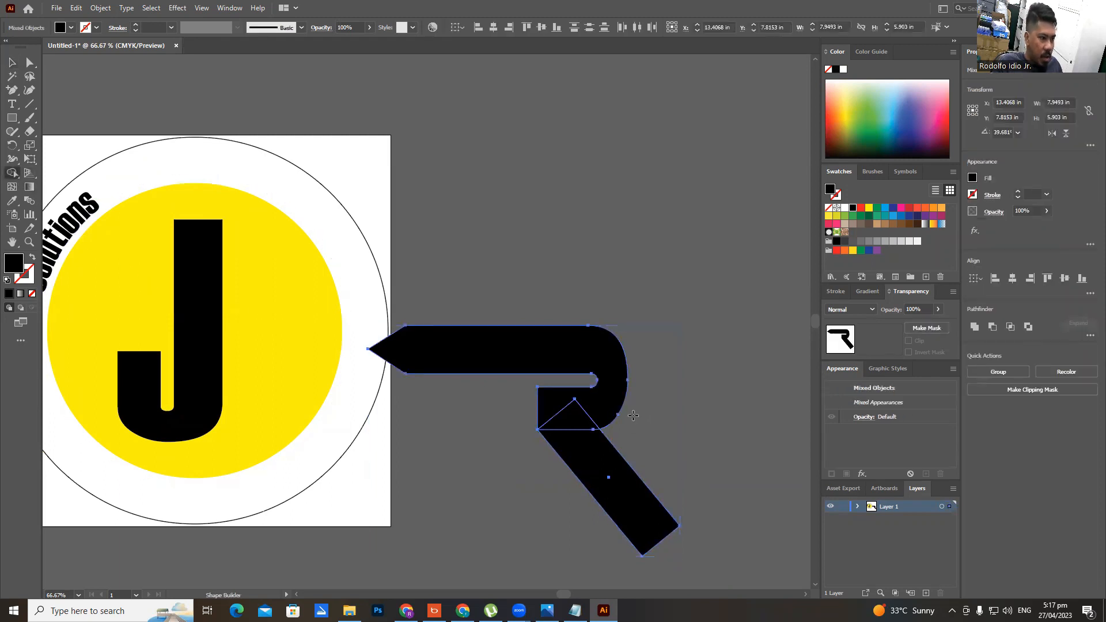
{"action": "mouse_move", "coordinate": [606, 394]}
{"action": "left_mouse_down"}
{"action": "mouse_move", "coordinate": [600, 455]}
{"action": "mouse_move", "coordinate": [507, 395]}
{"action": "left_mouse_up"}
{"action": "key", "text": "v"}
Place the merged R over the J on the yellow circle, centred at about X 5.53 in, Y 6.99 in
{"action": "left_click", "coordinate": [452, 343]}
{"action": "left_click_drag", "start_coordinate": [599, 371], "coordinate": [562, 358]}
{"action": "scroll", "coordinate": [270, 448], "scroll_direction": "down", "scroll_amount": 1}
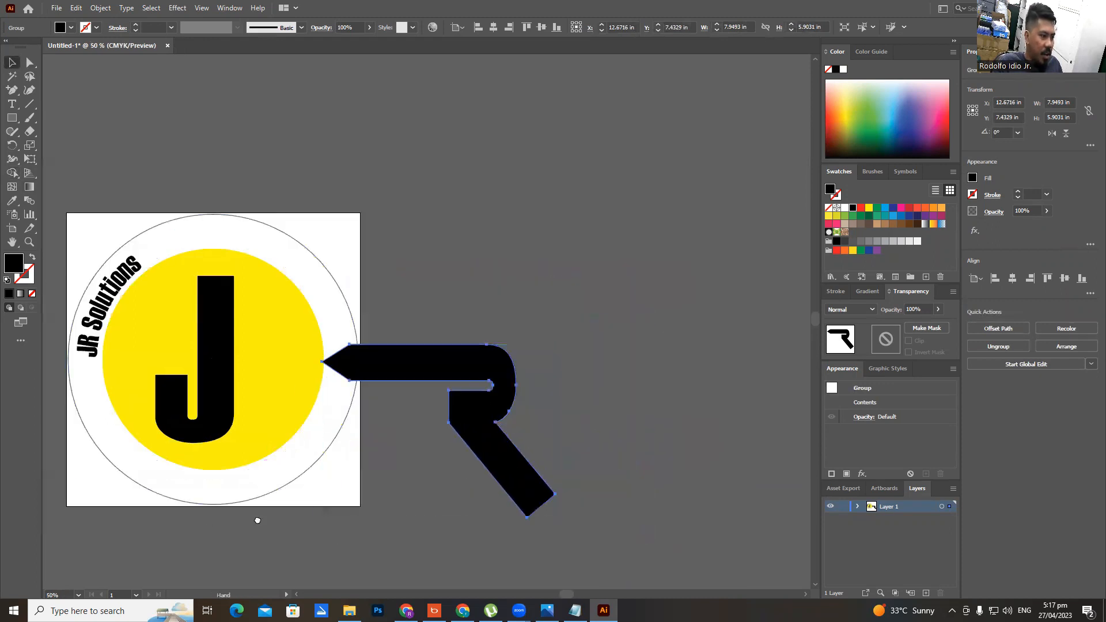
{"action": "left_click_drag", "start_coordinate": [256, 520], "coordinate": [358, 494]}
{"action": "left_click_drag", "start_coordinate": [581, 390], "coordinate": [370, 379]}
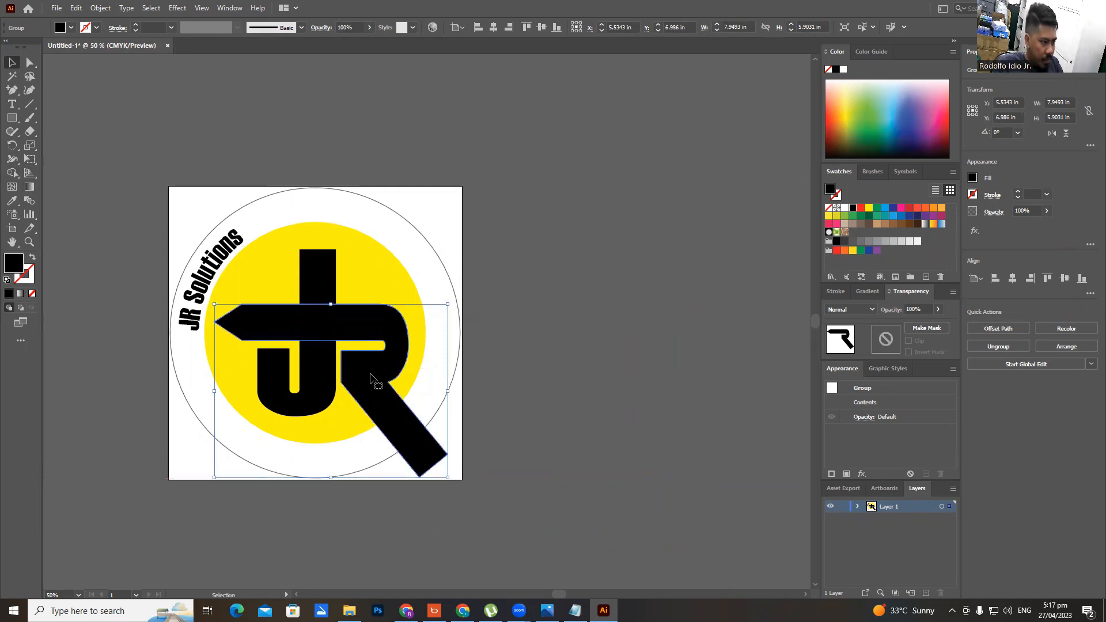
{"action": "left_click", "coordinate": [622, 360]}
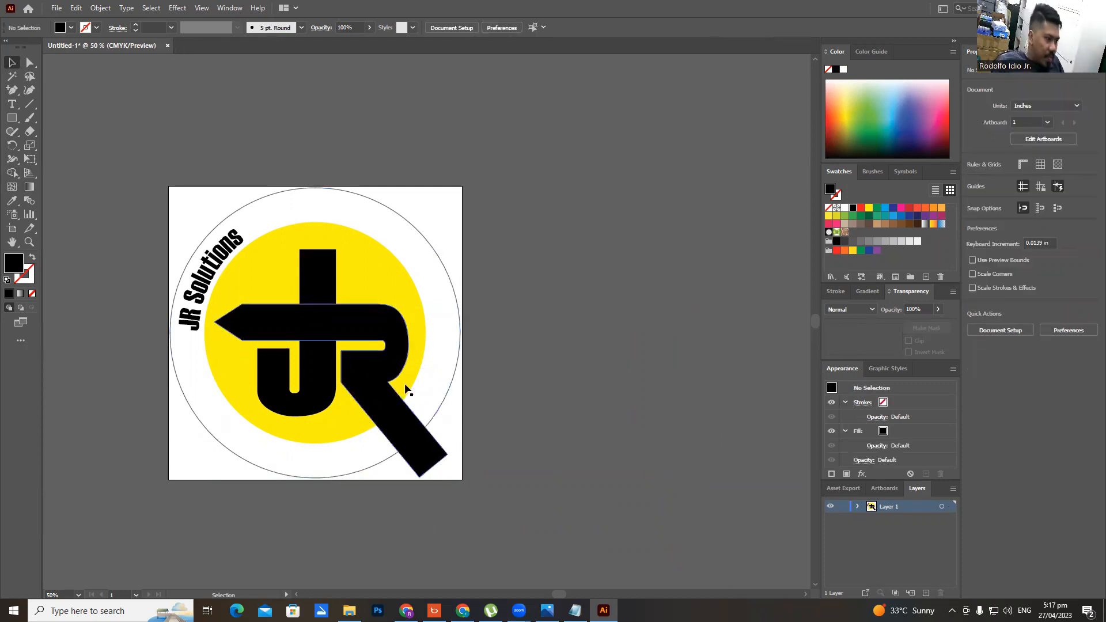
Check the eye in the sketch and draw a circle about 2.24 in wide in the empty area beside the artboard
{"action": "left_click_drag", "start_coordinate": [1105, 66], "coordinate": [714, 66]}
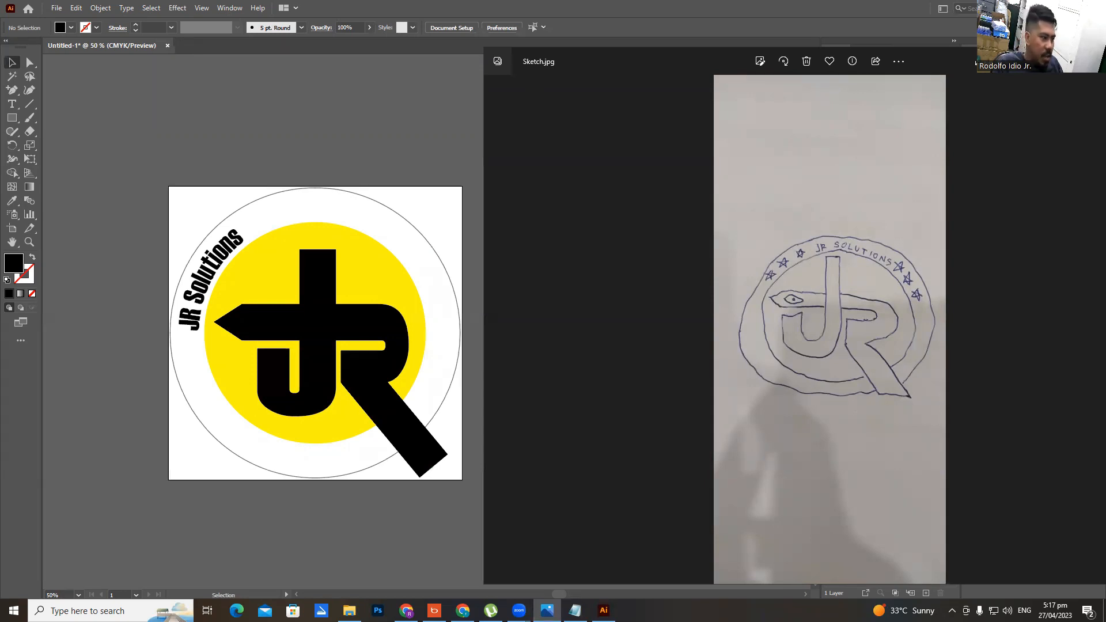
{"action": "left_click", "coordinate": [45, 140]}
{"action": "left_click_drag", "start_coordinate": [16, 122], "coordinate": [73, 145]}
{"action": "left_click_drag", "start_coordinate": [594, 296], "coordinate": [626, 327]}
Give the new circle no fill and a black stroke
{"action": "left_click", "coordinate": [70, 28]}
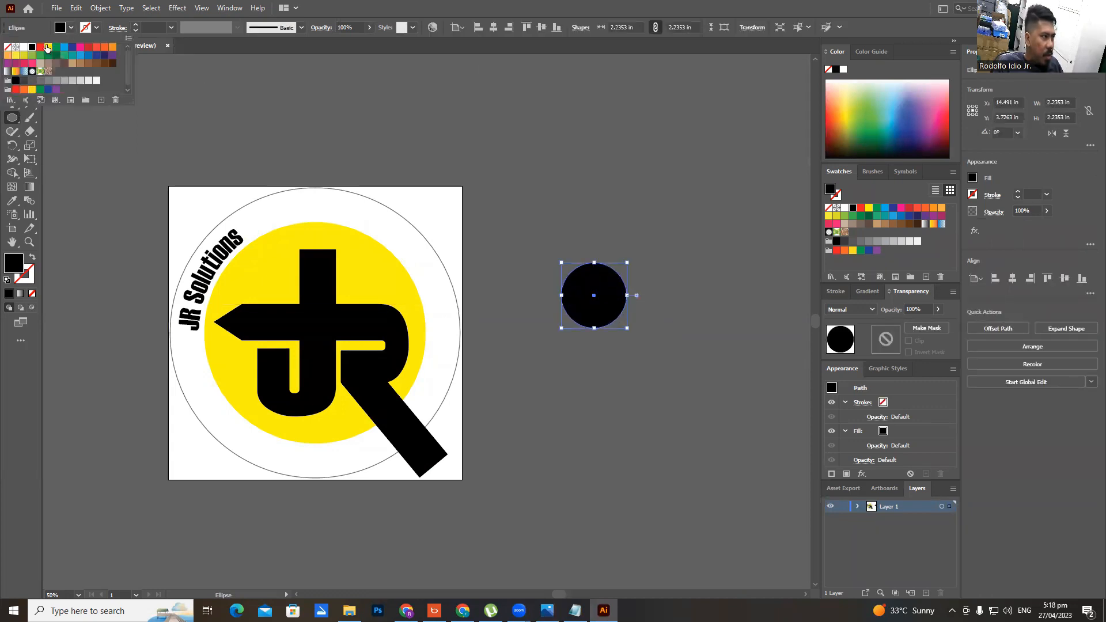
{"action": "left_click", "coordinate": [8, 48]}
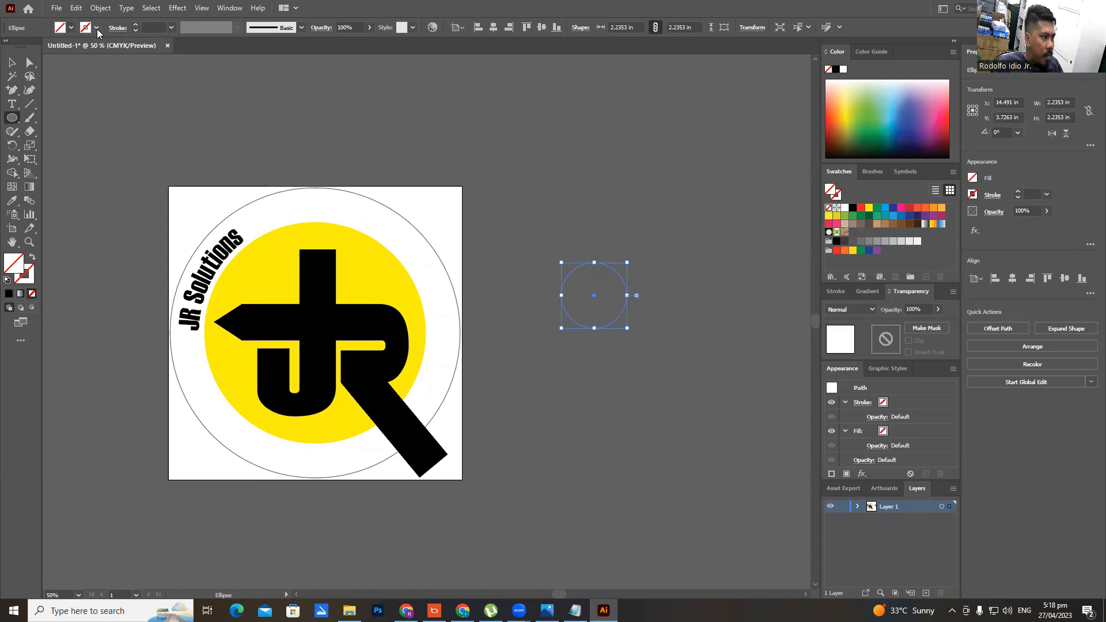
{"action": "left_click", "coordinate": [97, 28]}
{"action": "left_click", "coordinate": [32, 47]}
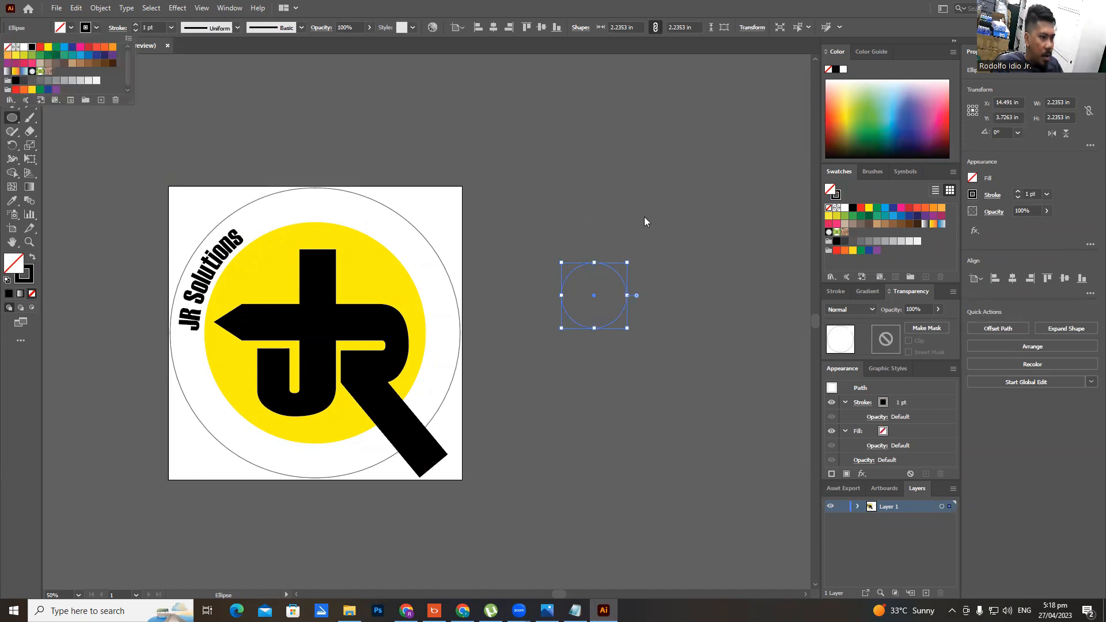
Copy the outlined circle straight up by about 1.56 in so the two circles overlap in an eye shape
{"action": "left_click", "coordinate": [13, 62]}
{"action": "left_click", "coordinate": [593, 236]}
{"action": "scroll", "coordinate": [658, 278], "scroll_direction": "up", "scroll_amount": 2}
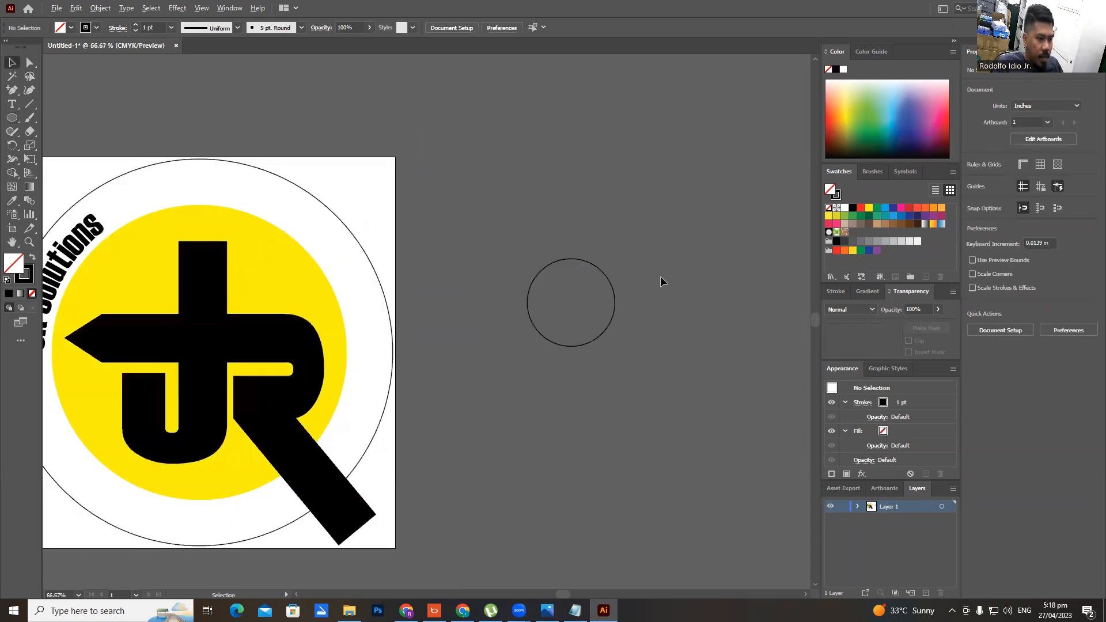
{"action": "left_click_drag", "start_coordinate": [596, 329], "coordinate": [596, 236]}
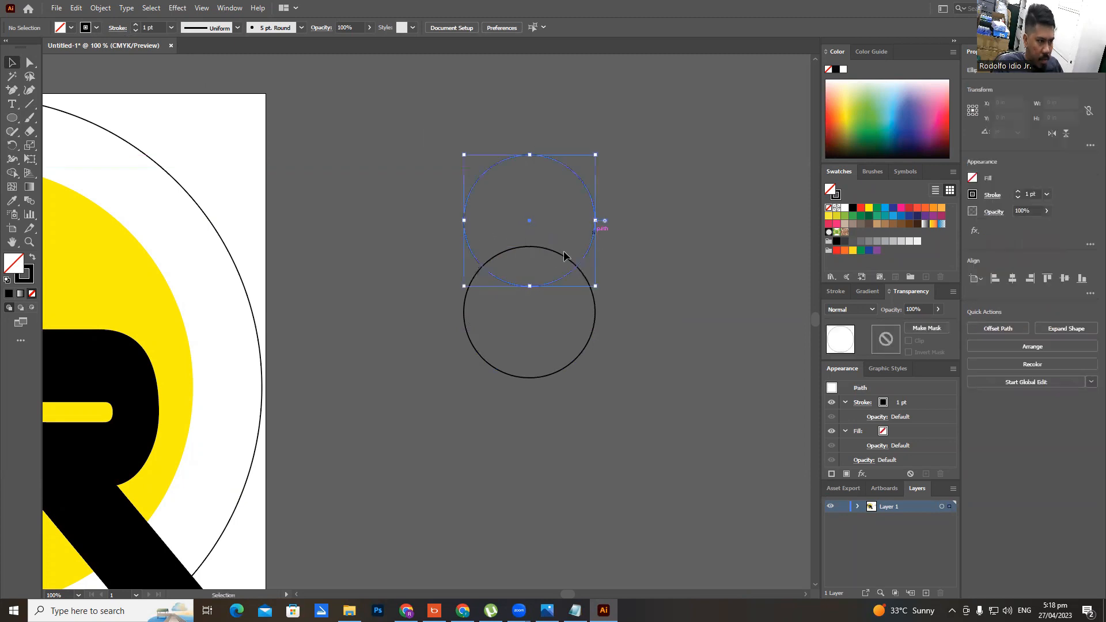
{"action": "key", "text": "l"}
{"action": "scroll", "coordinate": [526, 265], "scroll_direction": "up", "scroll_amount": 2}
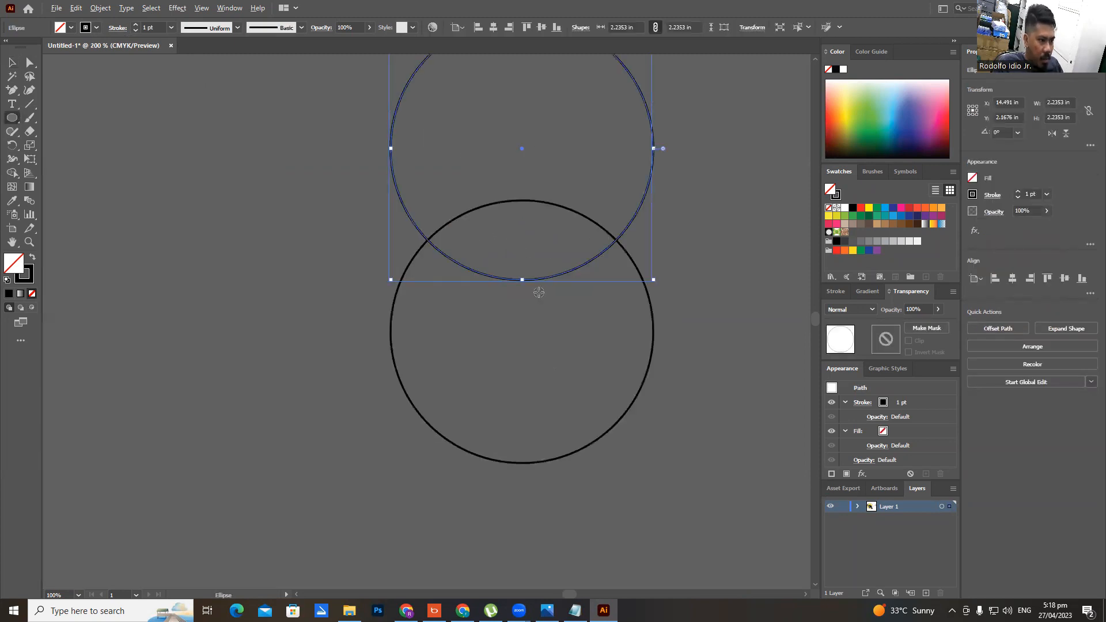
{"action": "left_click_drag", "start_coordinate": [522, 238], "coordinate": [541, 251]}
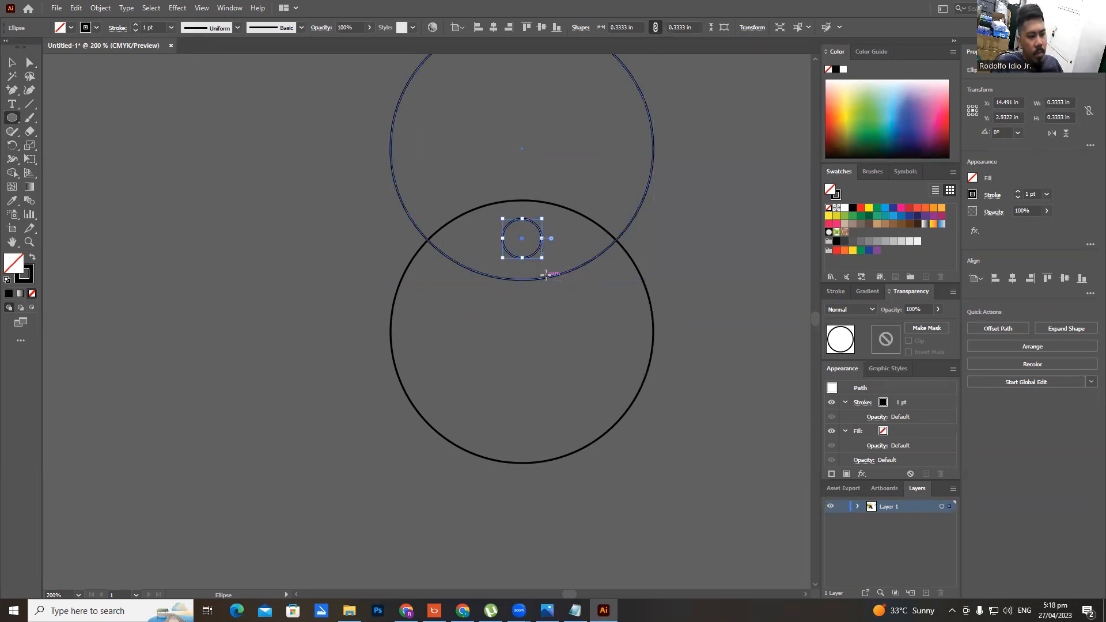
{"action": "key", "text": "Delete"}
Remove the outer parts of both circles with the Shape Builder, keeping only the eye-shaped overlap
{"action": "left_click", "coordinate": [12, 62]}
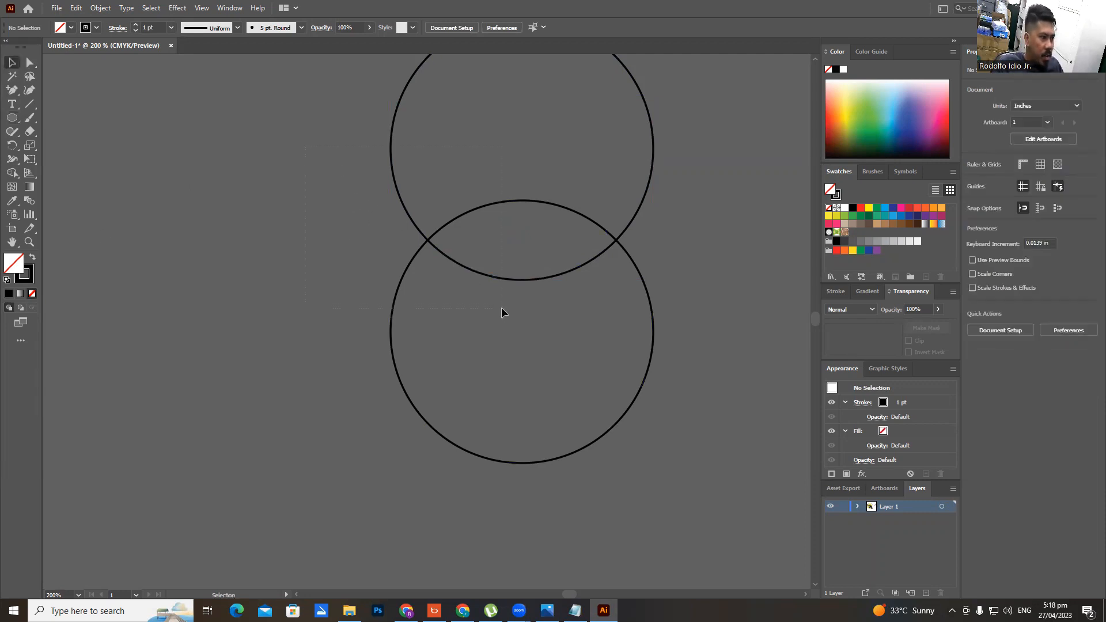
{"action": "left_click_drag", "start_coordinate": [501, 308], "coordinate": [501, 308]}
{"action": "left_click", "coordinate": [12, 173]}
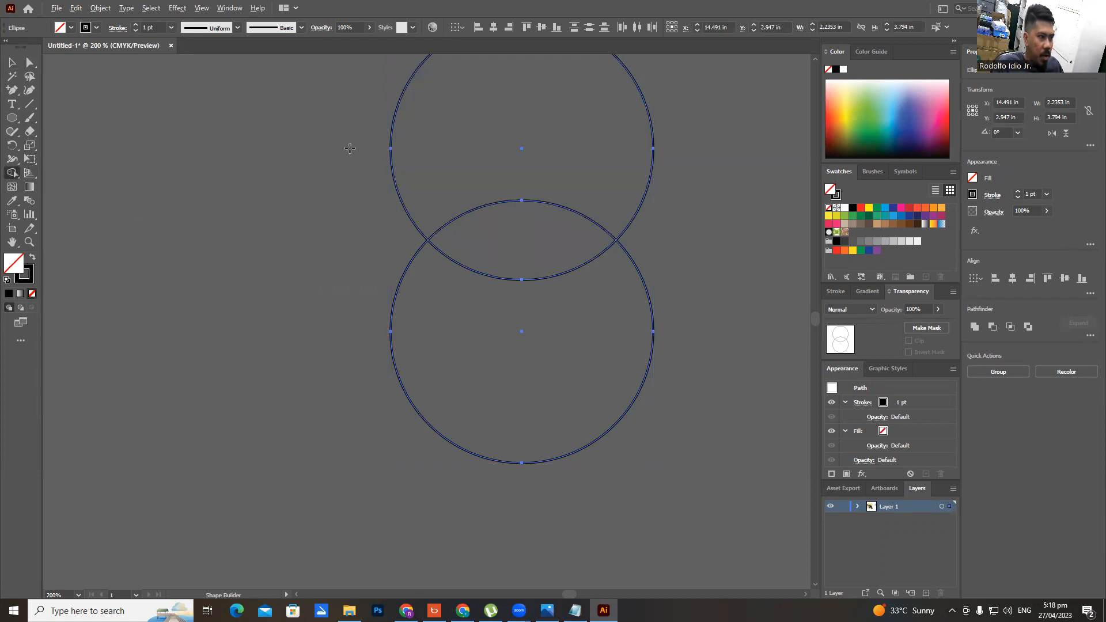
{"action": "left_click", "coordinate": [403, 148], "text": "alt"}
{"action": "left_click", "coordinate": [455, 344], "text": "alt"}
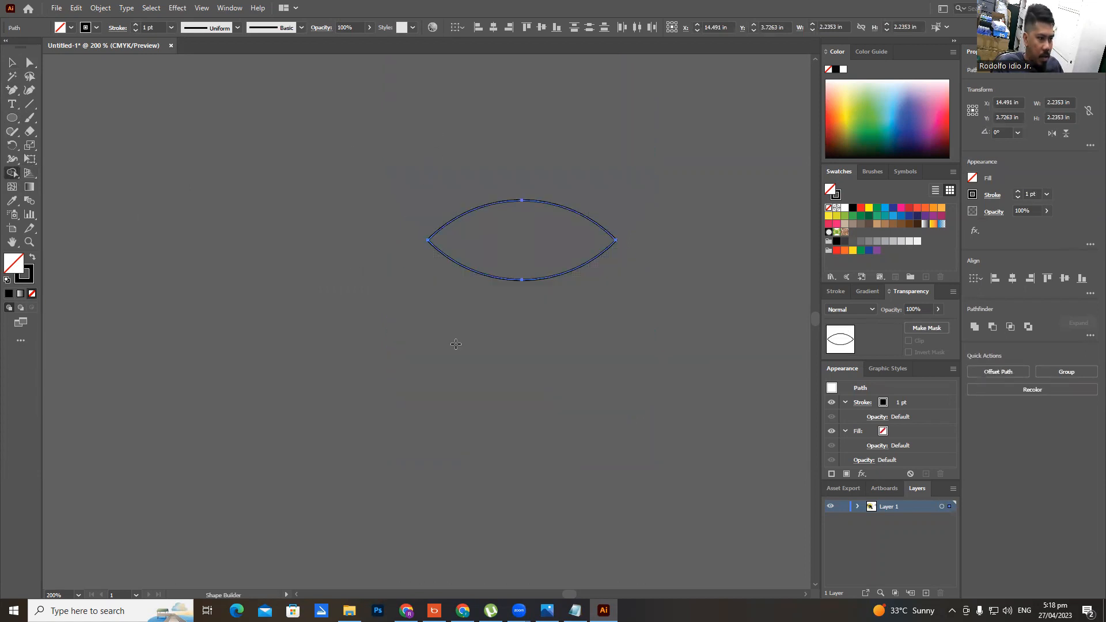
Make a copy of the eye outline rotated by 90°
{"action": "left_click", "coordinate": [12, 61]}
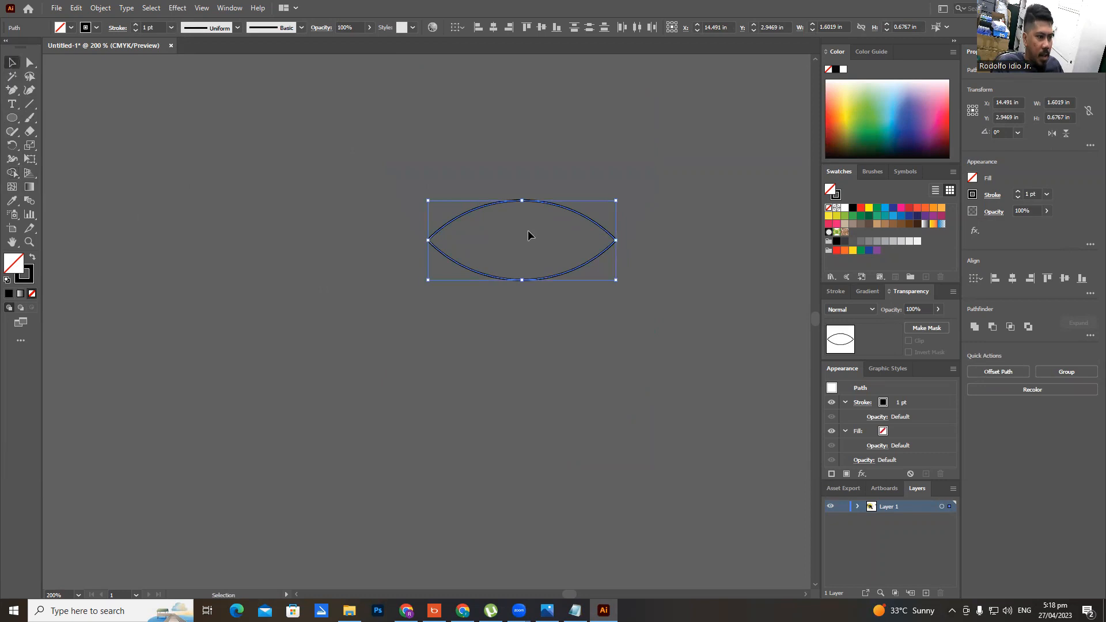
{"action": "right_click", "coordinate": [573, 215]}
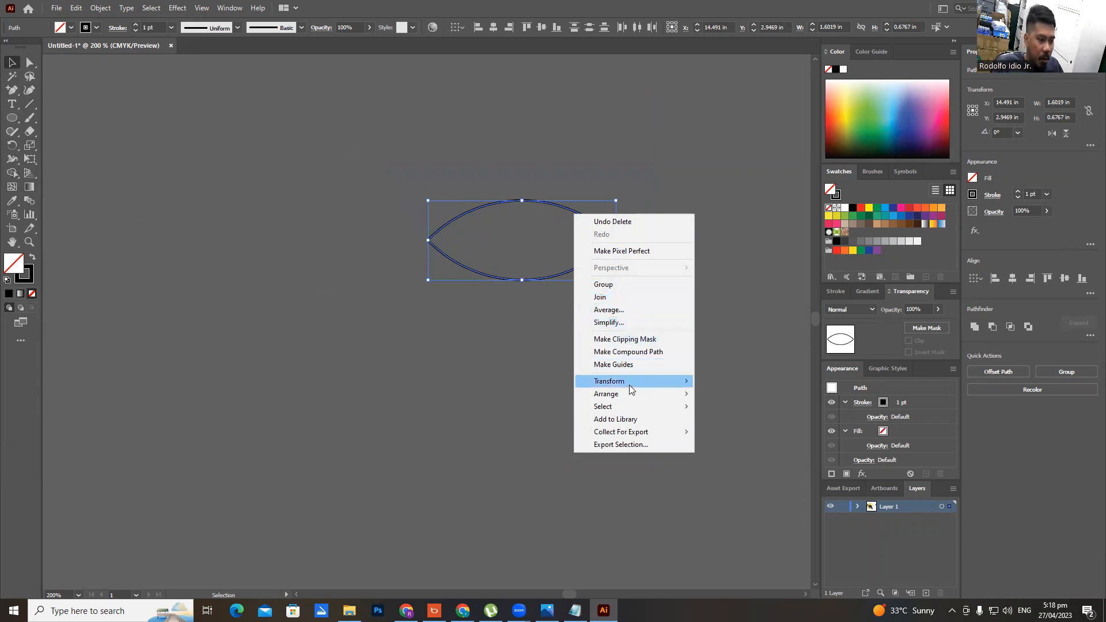
{"action": "mouse_move", "coordinate": [629, 384]}
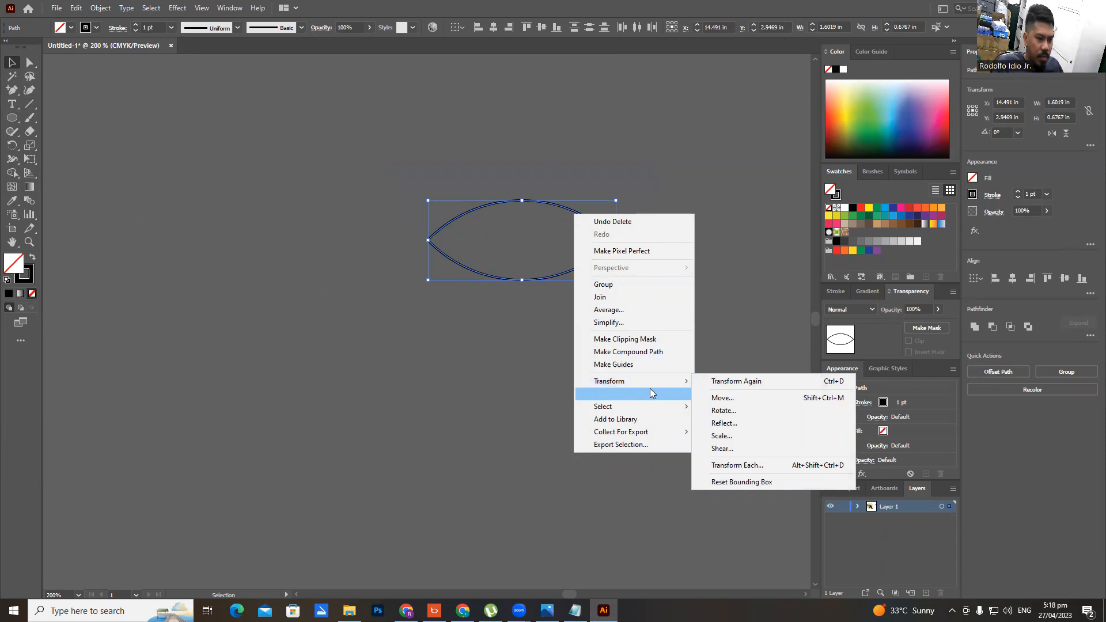
{"action": "left_click", "coordinate": [718, 410]}
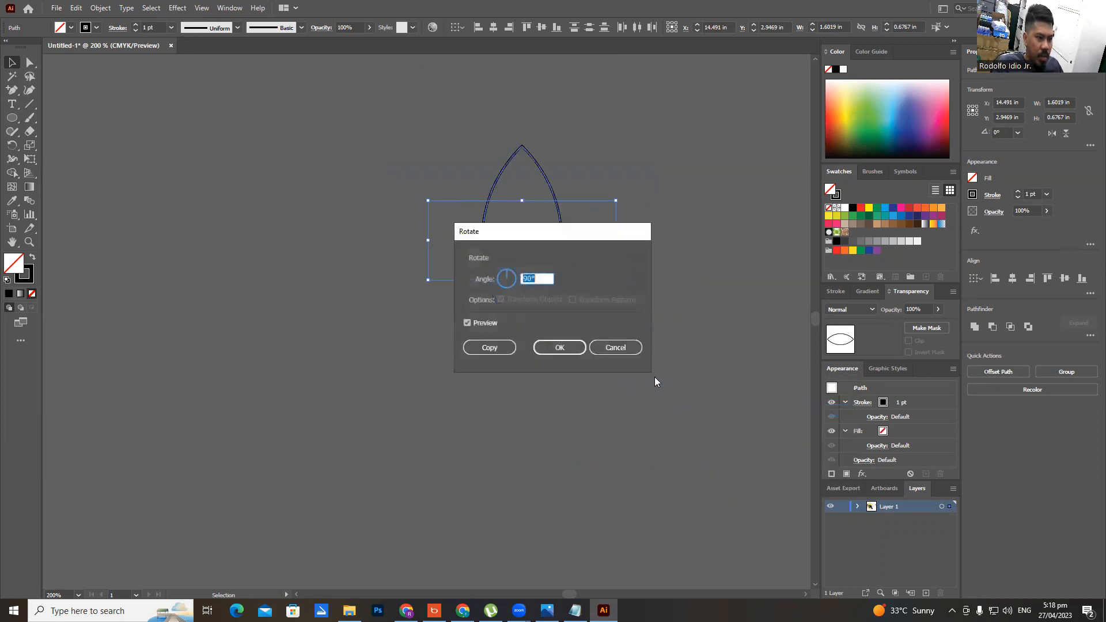
{"action": "left_click", "coordinate": [493, 349]}
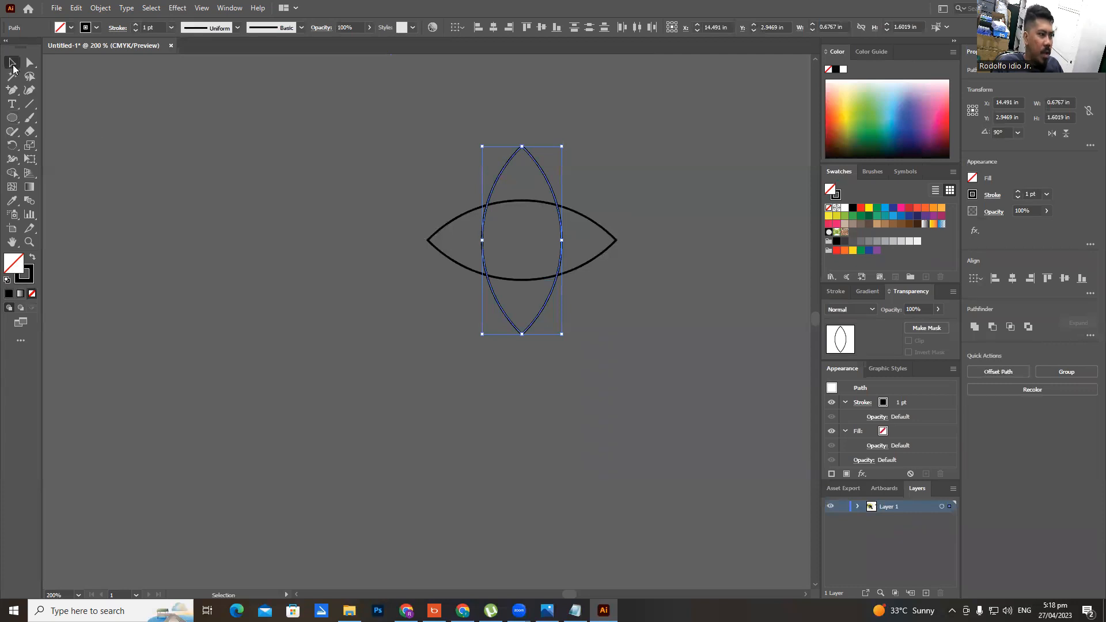
Shrink the rotated copy to a pupil about 0.25 x 0.58 in inside the eye and fill it black
{"action": "left_click_drag", "start_coordinate": [562, 147], "coordinate": [536, 198]}
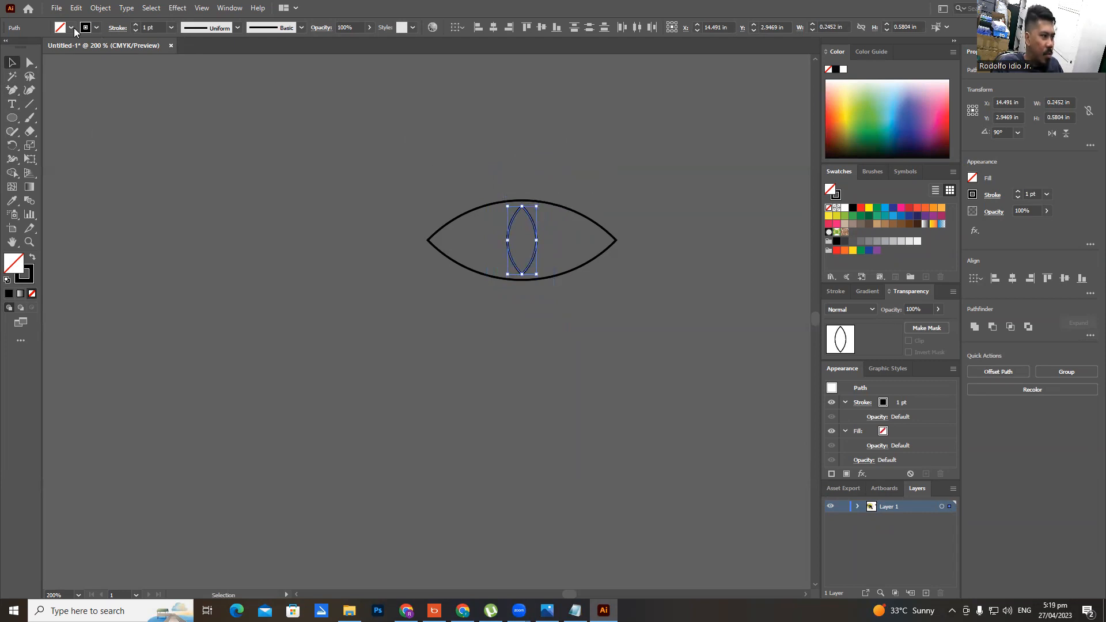
{"action": "left_click", "coordinate": [70, 27]}
{"action": "left_click", "coordinate": [32, 47]}
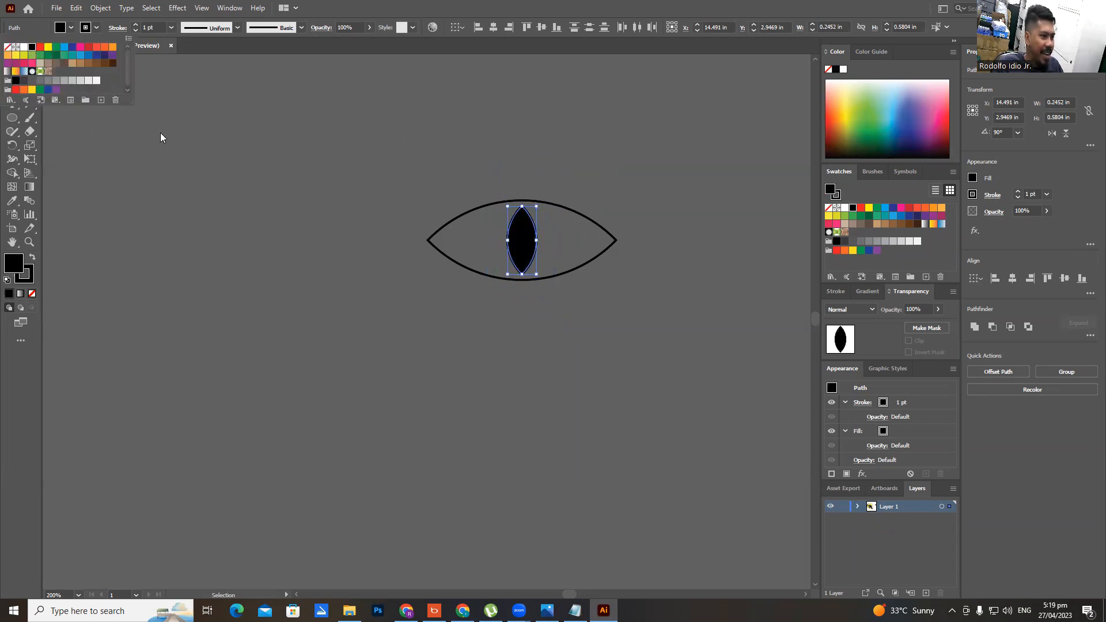
{"action": "left_click", "coordinate": [289, 187]}
{"action": "left_click", "coordinate": [316, 192]}
{"action": "scroll", "coordinate": [270, 290], "scroll_direction": "down", "scroll_amount": 4}
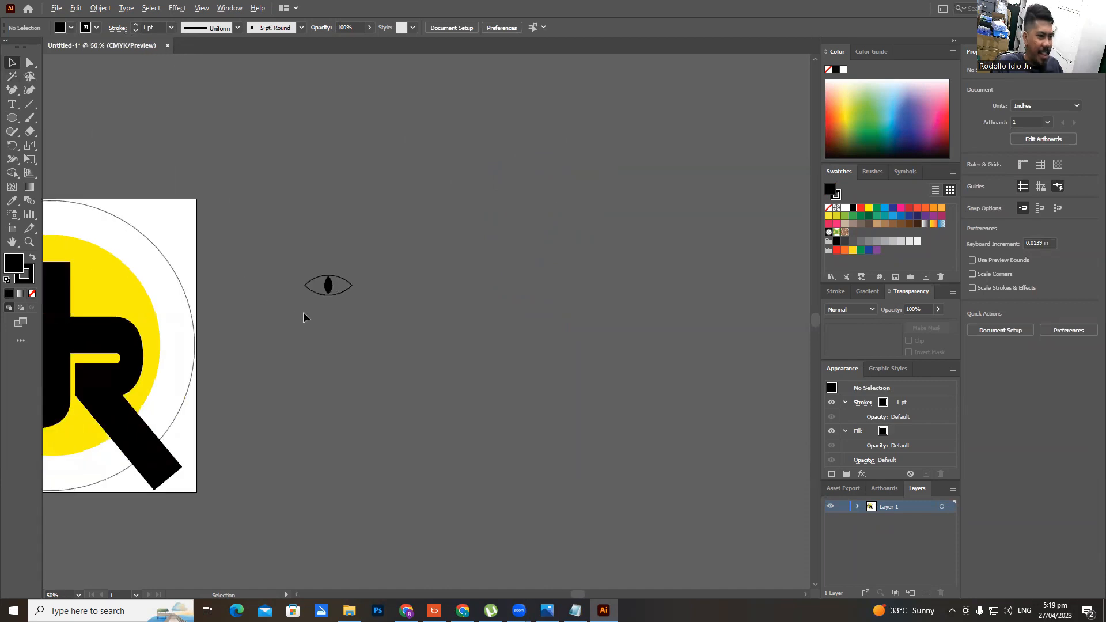
Check the reference sketch, and create a five-pointed star with radii of 0.3472 in and 0.6944 in beyond the artboard's upper-right corner
{"action": "left_click_drag", "start_coordinate": [285, 402], "coordinate": [496, 397]}
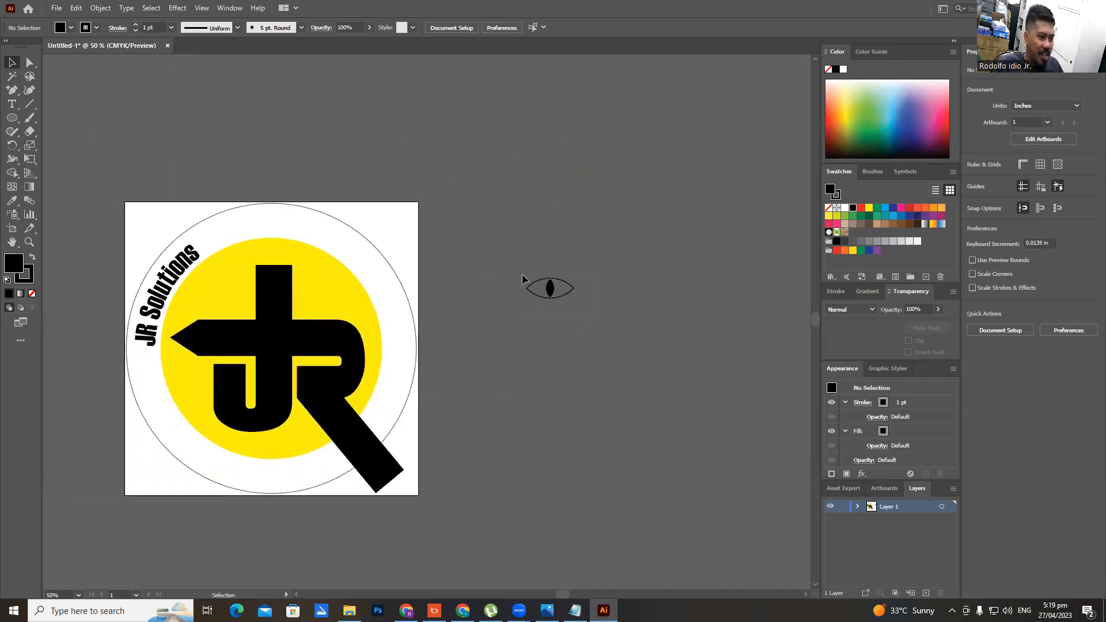
{"action": "left_click_drag", "start_coordinate": [516, 263], "coordinate": [581, 308]}
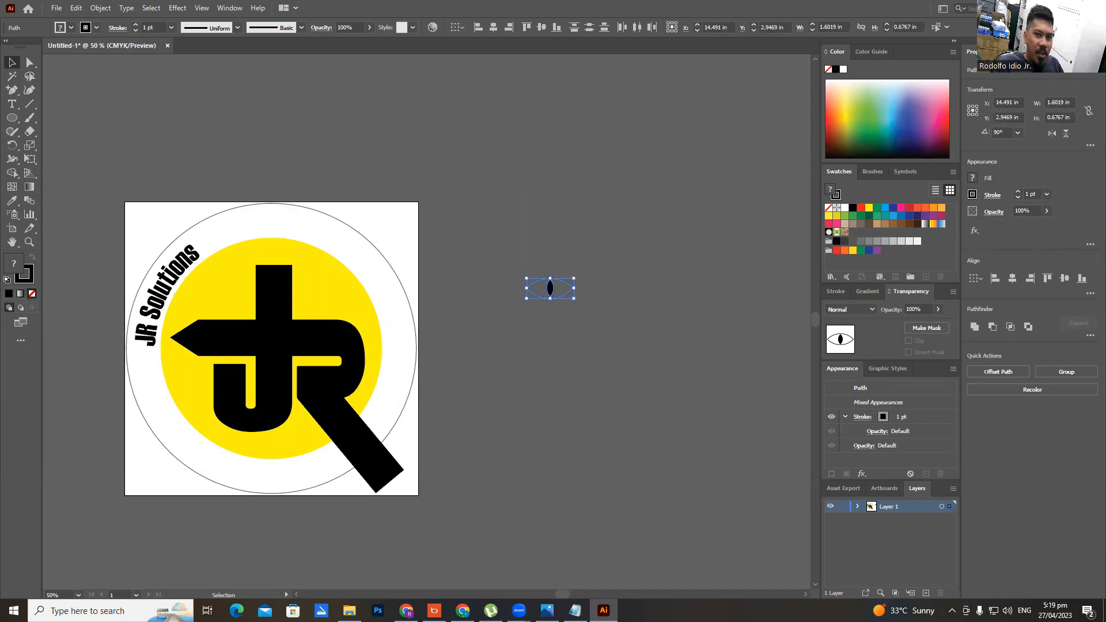
{"action": "key", "text": "alt+Tab"}
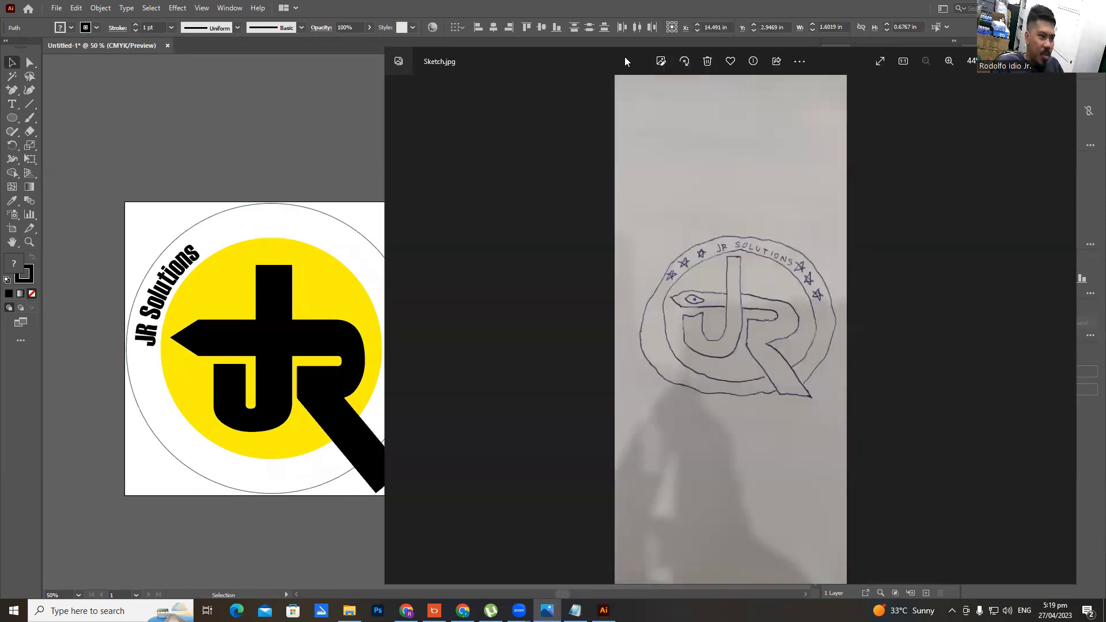
{"action": "key", "text": "alt+Tab"}
{"action": "left_click_drag", "start_coordinate": [12, 119], "coordinate": [74, 170]}
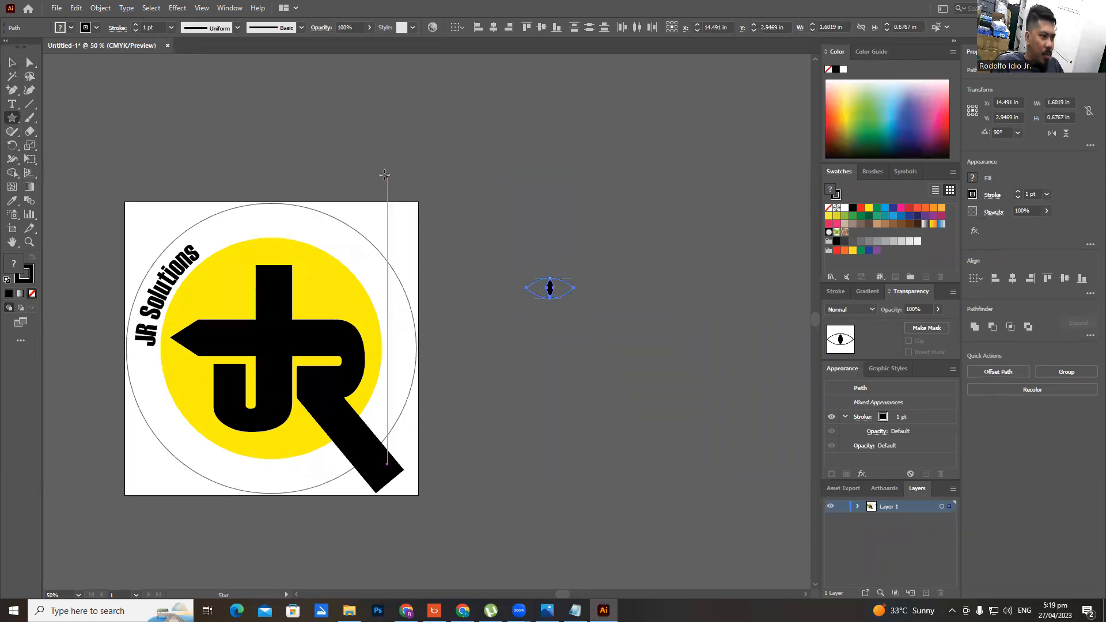
{"action": "left_click", "coordinate": [461, 169]}
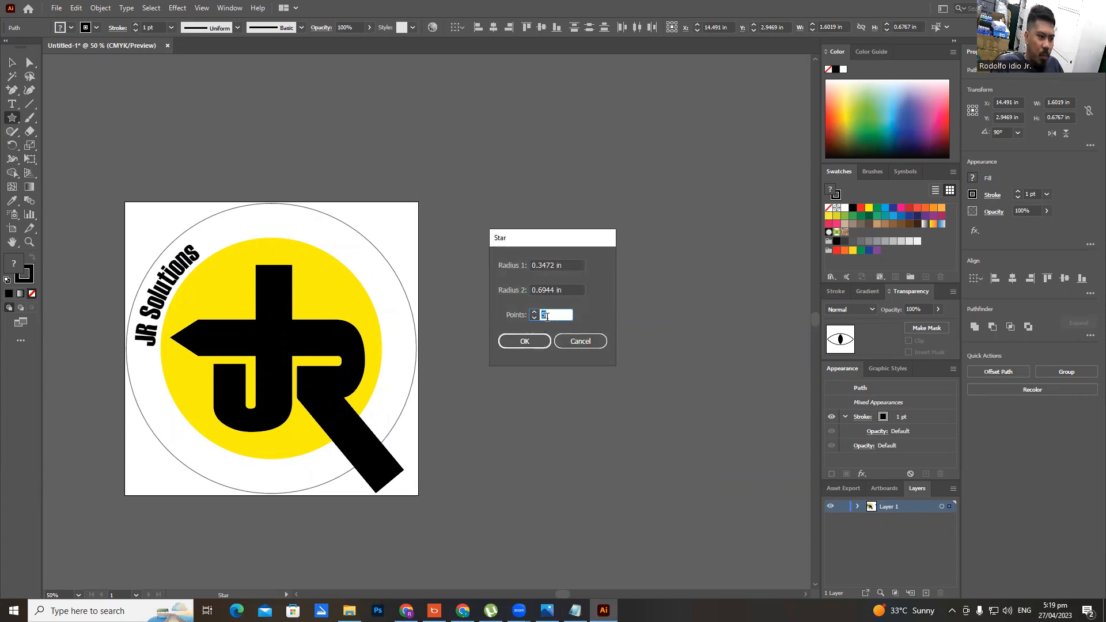
{"action": "left_click", "coordinate": [545, 340]}
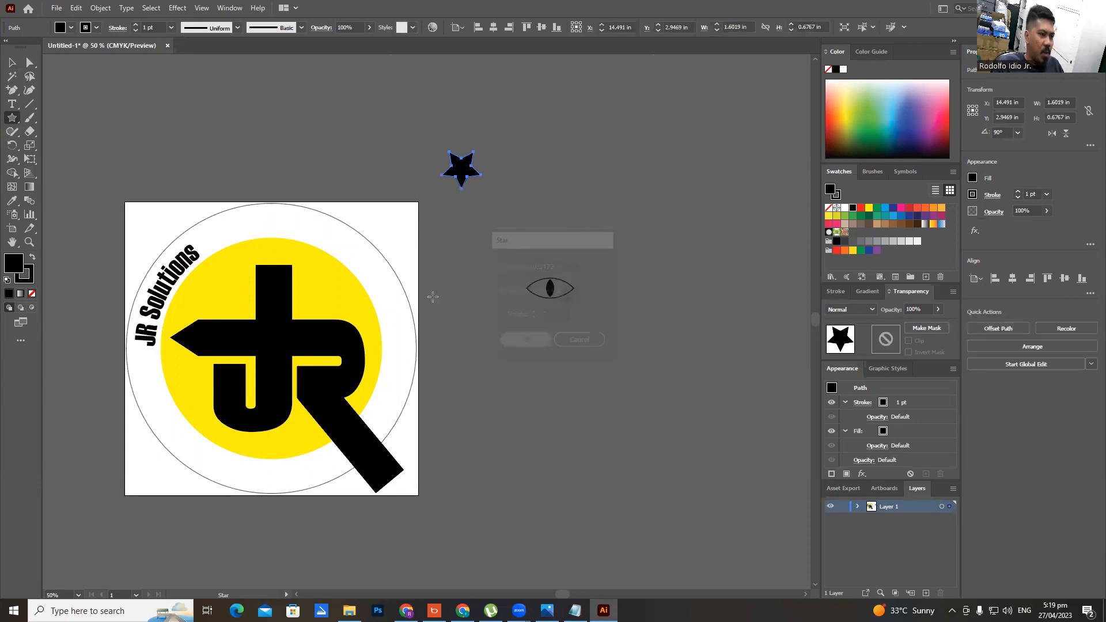
Rotate the star upright, shrink it to about 0.98 x 0.94 in and place it just above the artboard's upper-left area
{"action": "left_click", "coordinate": [17, 67]}
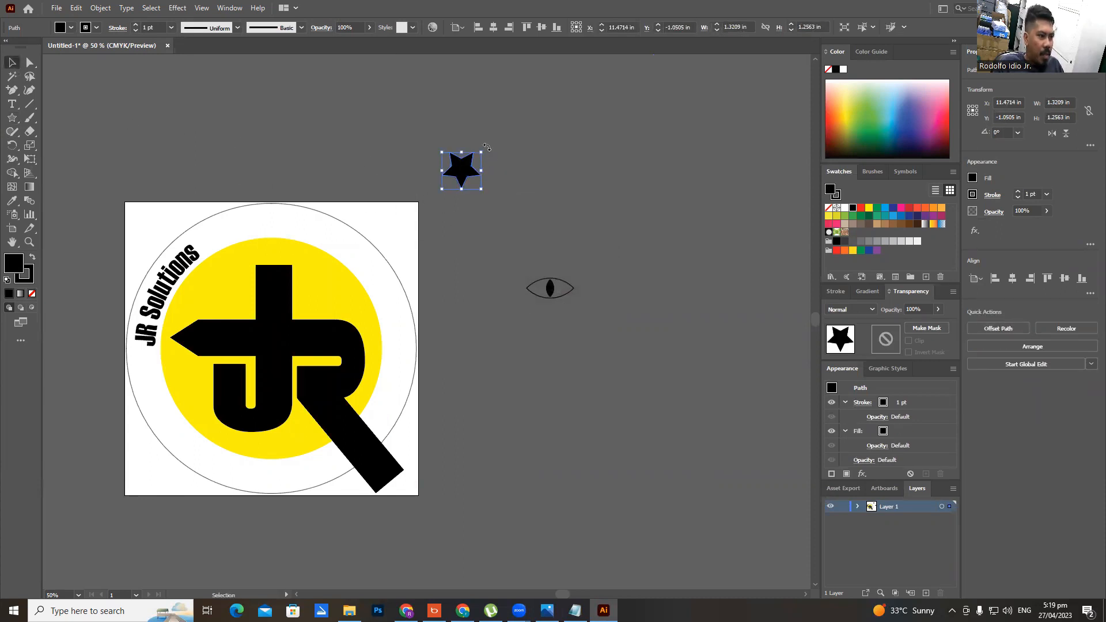
{"action": "mouse_move", "coordinate": [486, 147]}
{"action": "left_mouse_down"}
{"action": "mouse_move", "coordinate": [488, 174]}
{"action": "mouse_move", "coordinate": [494, 157]}
{"action": "mouse_move", "coordinate": [495, 167]}
{"action": "left_mouse_up"}
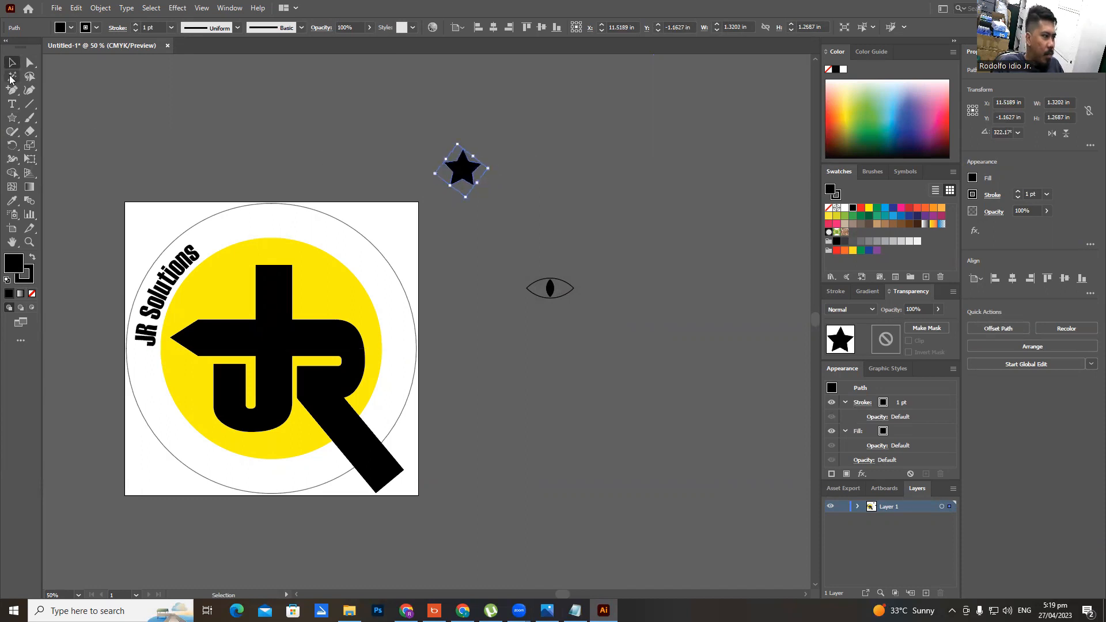
{"action": "left_click", "coordinate": [344, 117]}
{"action": "left_click_drag", "start_coordinate": [466, 174], "coordinate": [199, 141]}
{"action": "scroll", "coordinate": [238, 230], "scroll_direction": "up", "scroll_amount": 2}
{"action": "scroll", "coordinate": [207, 239], "scroll_direction": "down", "scroll_amount": 2}
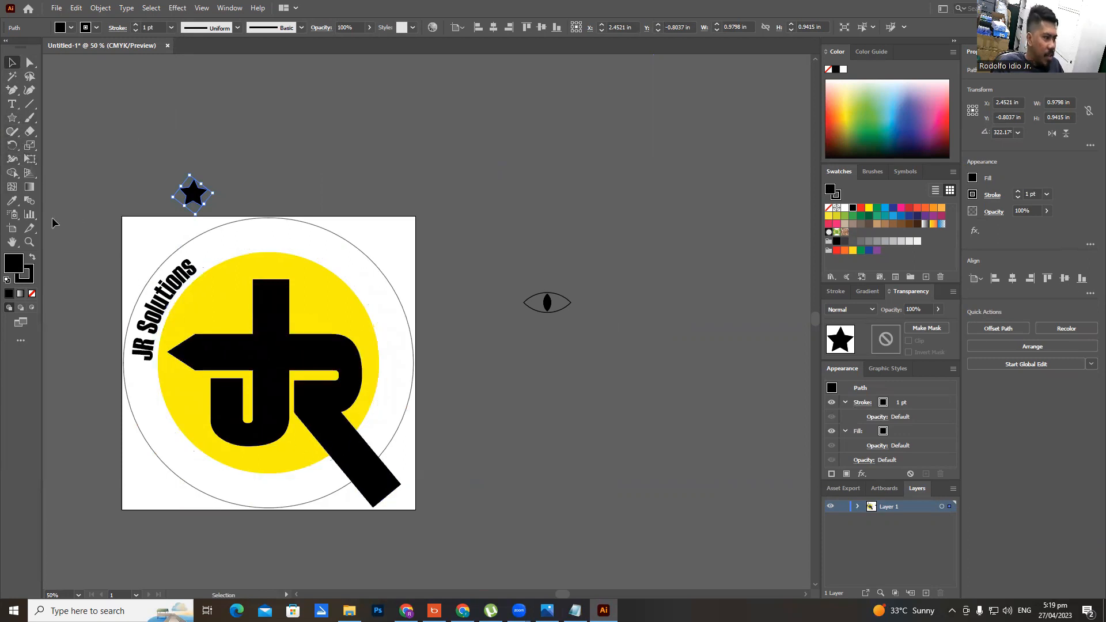
Insert "Your Problems our Solutions" and a gap before "JR Solutions" in the text running along the circle
{"action": "left_click", "coordinate": [12, 103]}
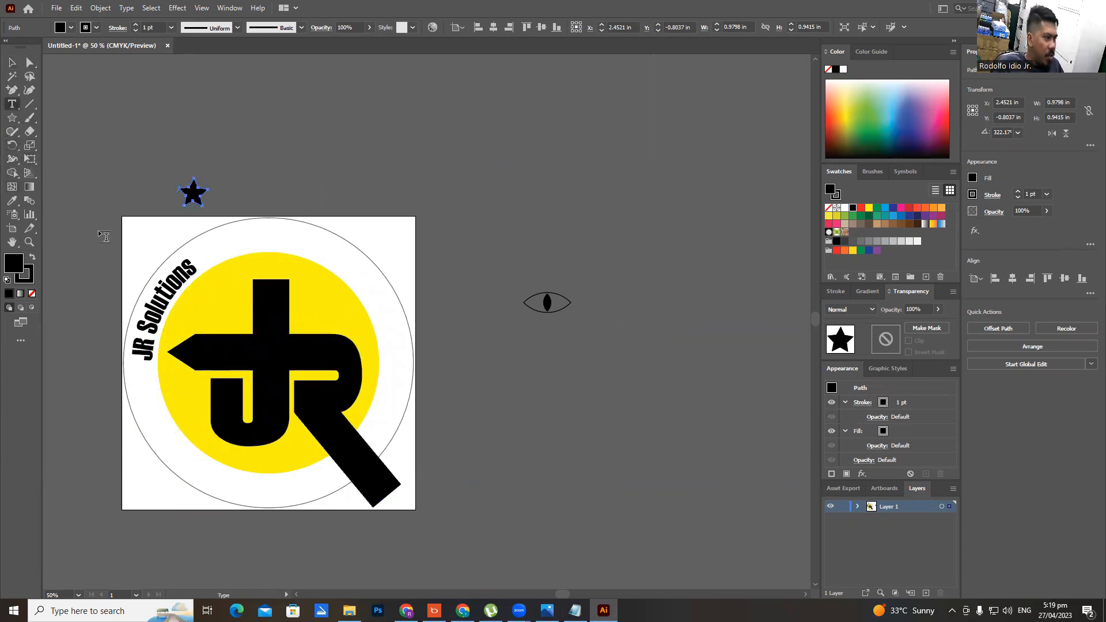
{"action": "left_click", "coordinate": [12, 104]}
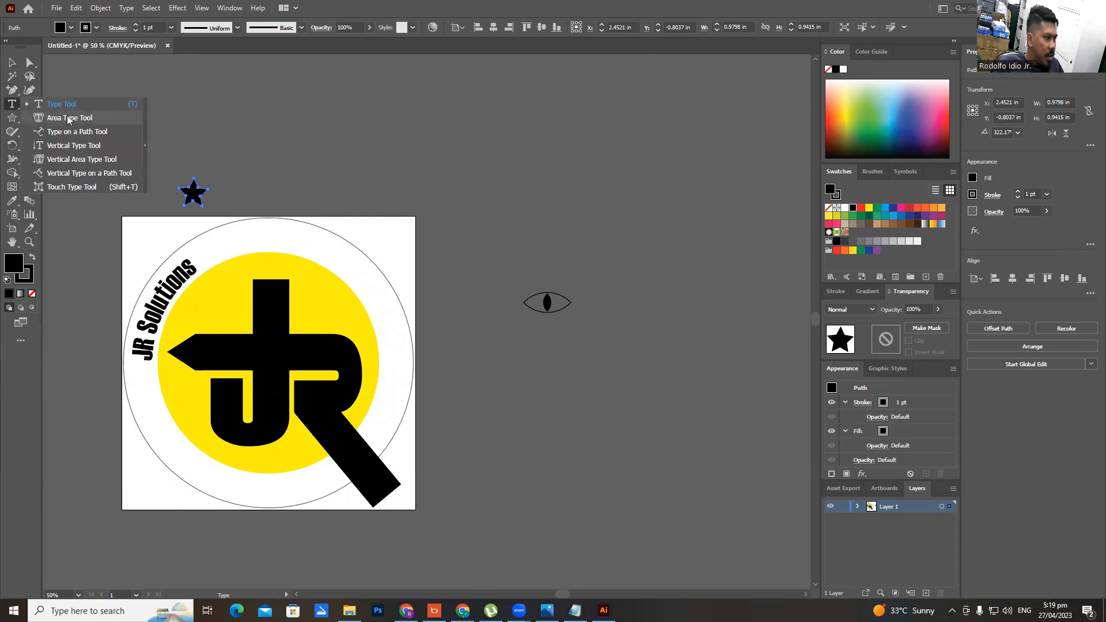
{"action": "left_click", "coordinate": [71, 132]}
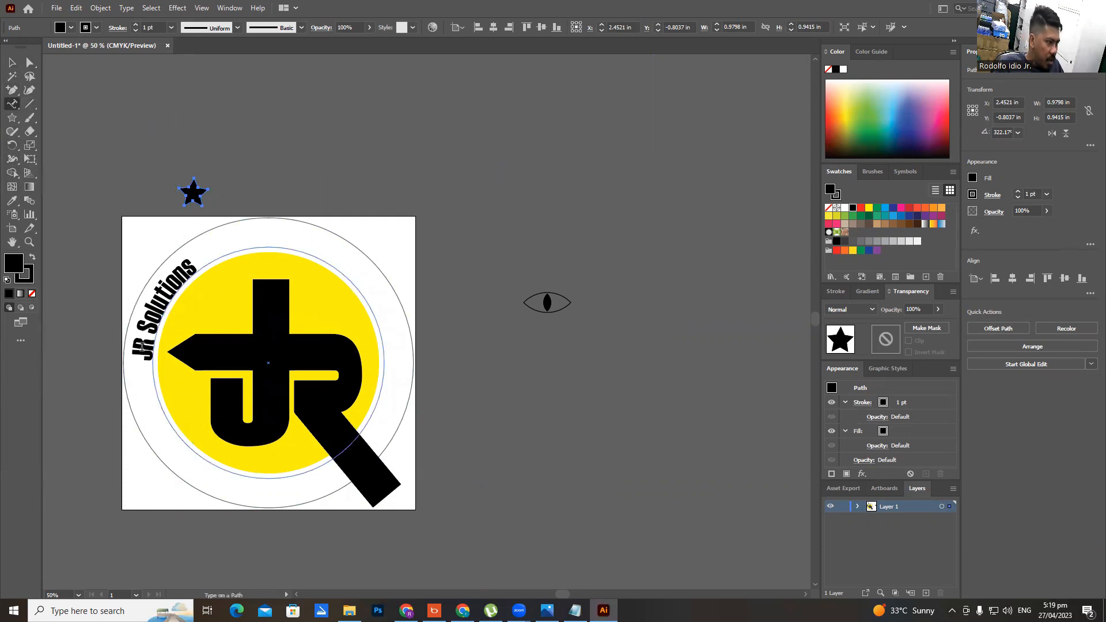
{"action": "left_click", "coordinate": [148, 358]}
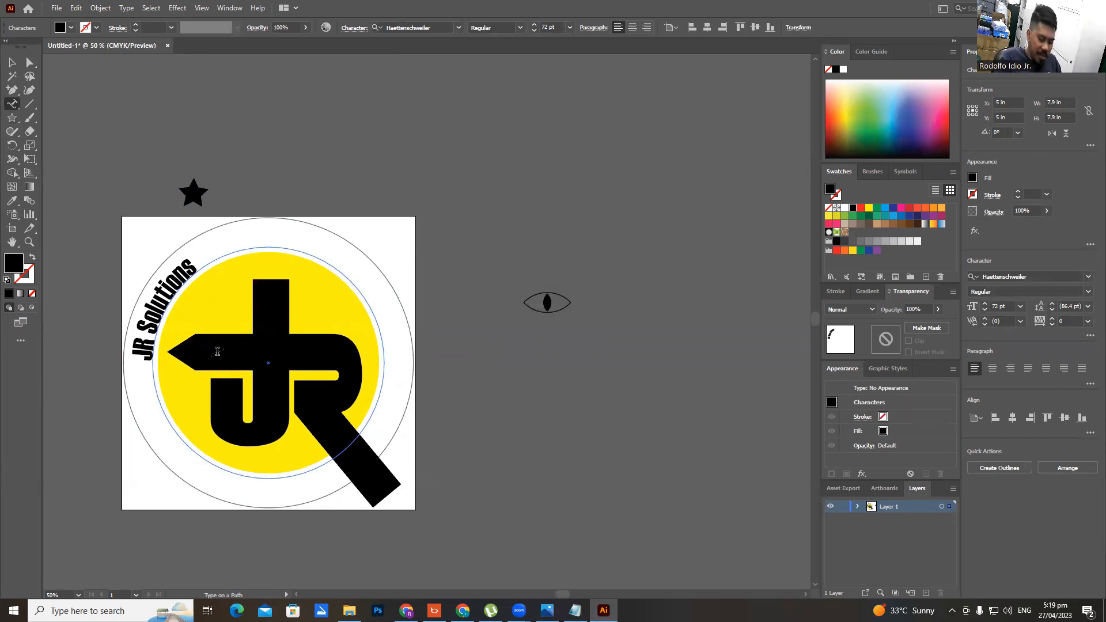
{"action": "type", "text": "Your"}
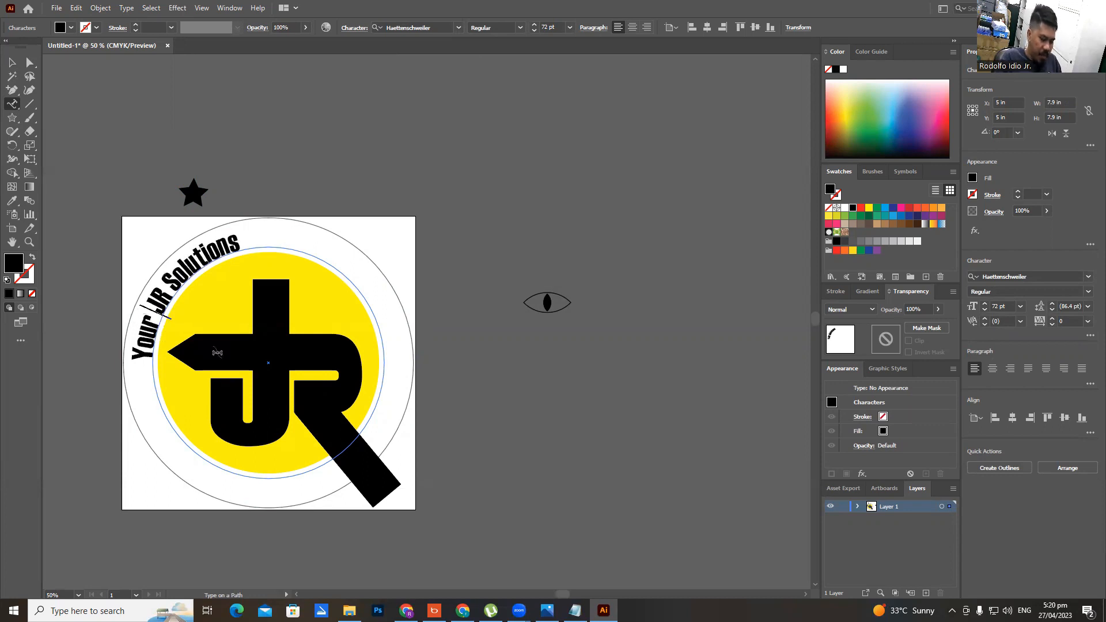
{"action": "type", "text": " Pro"}
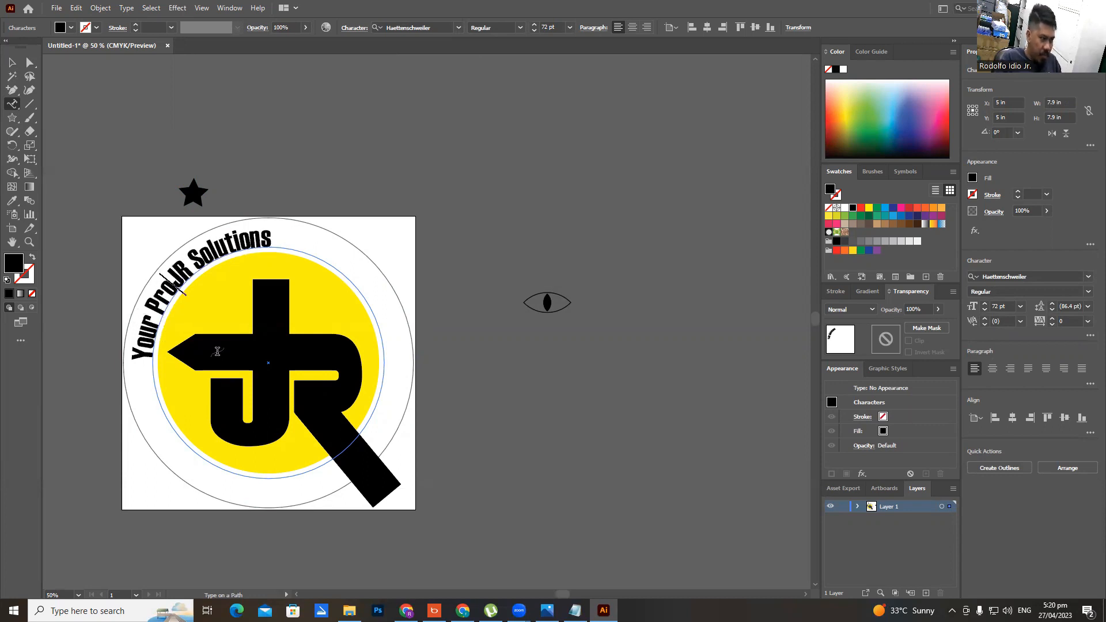
{"action": "type", "text": "blems our "}
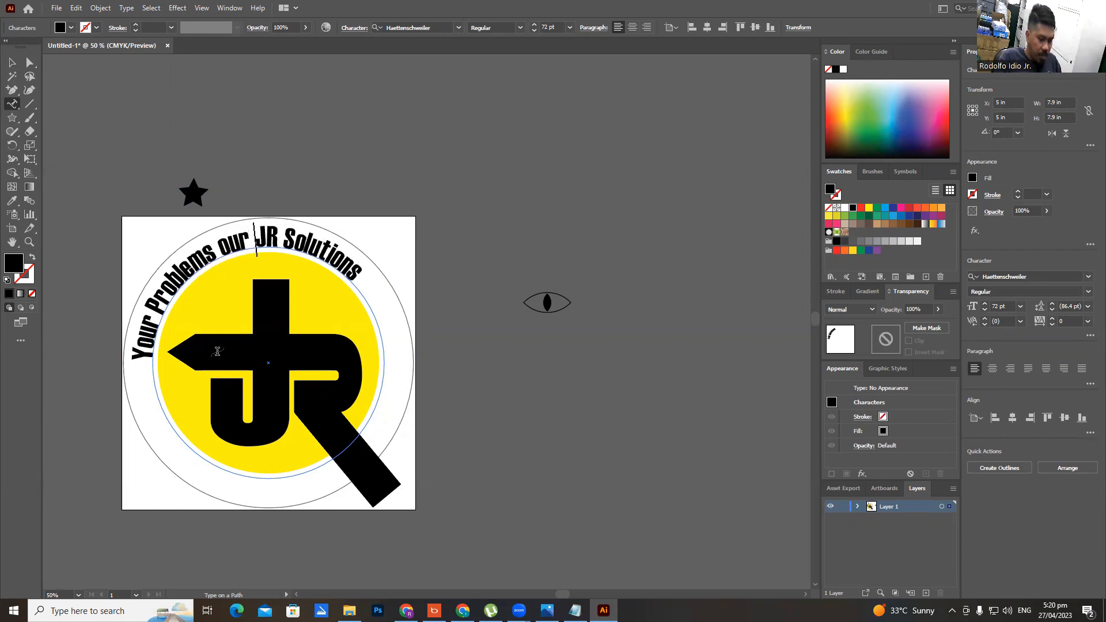
{"action": "type", "text": "Solut"}
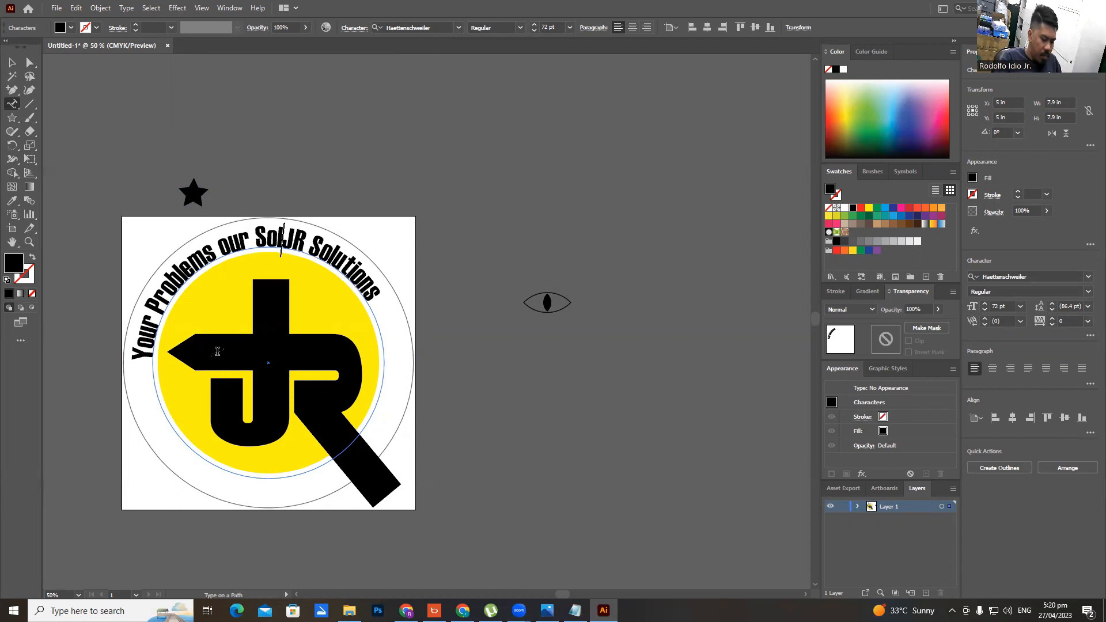
{"action": "type", "text": "ions"}
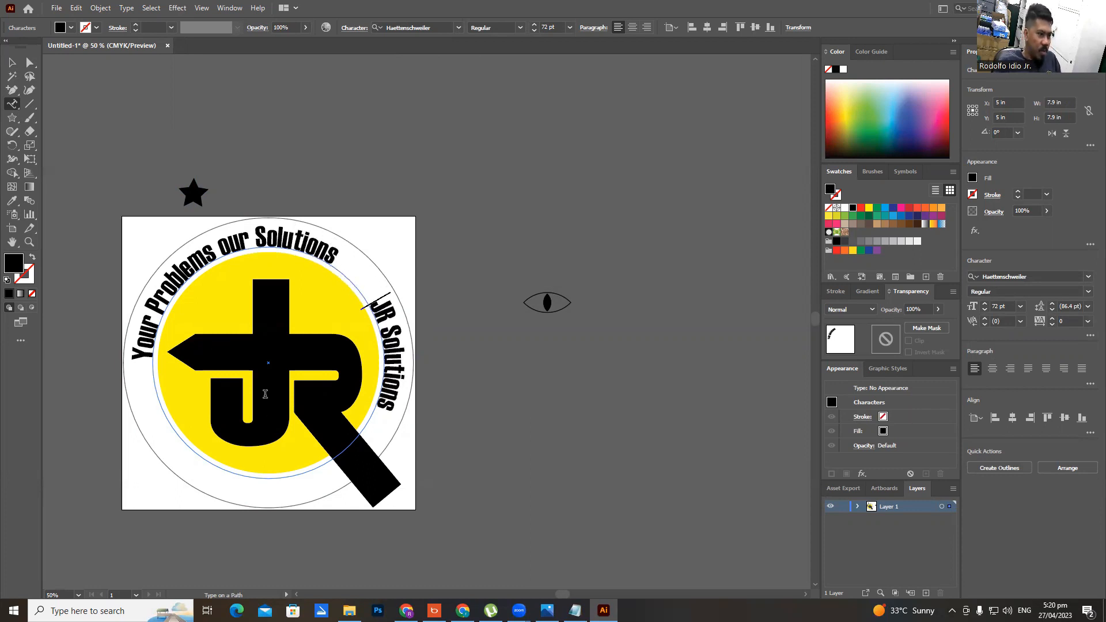
Widen the gap between the two phrases and rotate the circular text to about 115.6° so "JR Solutions" is centred at the top
{"action": "key", "text": "Escape"}
{"action": "left_click_drag", "start_coordinate": [386, 242], "coordinate": [160, 285]}
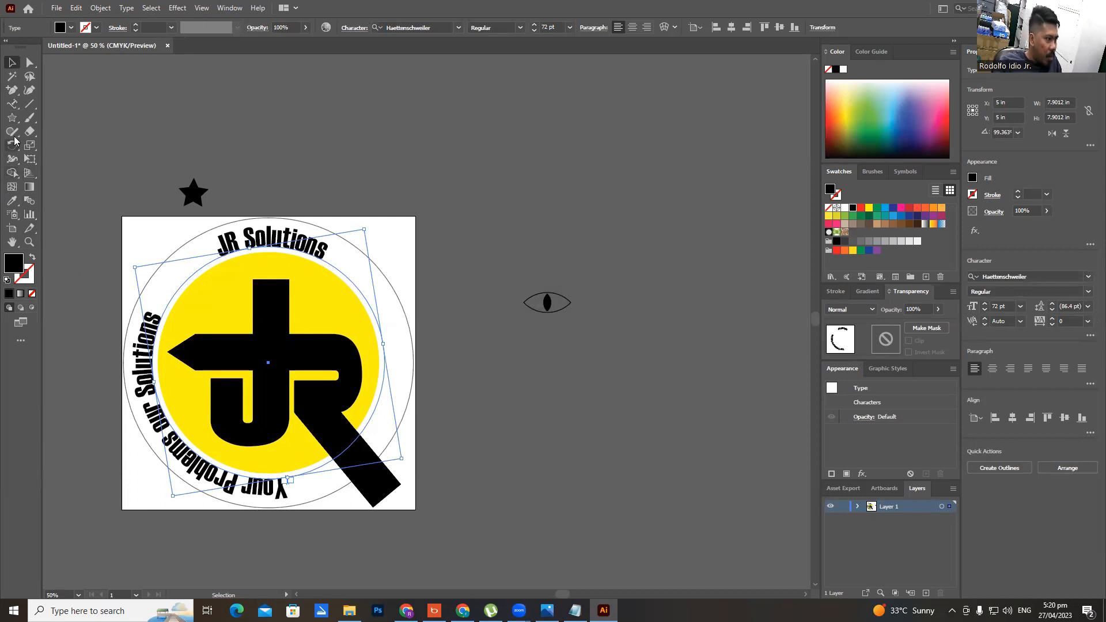
{"action": "left_click", "coordinate": [12, 104]}
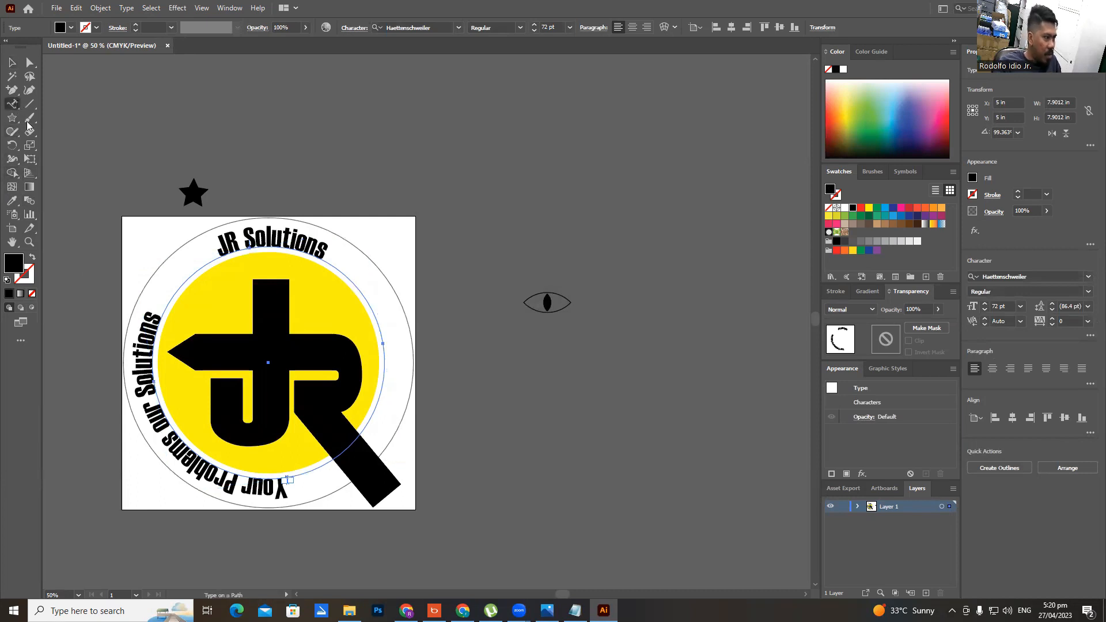
{"action": "left_click", "coordinate": [161, 307]}
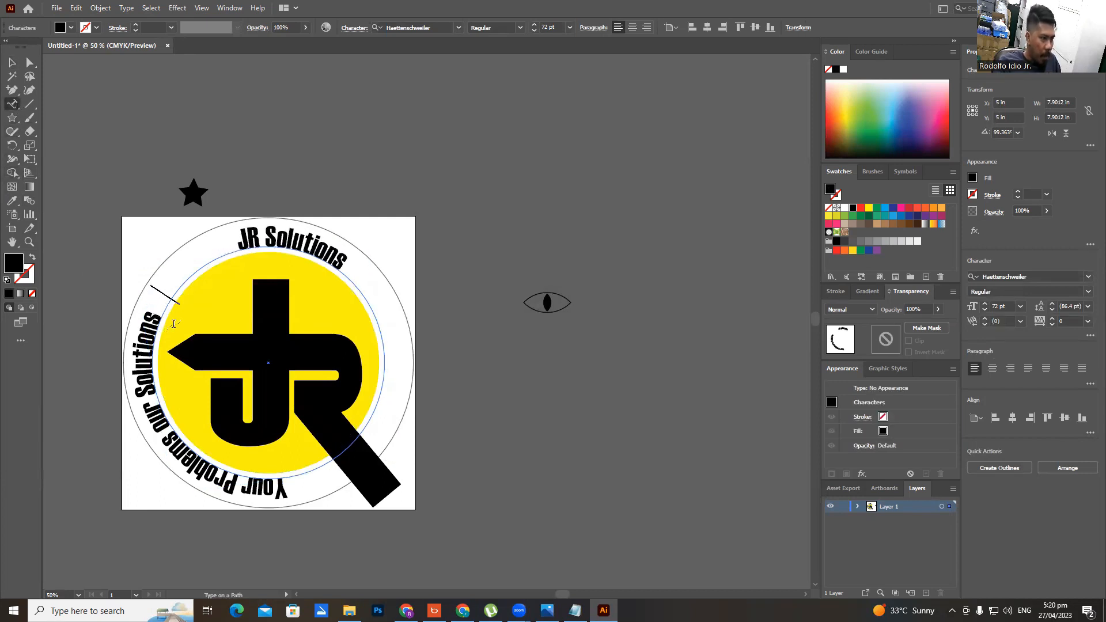
{"action": "left_click", "coordinate": [12, 63]}
{"action": "left_click_drag", "start_coordinate": [366, 223], "coordinate": [324, 203]}
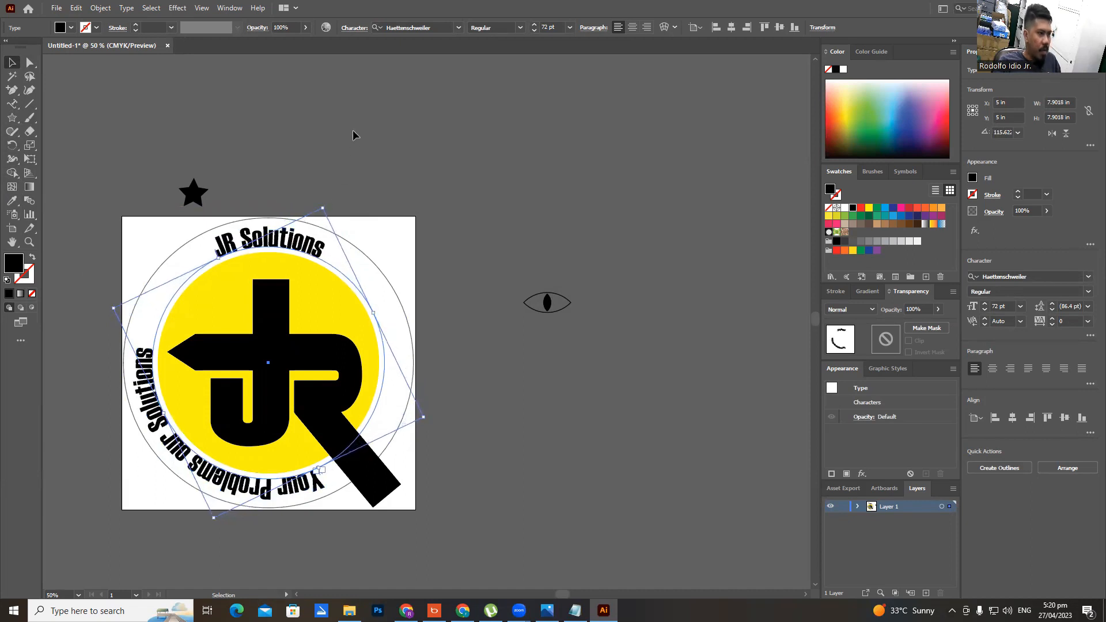
{"action": "left_click", "coordinate": [326, 146]}
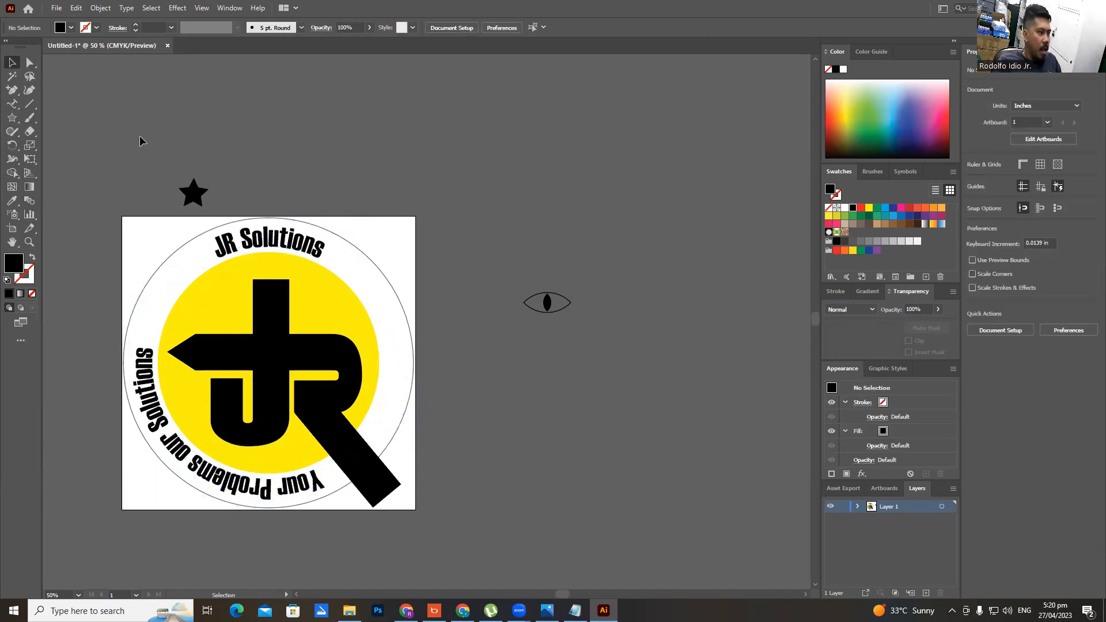
Move the star into the outer ring, just before the word "JR"
{"action": "scroll", "coordinate": [202, 239], "scroll_direction": "up", "scroll_amount": 1}
{"action": "left_click_drag", "start_coordinate": [195, 183], "coordinate": [193, 267]}
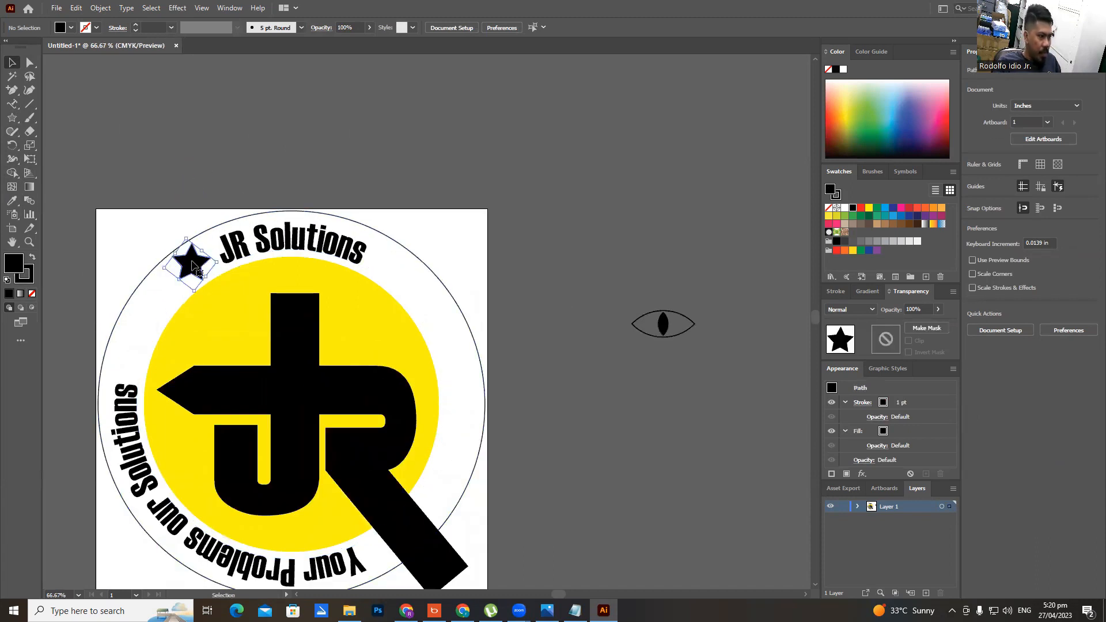
{"action": "left_click", "coordinate": [274, 151]}
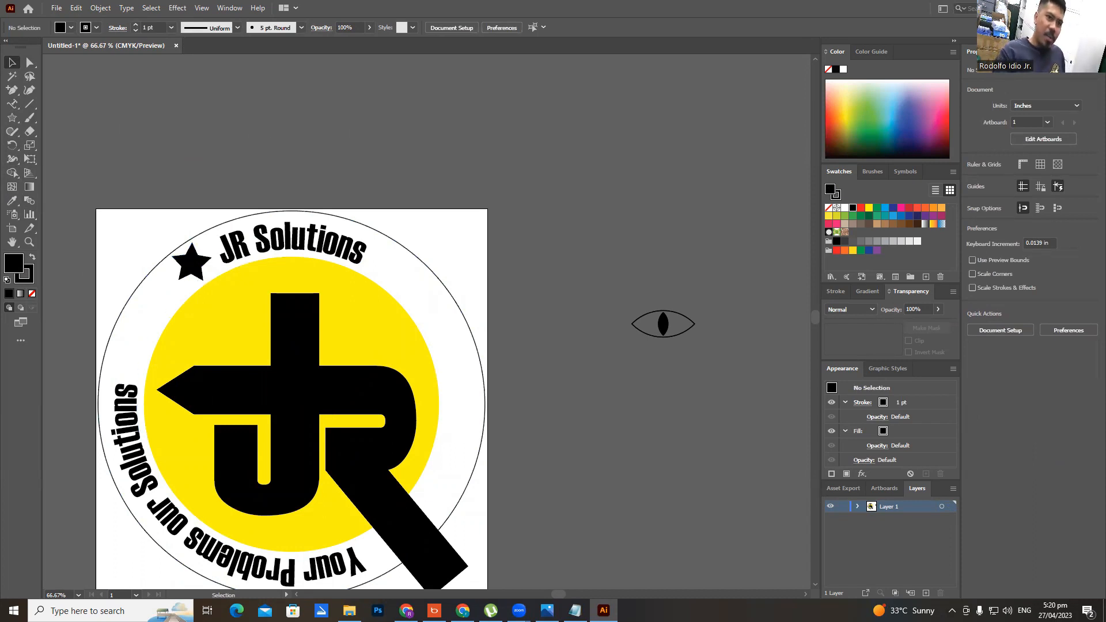
Compare the logo with the reference sketch and fill the 9.875 in outer circle with purple
{"action": "key", "text": "alt+Tab"}
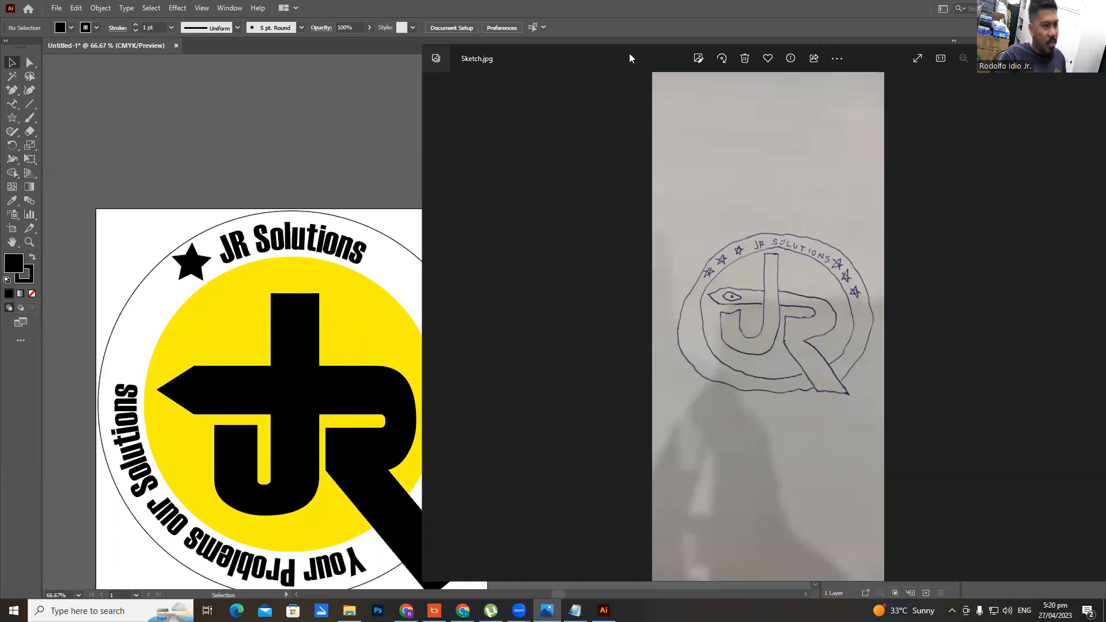
{"action": "key", "text": "alt+Tab"}
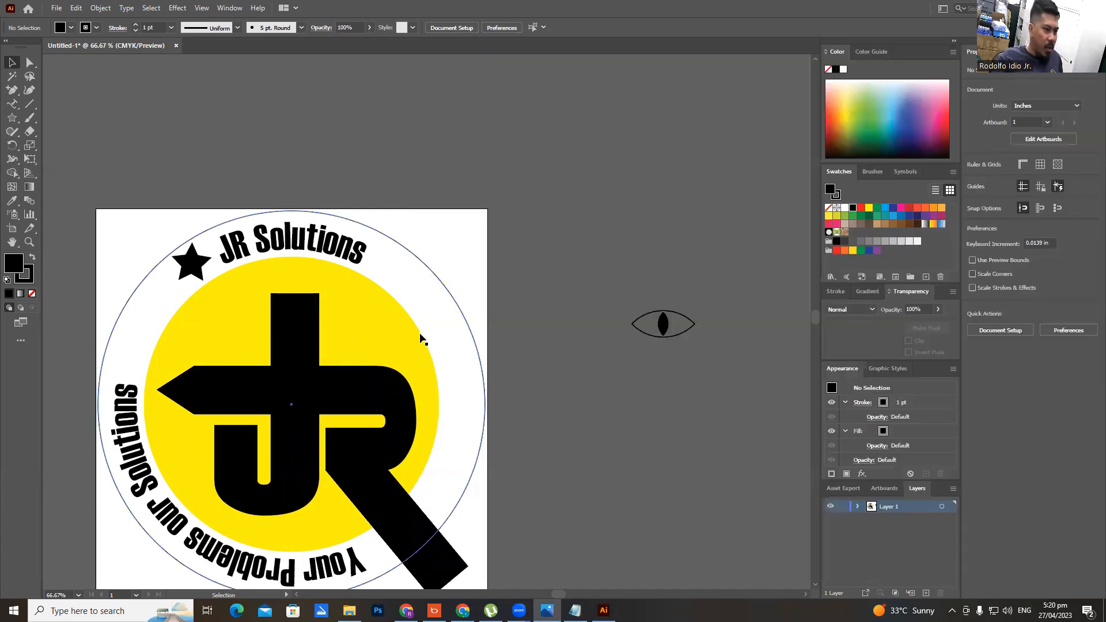
{"action": "left_click", "coordinate": [437, 279]}
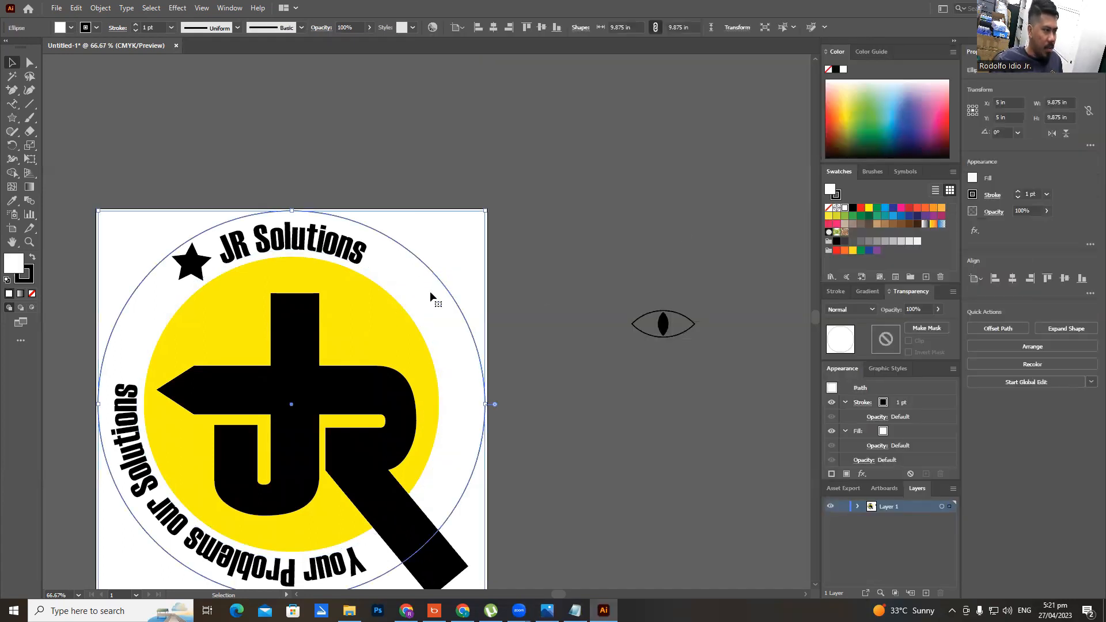
{"action": "left_click", "coordinate": [70, 28]}
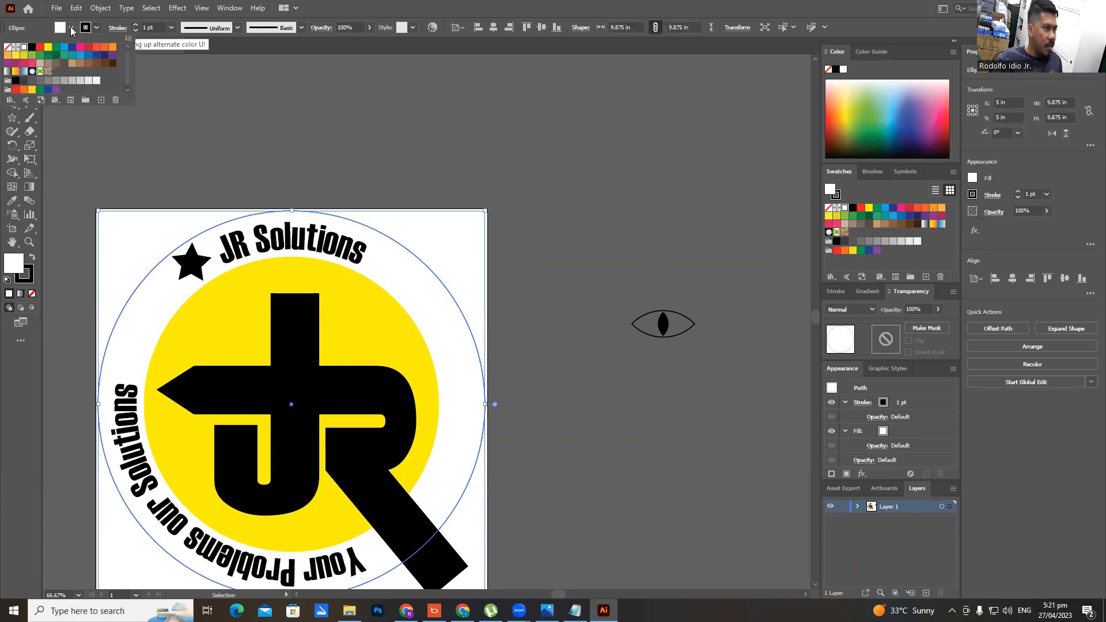
{"action": "left_click", "coordinate": [8, 64]}
{"action": "left_click", "coordinate": [319, 102]}
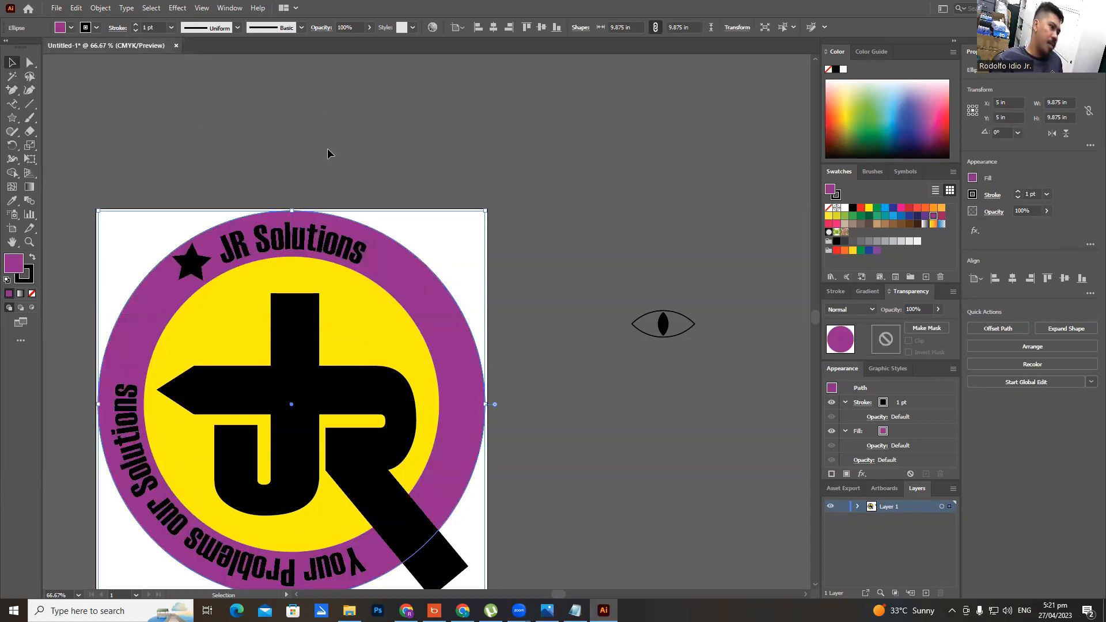
Fill the words "JR Solutions" in the circular text with yellow
{"action": "left_click", "coordinate": [301, 253]}
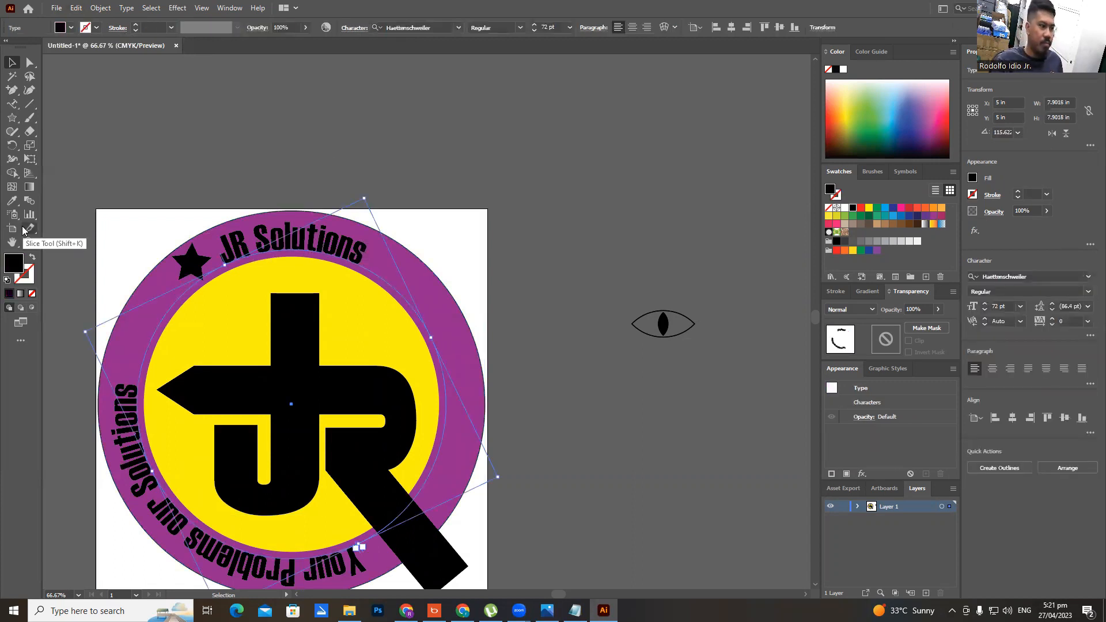
{"action": "left_click", "coordinate": [15, 108]}
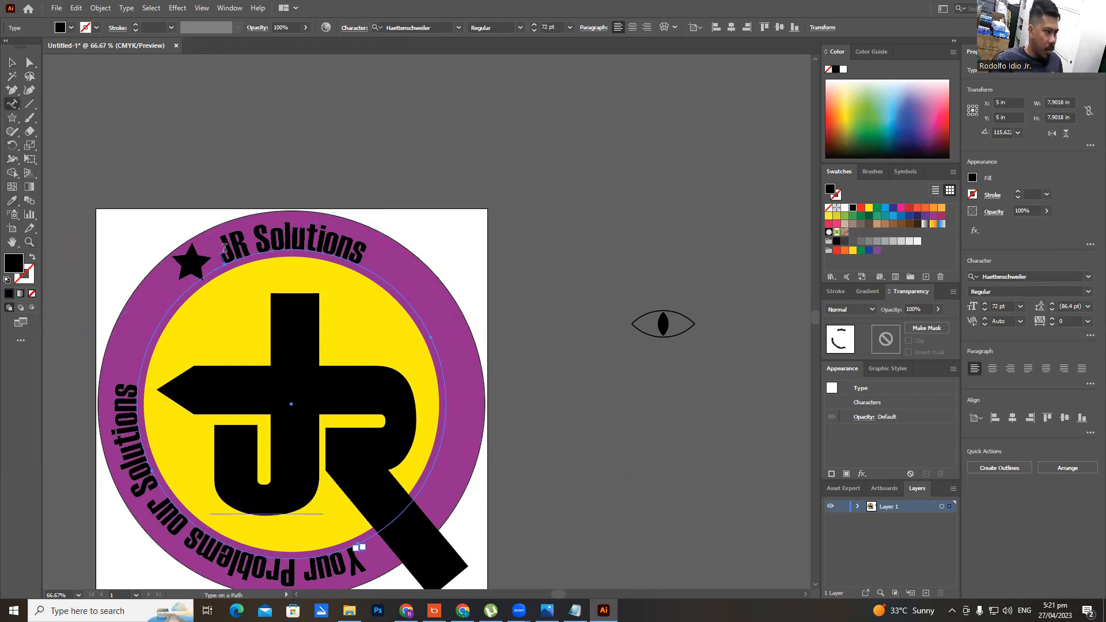
{"action": "left_click", "coordinate": [224, 256]}
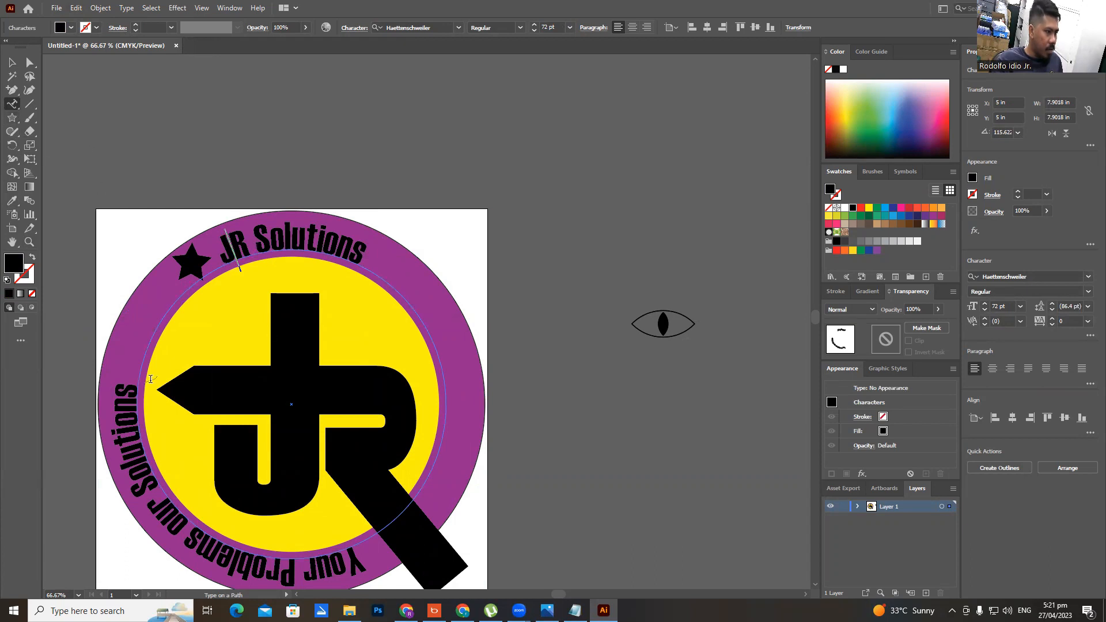
{"action": "key", "text": "shift+Right"}
{"action": "key", "text": "shift+Right"}
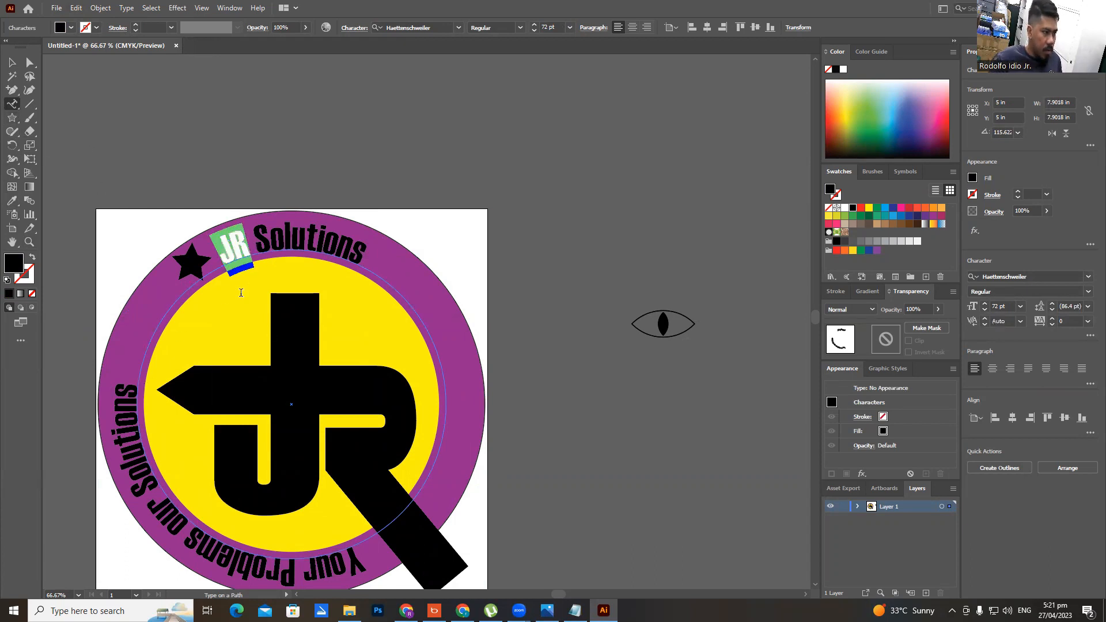
{"action": "key", "text": "shift+Right"}
{"action": "key", "text": "shift+Right"}
{"action": "key", "text": "shift+Right"}
{"action": "key", "text": "shift+Right"}
{"action": "key", "text": "shift+Right"}
{"action": "key", "text": "shift+Right"}
{"action": "key", "text": "shift+Right"}
{"action": "key", "text": "shift+Right"}
{"action": "key", "text": "shift+Right"}
{"action": "key", "text": "shift+Right"}
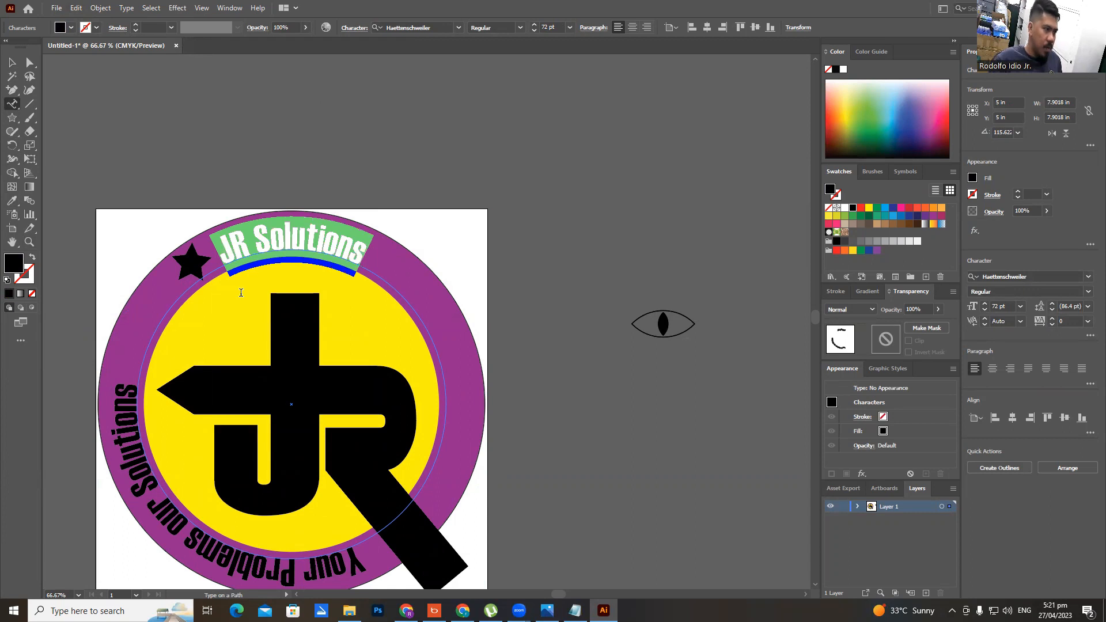
{"action": "left_click", "coordinate": [71, 28]}
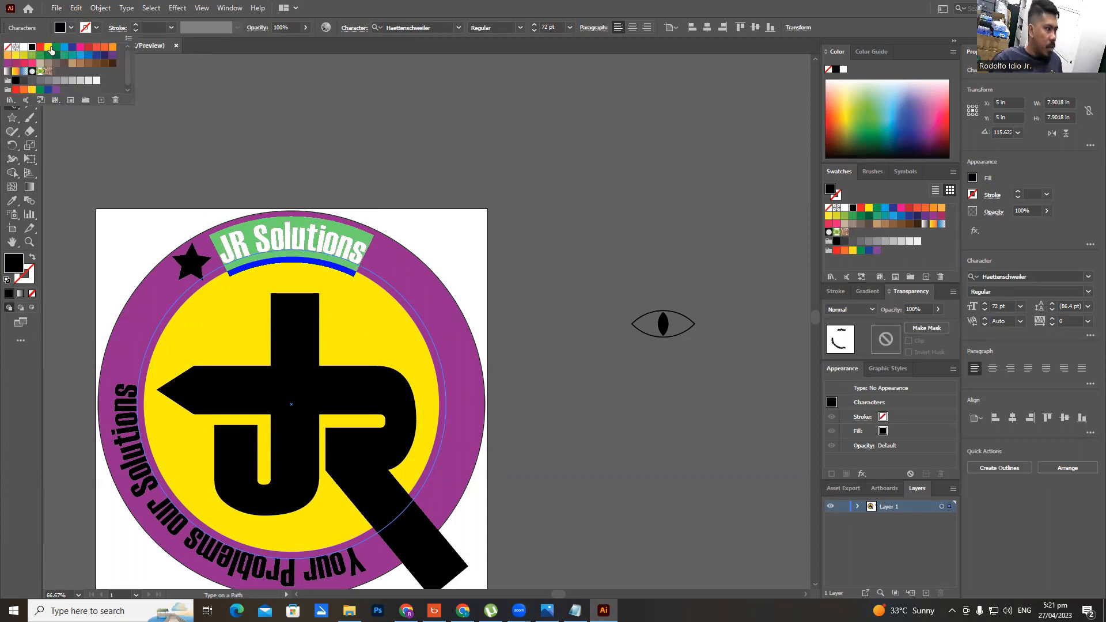
{"action": "left_click", "coordinate": [49, 48]}
{"action": "key", "text": "Escape"}
{"action": "key", "text": "Escape"}
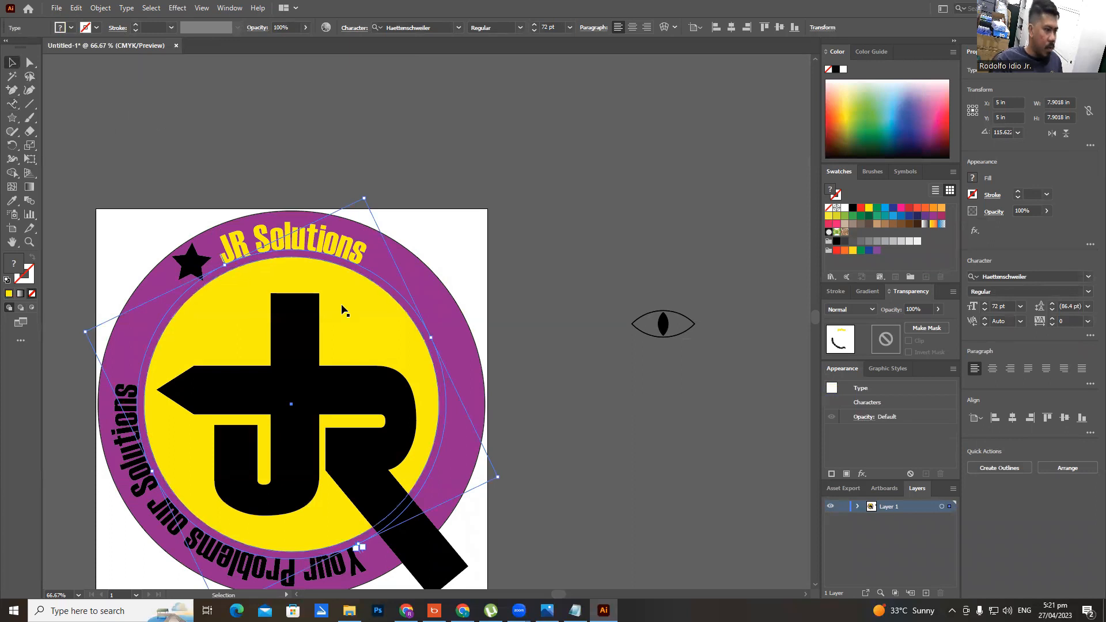
Remove the star's stroke and fill the star with yellow
{"action": "left_click", "coordinate": [196, 266]}
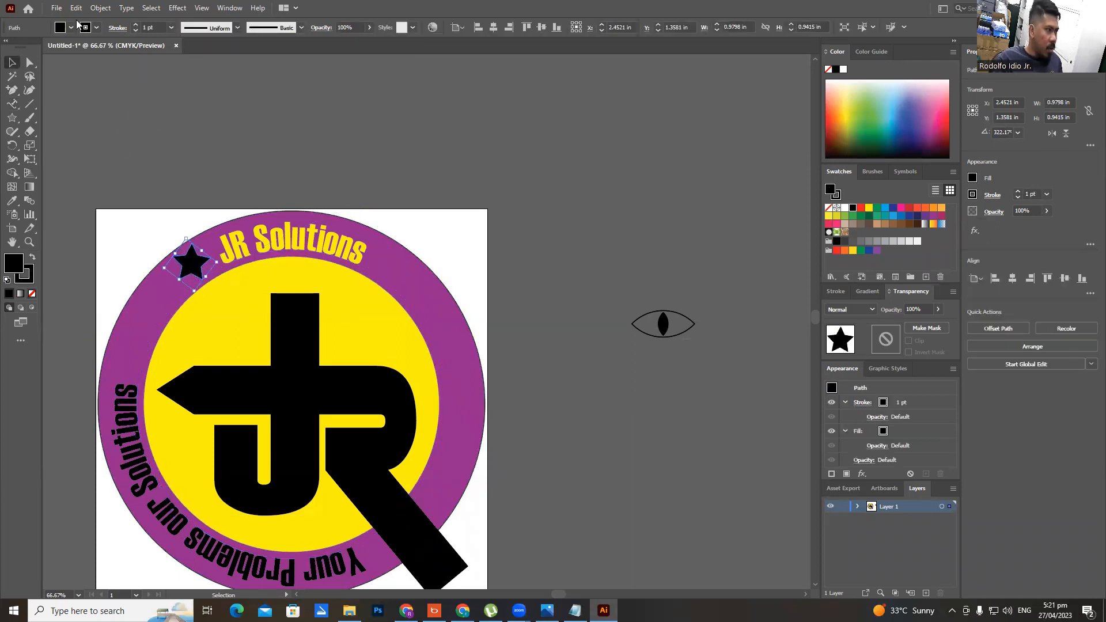
{"action": "left_click", "coordinate": [96, 29]}
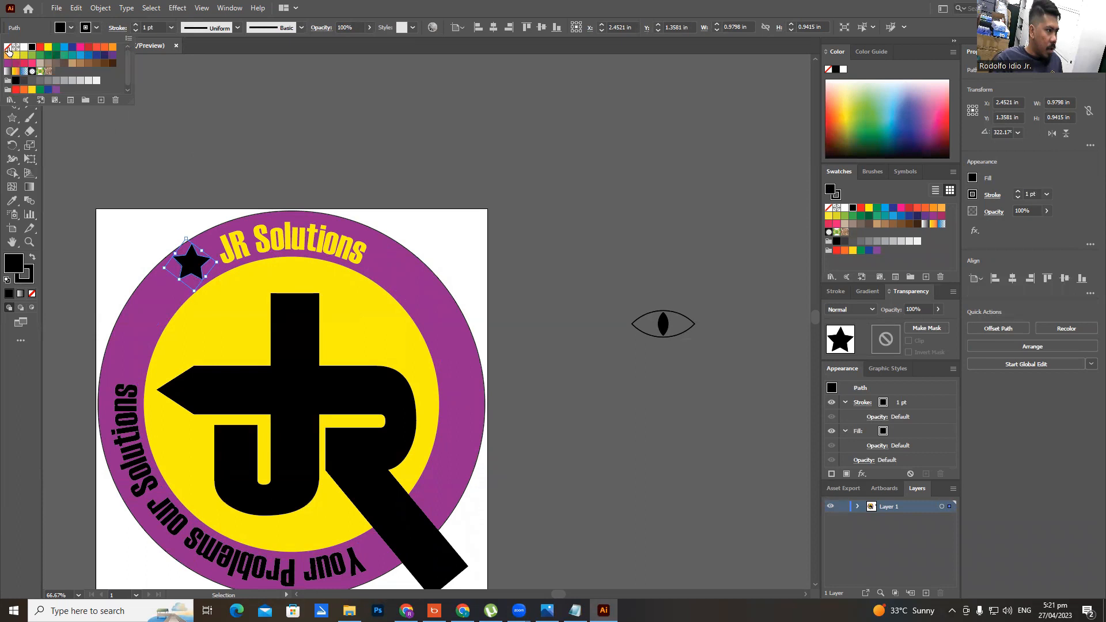
{"action": "left_click", "coordinate": [8, 47]}
{"action": "left_click", "coordinate": [71, 29]}
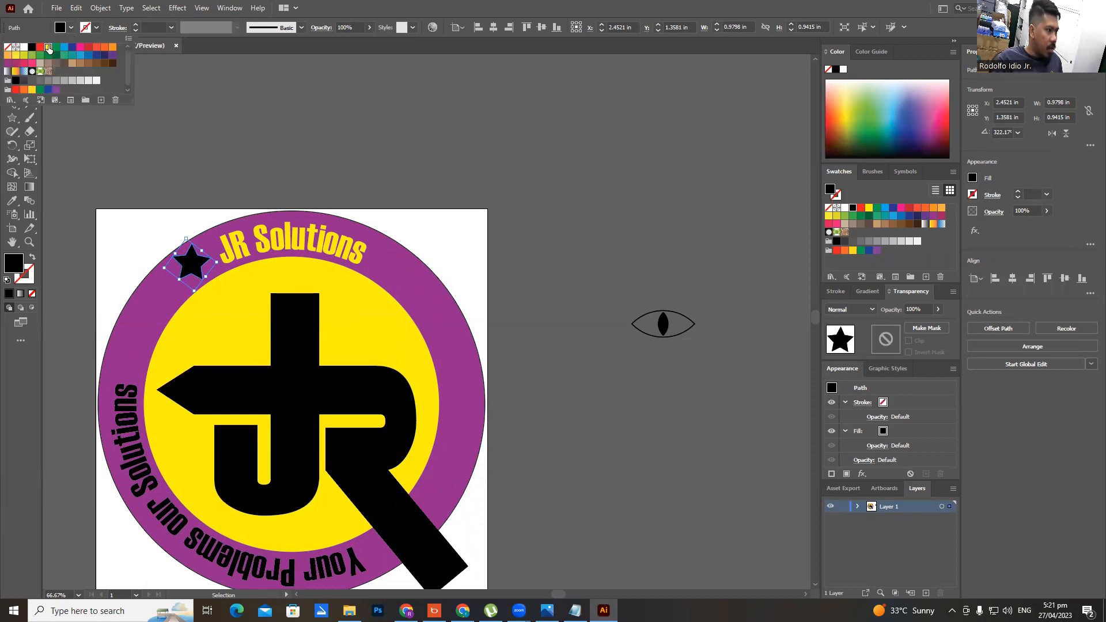
{"action": "left_click", "coordinate": [48, 48]}
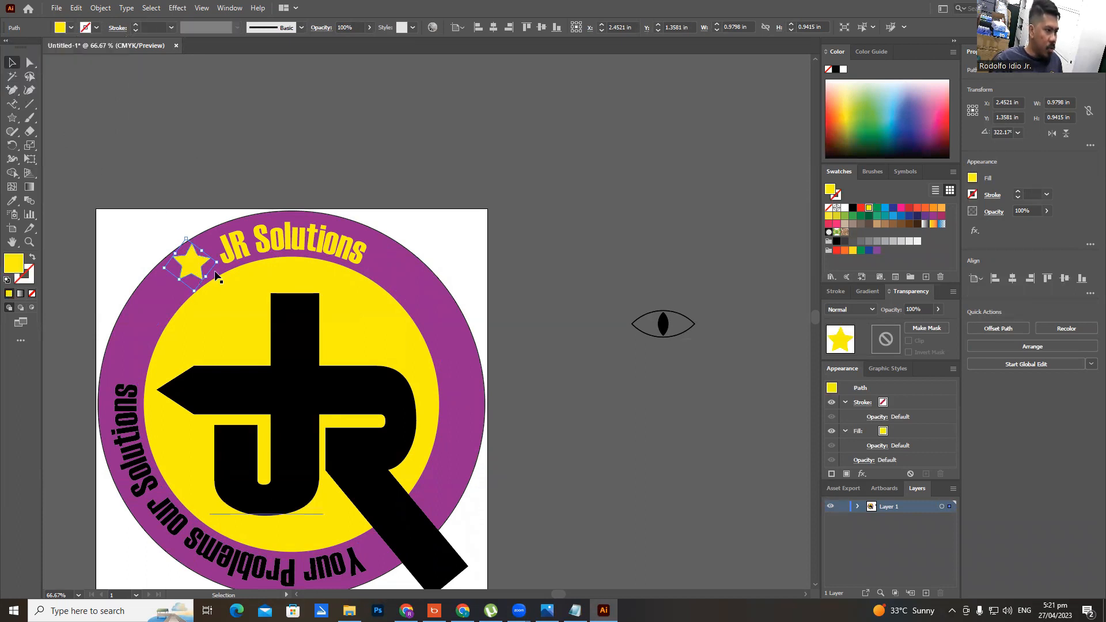
Copy the yellow star around the outer ring so three stars stand on each side of "JR Solutions"
{"action": "left_click_drag", "start_coordinate": [188, 264], "coordinate": [387, 262]}
{"action": "left_click_drag", "start_coordinate": [387, 262], "coordinate": [444, 325]}
{"action": "left_click", "coordinate": [570, 261]}
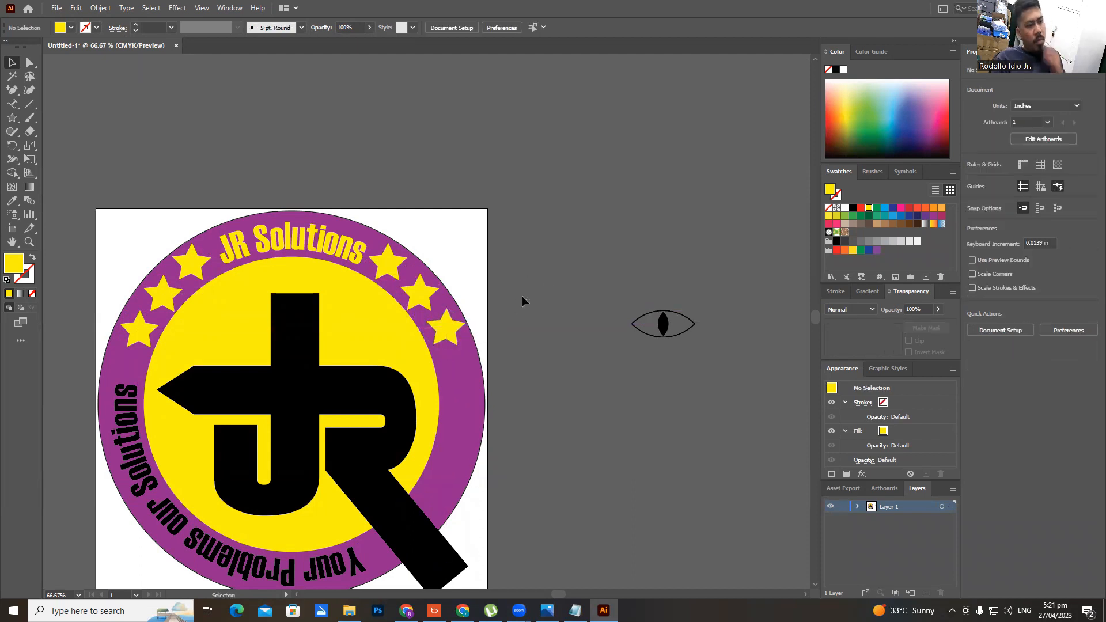
Fill the words "Your Problems our Solutions" in the circular text with white
{"action": "scroll", "coordinate": [354, 410], "scroll_direction": "down", "scroll_amount": 1}
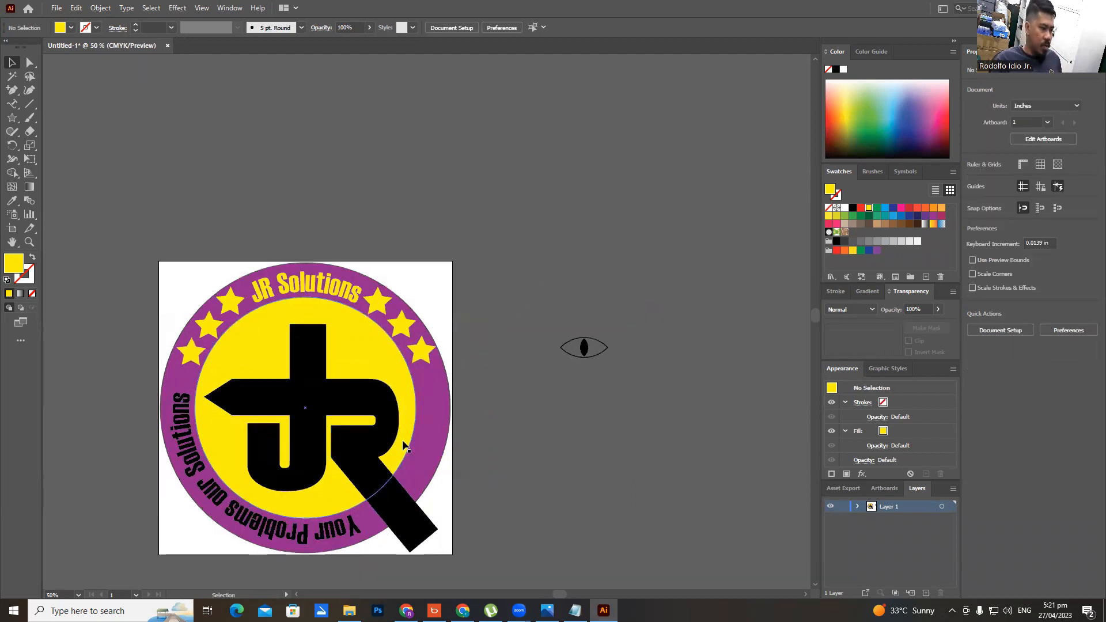
{"action": "left_click", "coordinate": [13, 106]}
{"action": "left_click", "coordinate": [350, 526]}
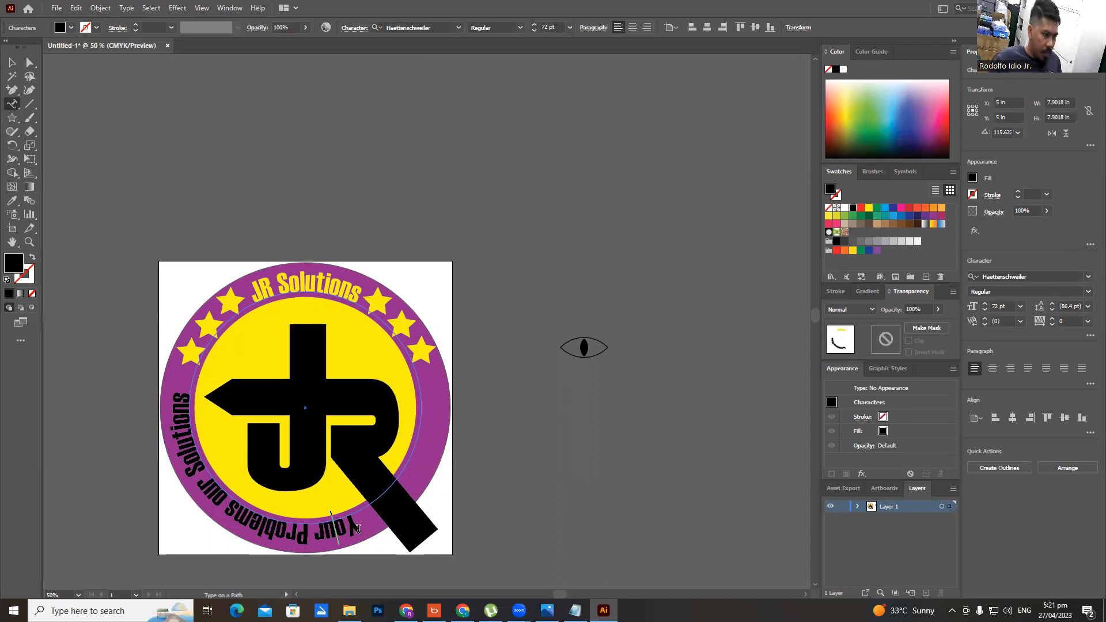
{"action": "key", "text": "shift+Left"}
{"action": "key", "text": "shift+Right"}
{"action": "key", "text": "shift+Right"}
{"action": "key", "text": "shift+Right"}
{"action": "key", "text": "shift+Right"}
{"action": "key", "text": "shift+Right"}
{"action": "key", "text": "shift+Right"}
{"action": "key", "text": "shift+Right"}
{"action": "key", "text": "shift+Right"}
{"action": "key", "text": "shift+Right"}
{"action": "key", "text": "shift+Right"}
{"action": "key", "text": "shift+Right"}
{"action": "key", "text": "shift+Right"}
{"action": "key", "text": "shift+Right"}
{"action": "key", "text": "shift+Right"}
{"action": "key", "text": "shift+Right"}
{"action": "key", "text": "shift+Right"}
{"action": "key", "text": "shift+Right"}
{"action": "key", "text": "shift+Right"}
{"action": "key", "text": "shift+Right"}
{"action": "key", "text": "shift+Right"}
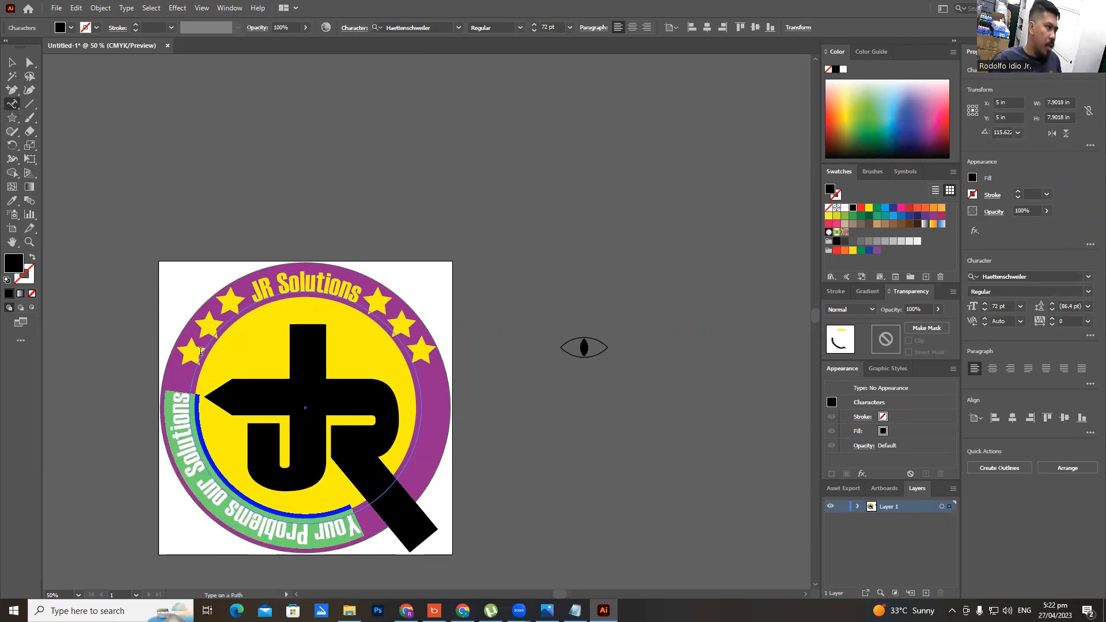
{"action": "left_click", "coordinate": [71, 28]}
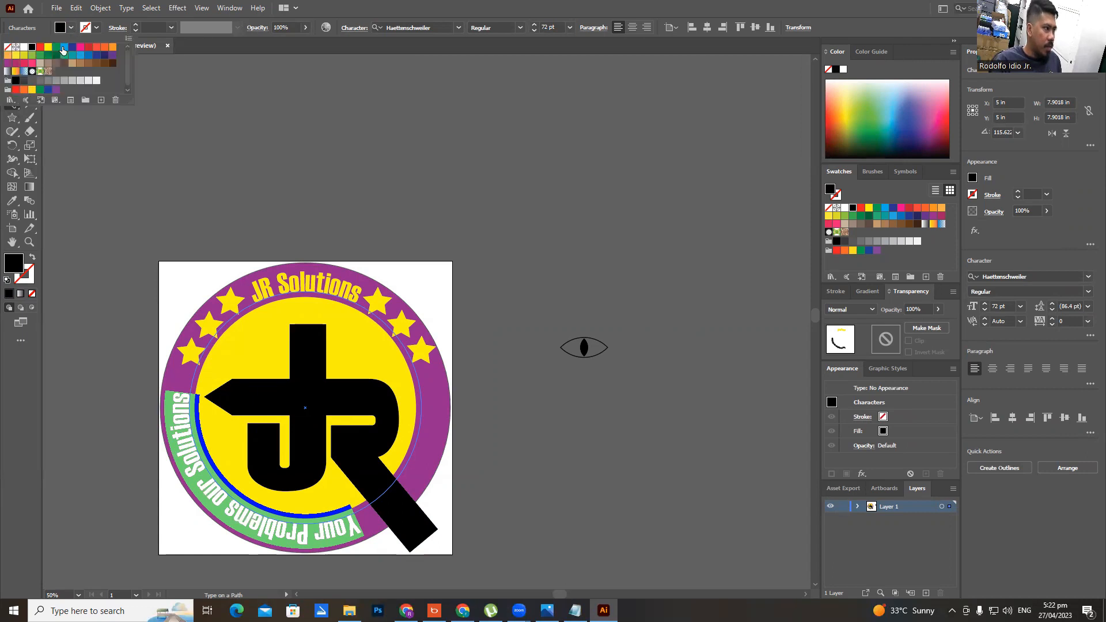
{"action": "left_click", "coordinate": [26, 47]}
{"action": "key", "text": "Escape"}
{"action": "key", "text": "Escape"}
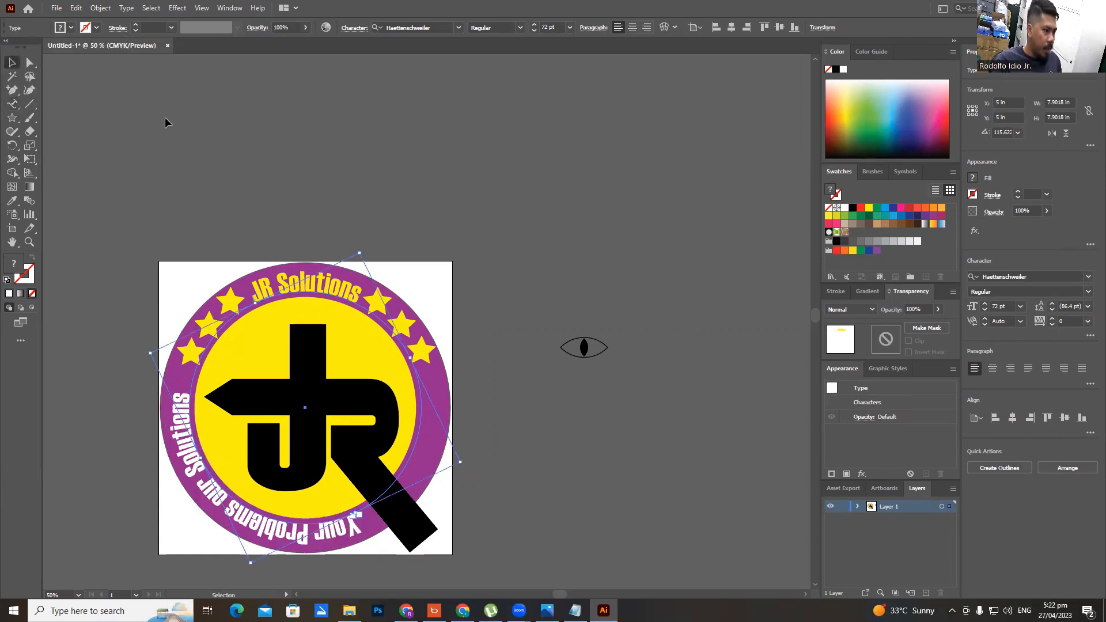
{"action": "left_click", "coordinate": [168, 119]}
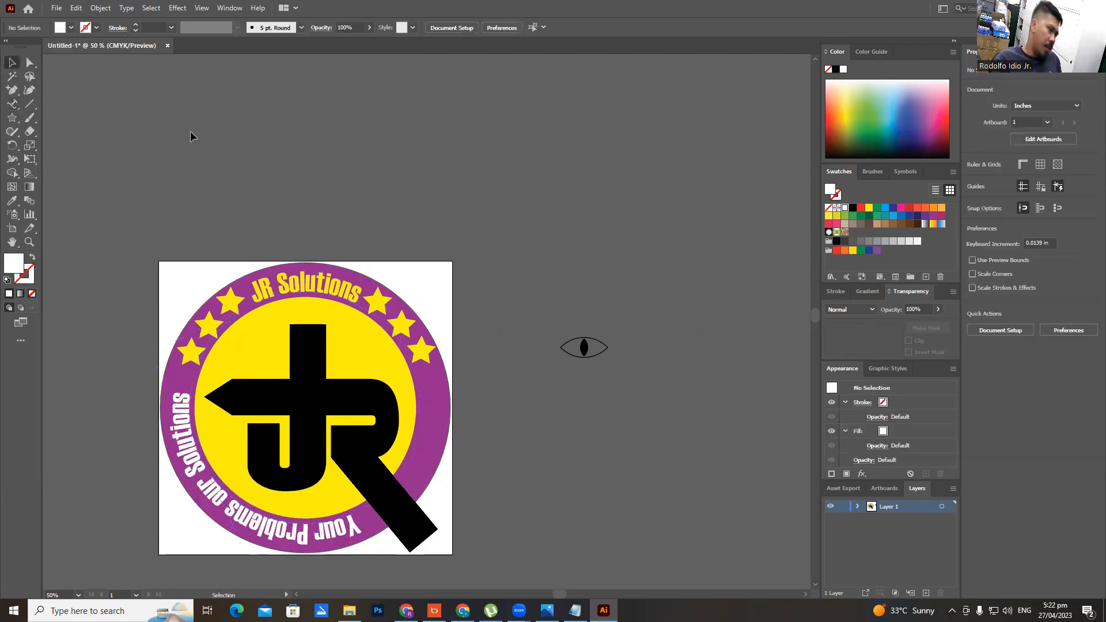
Fill the large letter J of the monogram with white
{"action": "left_click", "coordinate": [315, 356]}
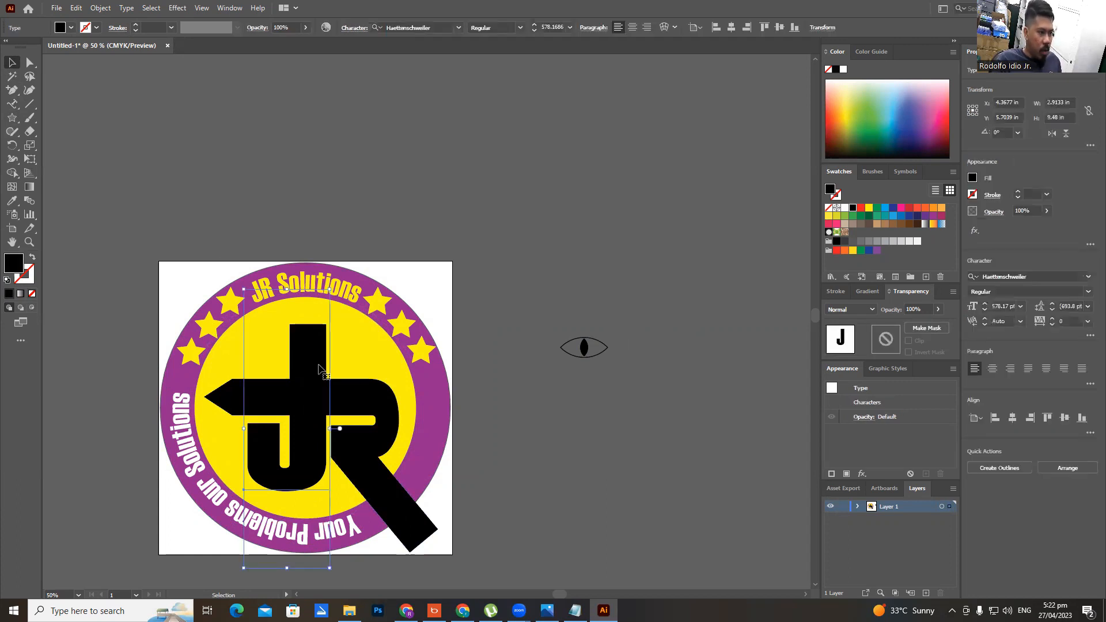
{"action": "left_click", "coordinate": [71, 28]}
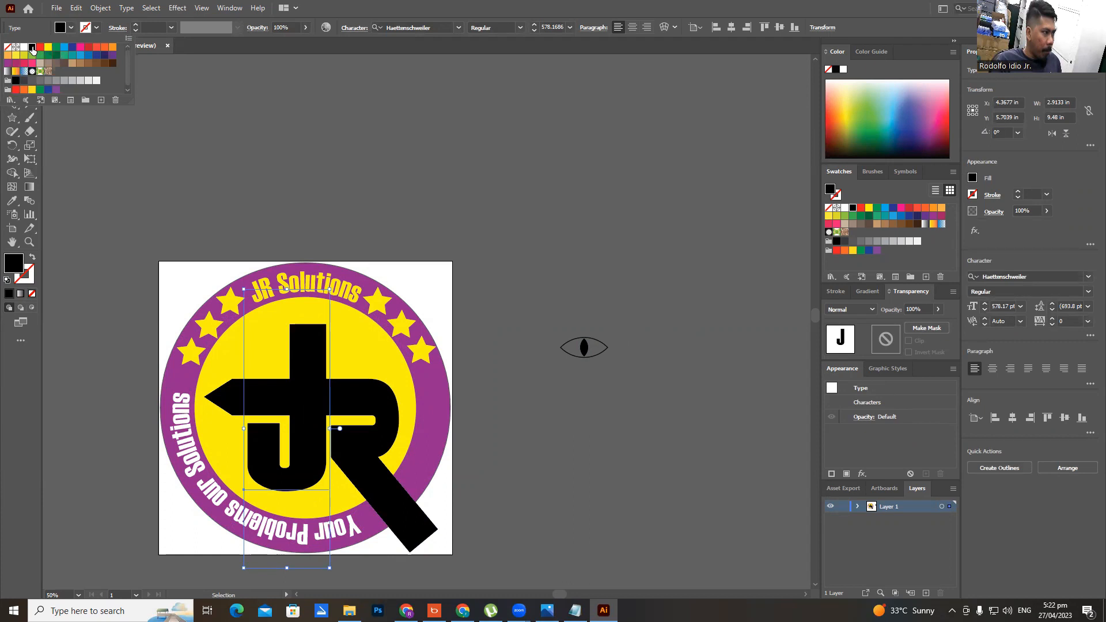
{"action": "left_click", "coordinate": [24, 46]}
{"action": "left_click", "coordinate": [383, 410]}
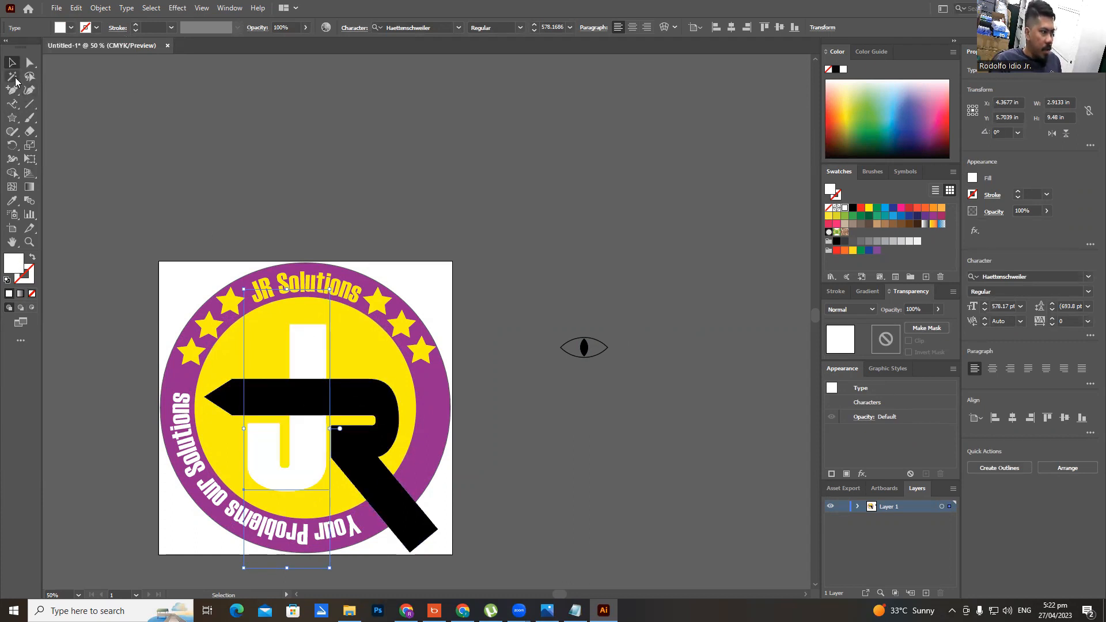
Convert the letter J to outlines and give it a black stroke
{"action": "right_click", "coordinate": [312, 347]}
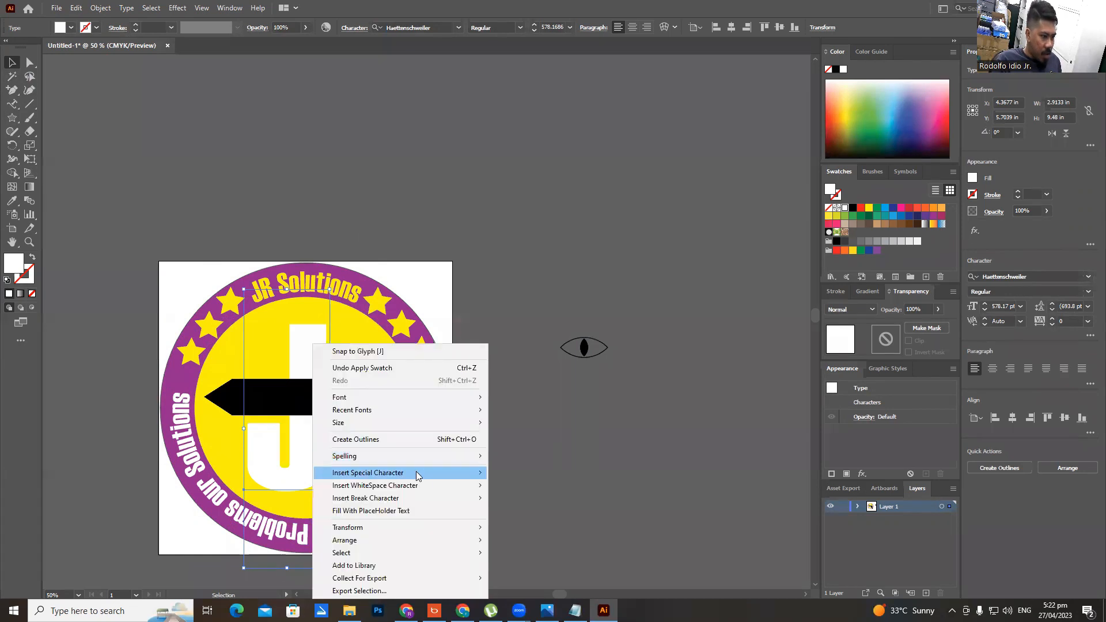
{"action": "left_click", "coordinate": [394, 441]}
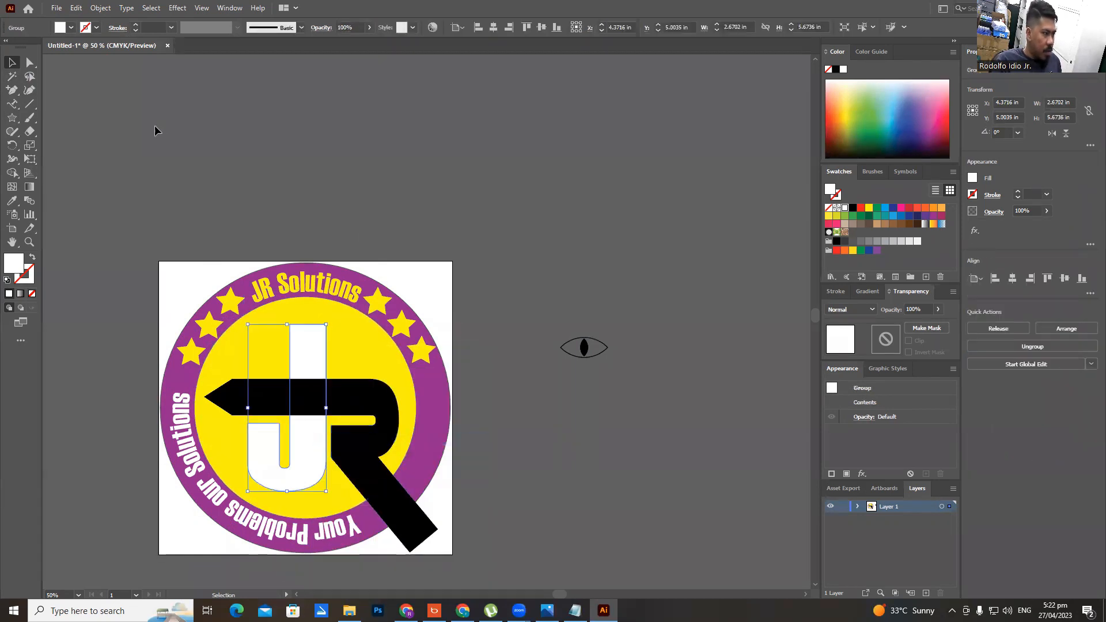
{"action": "left_click", "coordinate": [92, 33]}
{"action": "left_click", "coordinate": [31, 47]}
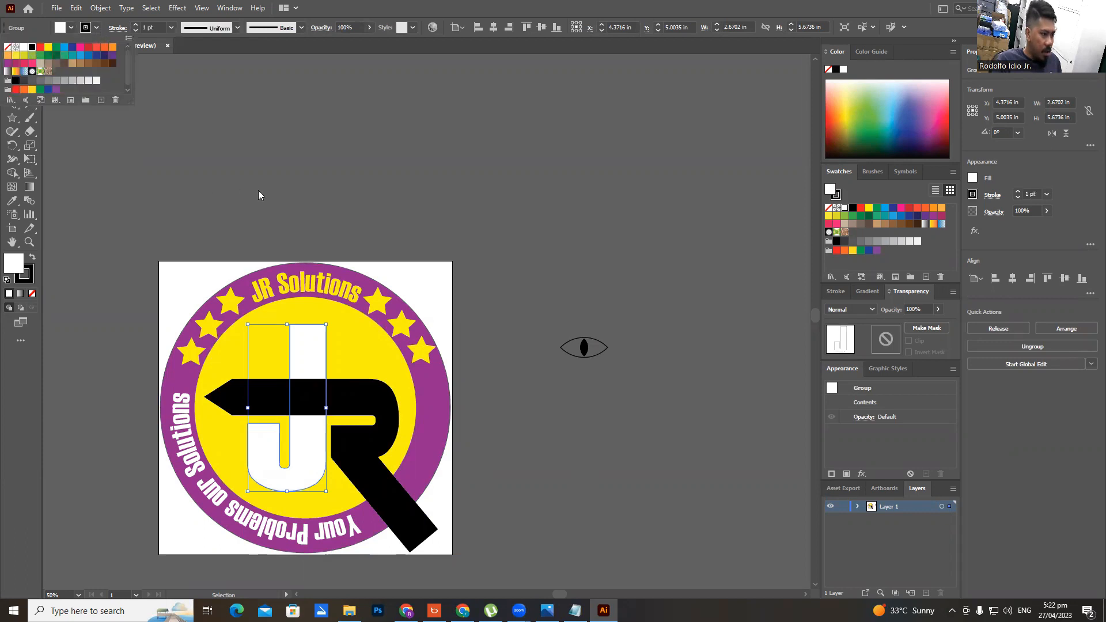
Fill the snake-like R of the monogram with white and give it a black stroke
{"action": "left_click", "coordinate": [371, 400]}
{"action": "left_click", "coordinate": [60, 29]}
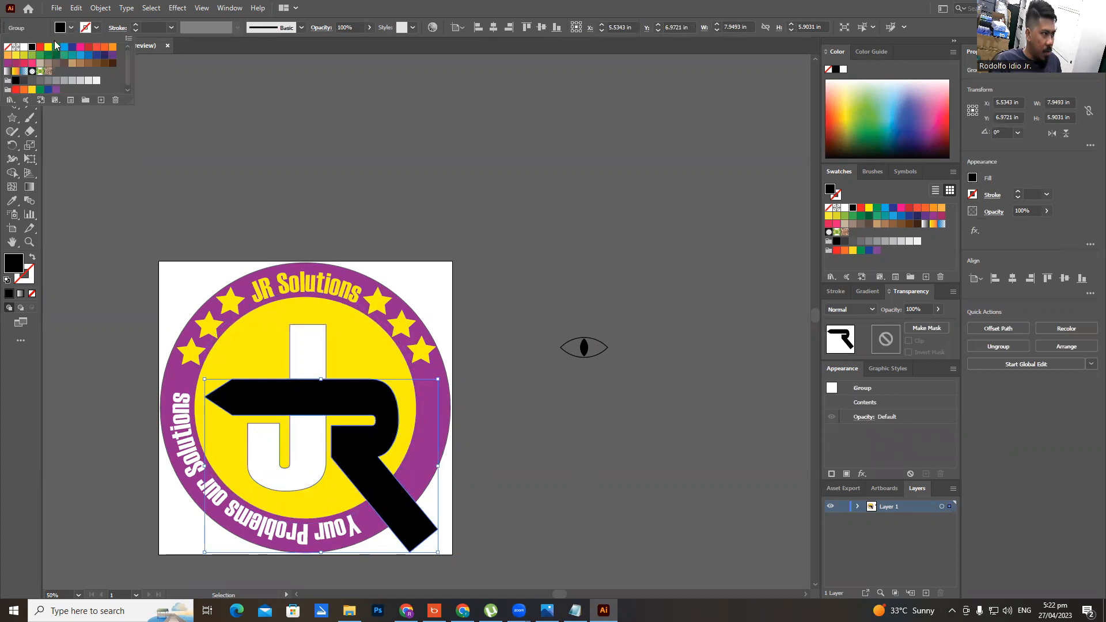
{"action": "left_click", "coordinate": [24, 48]}
{"action": "left_click", "coordinate": [97, 27]}
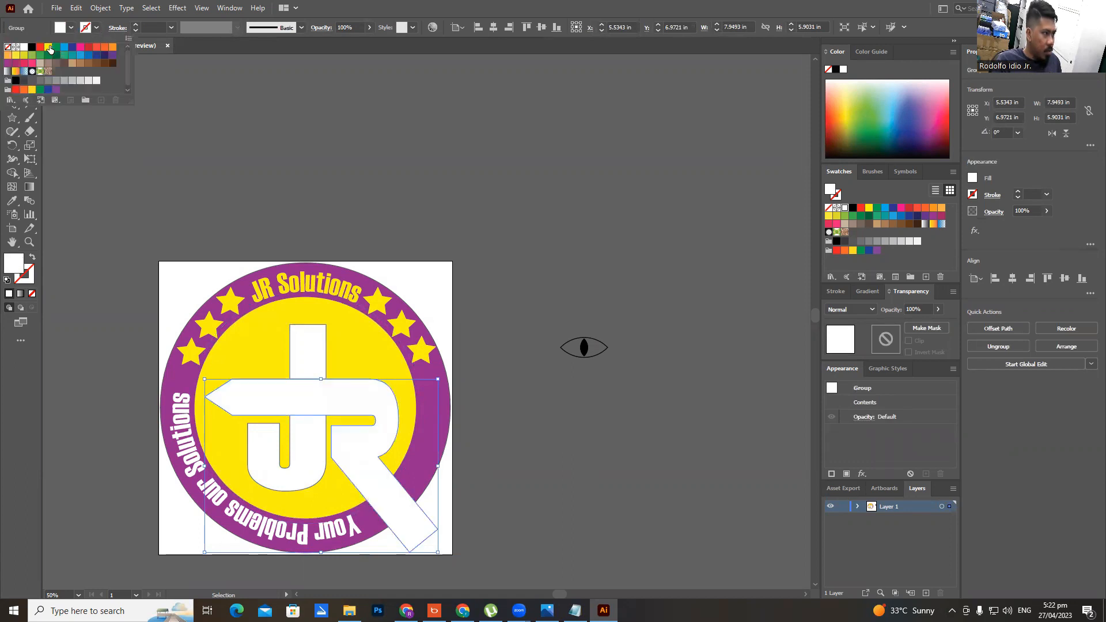
{"action": "left_click", "coordinate": [32, 47]}
{"action": "left_click", "coordinate": [471, 252]}
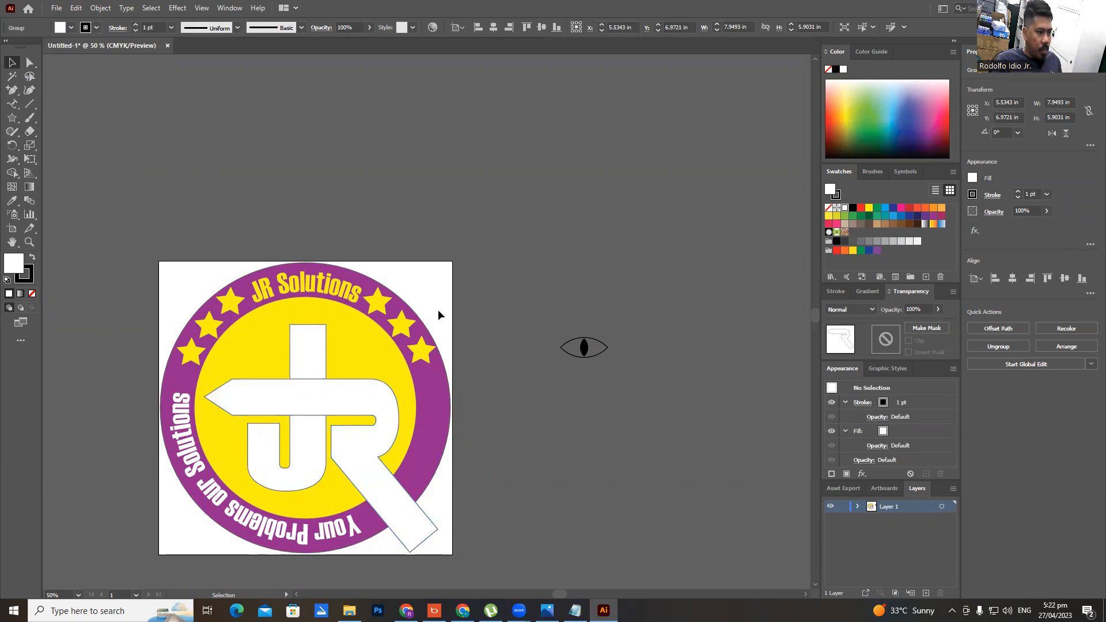
Bring the letter J in front of the R's horizontal arm
{"action": "left_click", "coordinate": [321, 352]}
{"action": "left_click", "coordinate": [572, 175]}
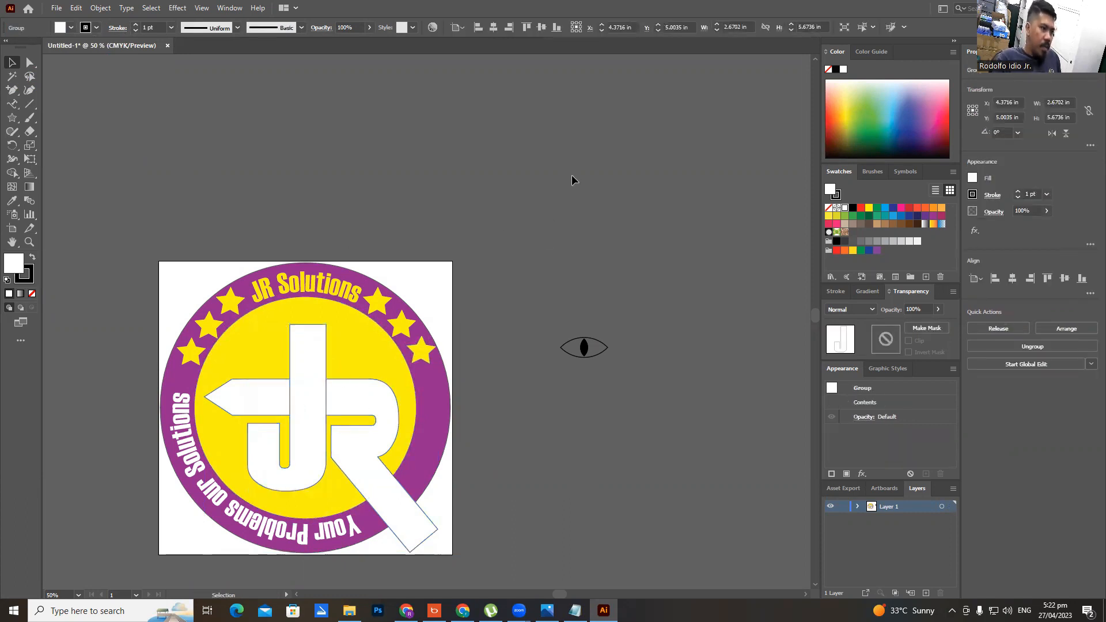
Move the eye onto the pointed head of the R, just before the J's stem
{"action": "left_click", "coordinate": [587, 346]}
{"action": "left_click_drag", "start_coordinate": [586, 347], "coordinate": [266, 397]}
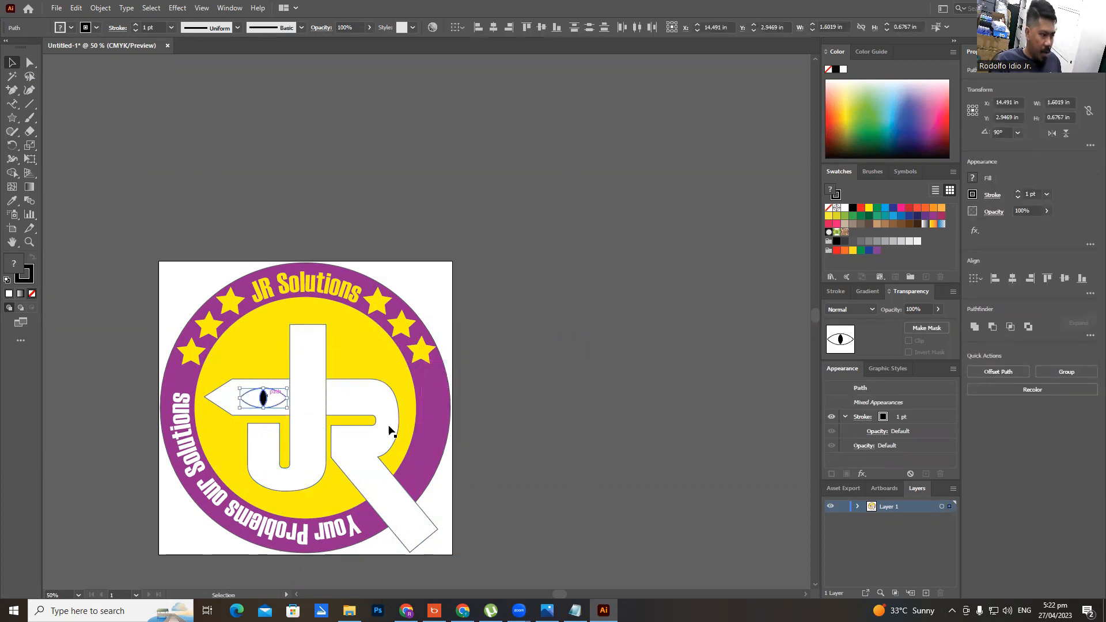
{"action": "left_click", "coordinate": [626, 394]}
Review the whole logo and check the logo assignment instructions in the Notepad file
{"action": "scroll", "coordinate": [573, 474], "scroll_direction": "down", "scroll_amount": 1}
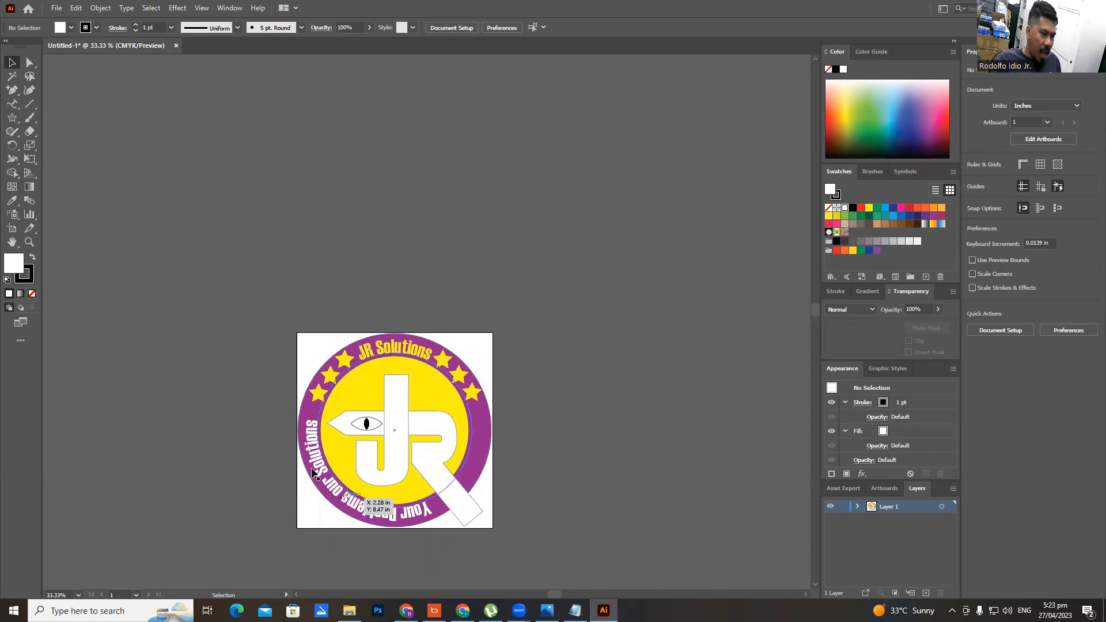
{"action": "left_click", "coordinate": [575, 611]}
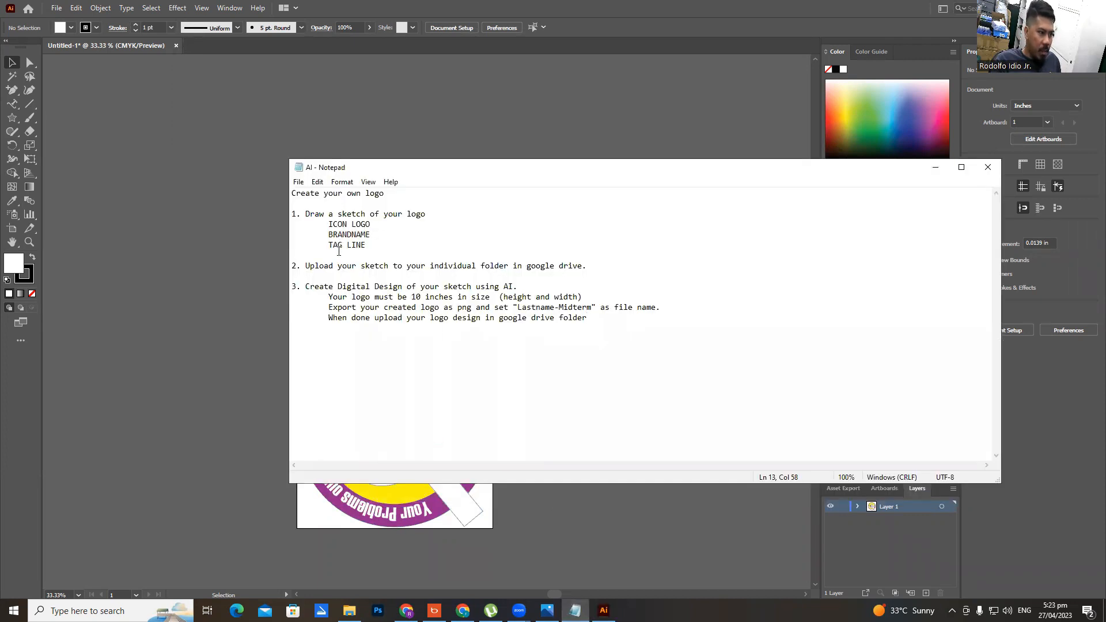
{"action": "left_click", "coordinate": [934, 167]}
Give the yellow inner circle a white stroke of 4 pt
{"action": "scroll", "coordinate": [429, 425], "scroll_direction": "up", "scroll_amount": 1}
{"action": "left_click", "coordinate": [452, 431]}
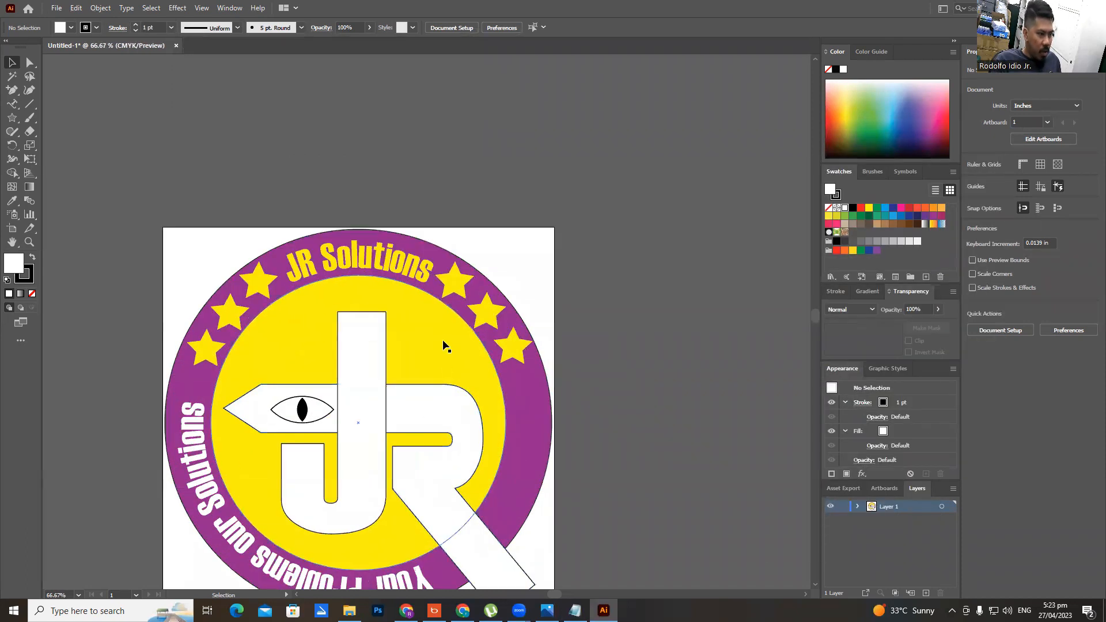
{"action": "left_click", "coordinate": [97, 27]}
{"action": "left_click", "coordinate": [24, 49]}
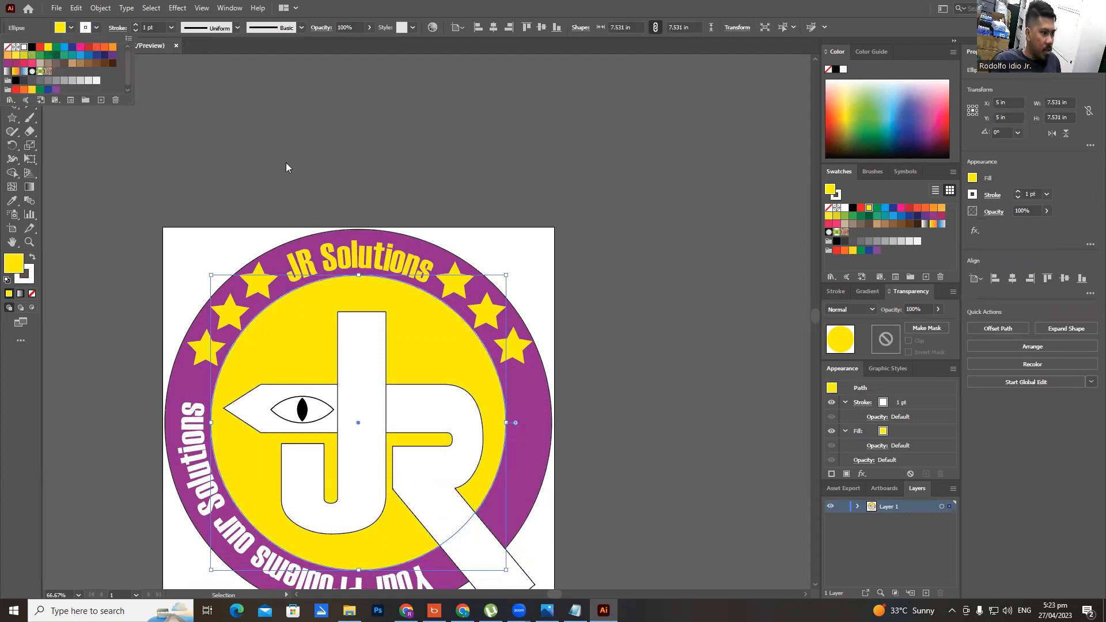
{"action": "left_click", "coordinate": [171, 28]}
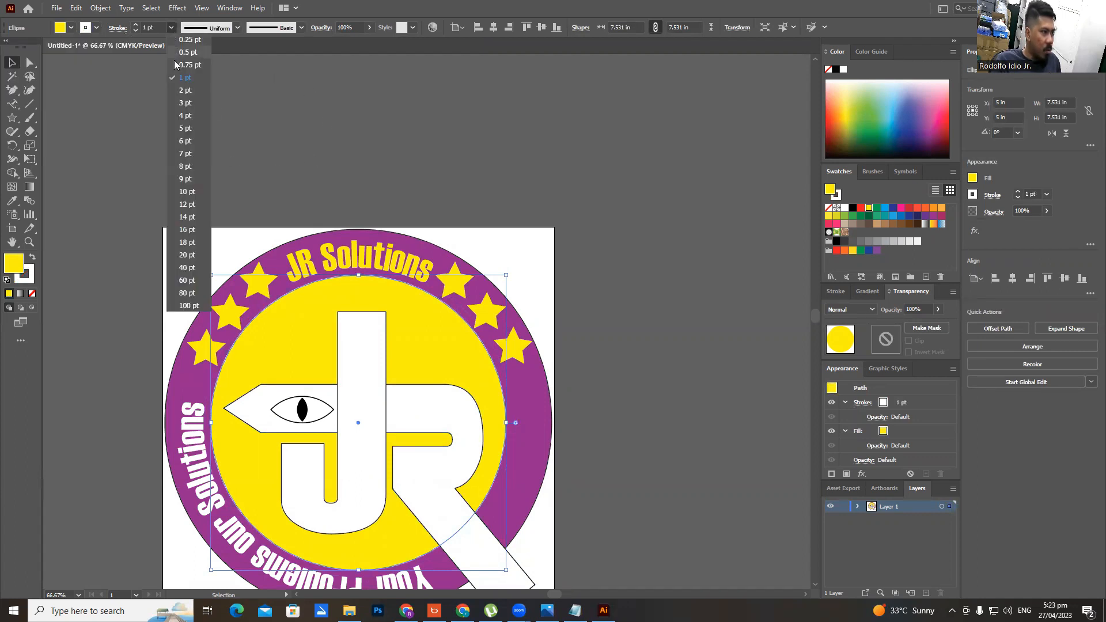
{"action": "left_click", "coordinate": [184, 118]}
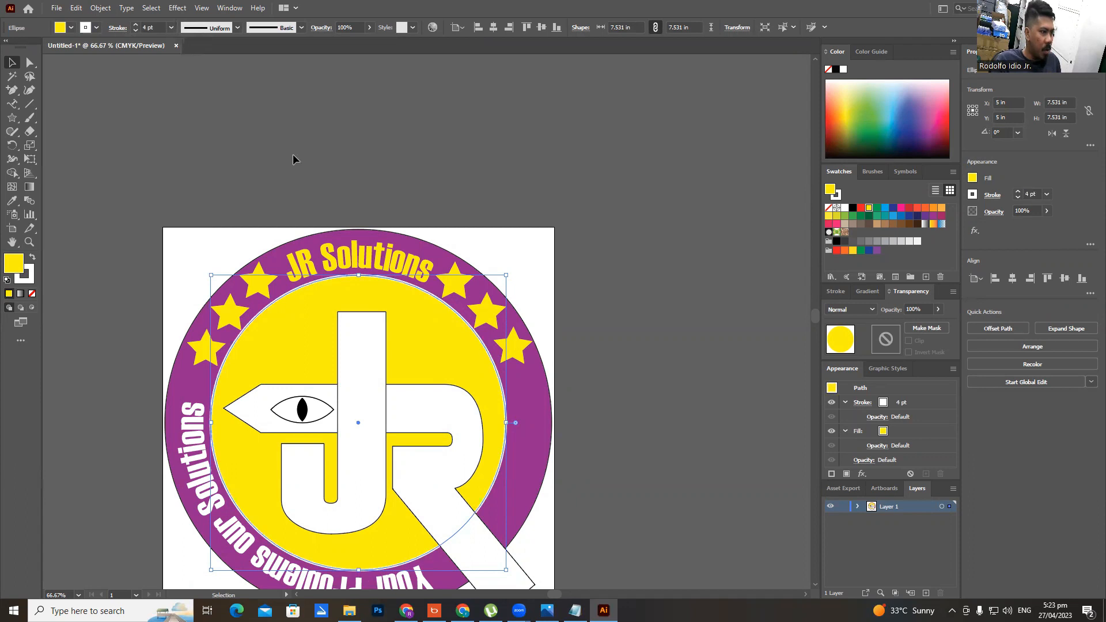
Try to thicken the yellow inner circle's white stroke to 8 pt, then 10 pt
{"action": "left_click", "coordinate": [343, 164]}
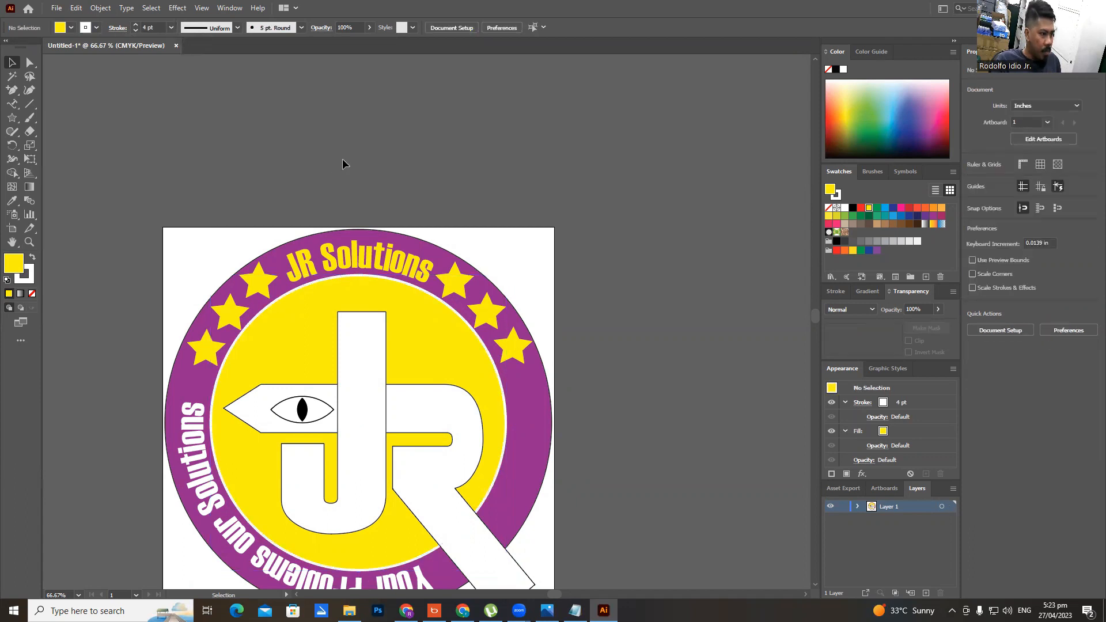
{"action": "left_click", "coordinate": [171, 28]}
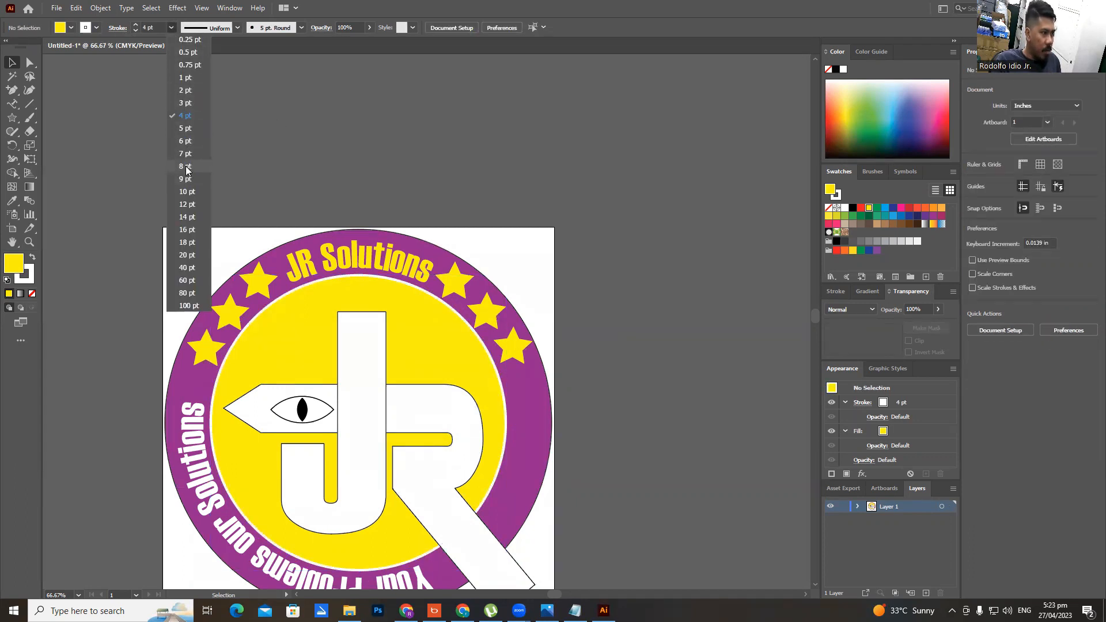
{"action": "left_click", "coordinate": [185, 167]}
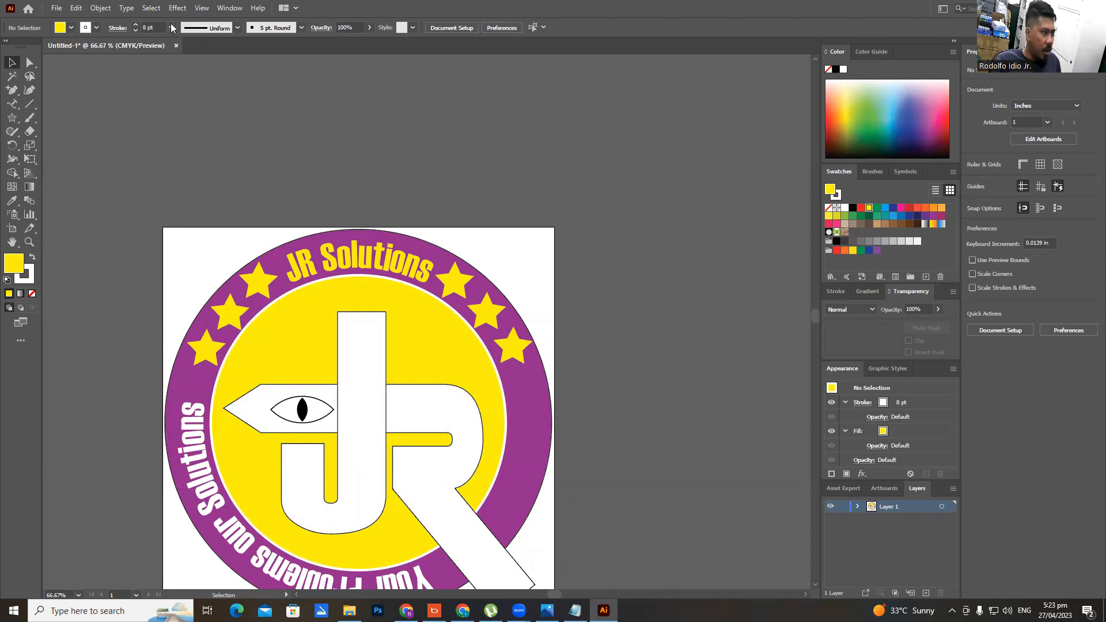
{"action": "left_click", "coordinate": [171, 27]}
{"action": "left_click", "coordinate": [187, 189]}
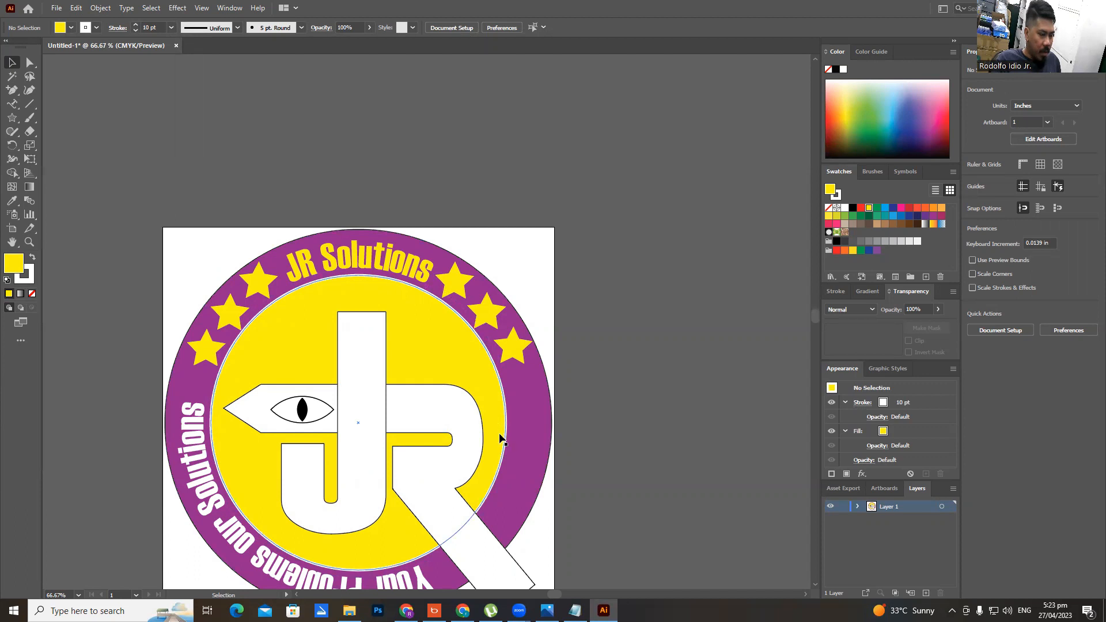
{"action": "left_click", "coordinate": [523, 390]}
{"action": "left_click", "coordinate": [446, 150]}
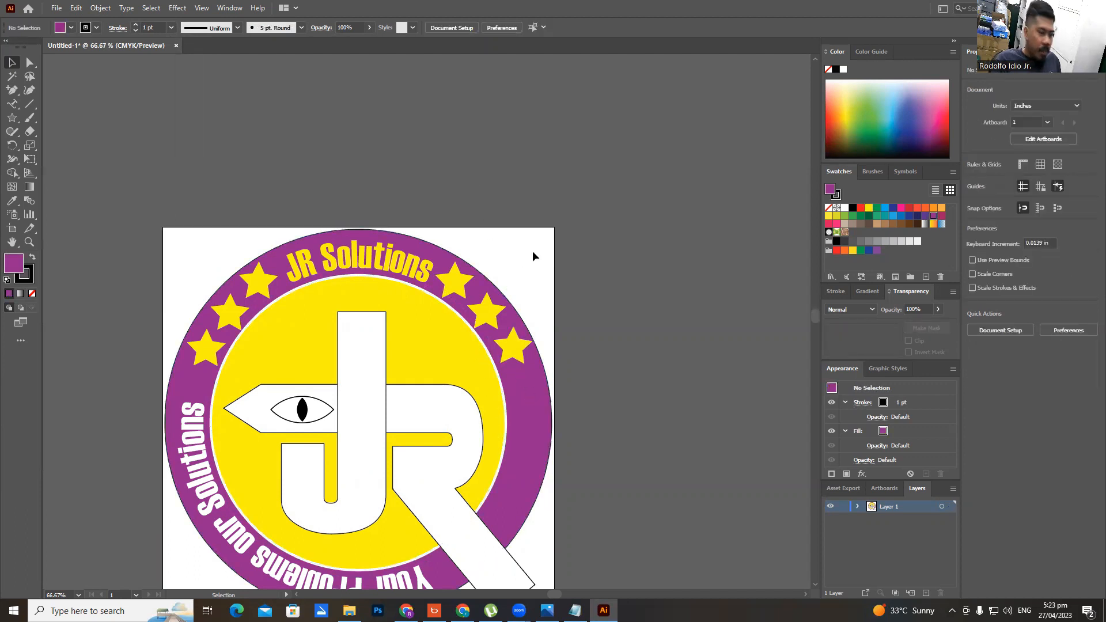
Select the entire logo artwork and open the selection for export as a single asset
{"action": "scroll", "coordinate": [539, 313], "scroll_direction": "down", "scroll_amount": 1}
{"action": "scroll", "coordinate": [579, 386], "scroll_direction": "down", "scroll_amount": 1}
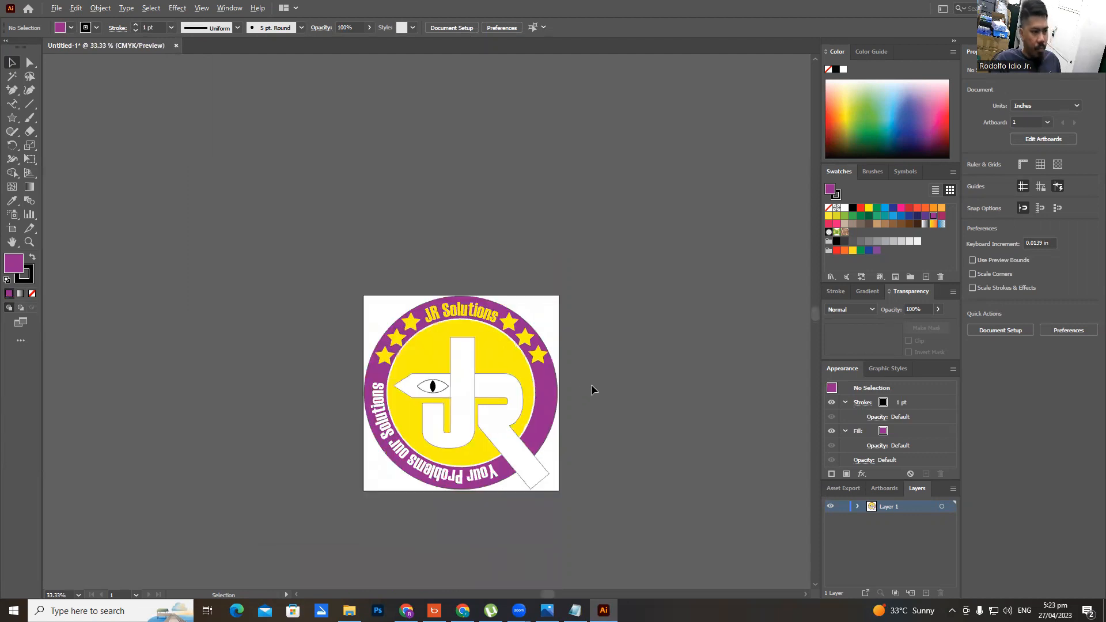
{"action": "scroll", "coordinate": [591, 385], "scroll_direction": "up", "scroll_amount": 2}
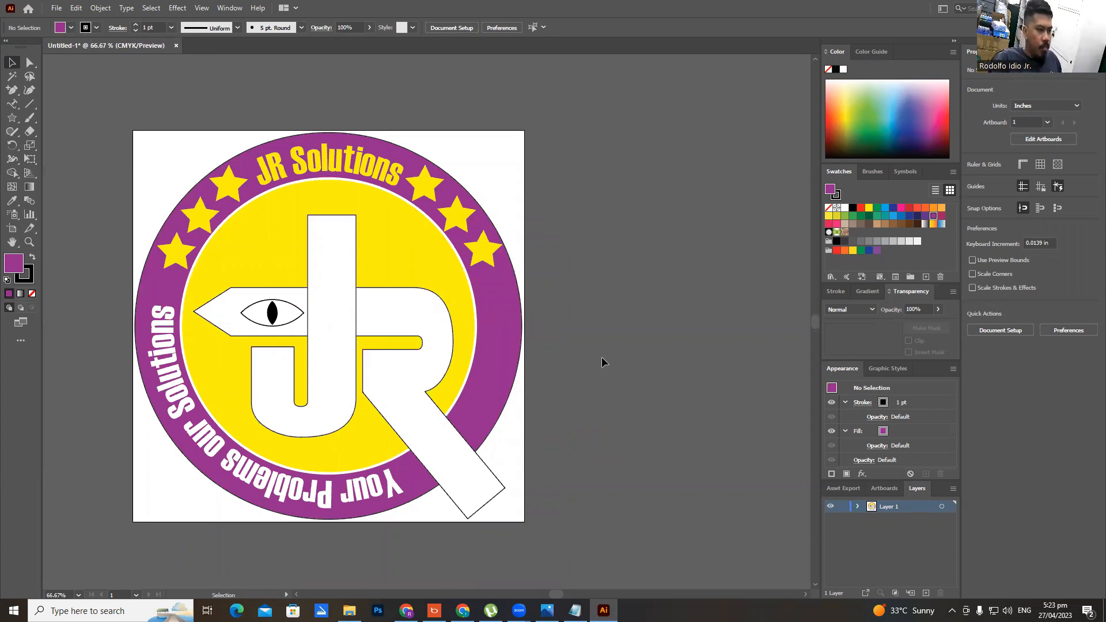
{"action": "scroll", "coordinate": [486, 372], "scroll_direction": "down", "scroll_amount": 1}
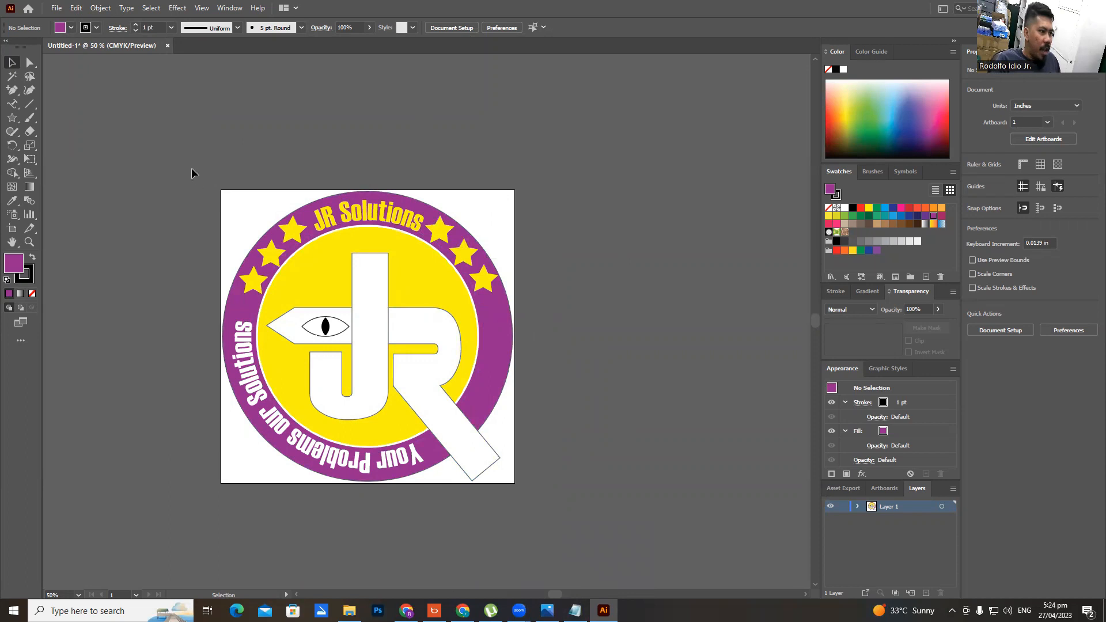
{"action": "key", "text": "ctrl+a"}
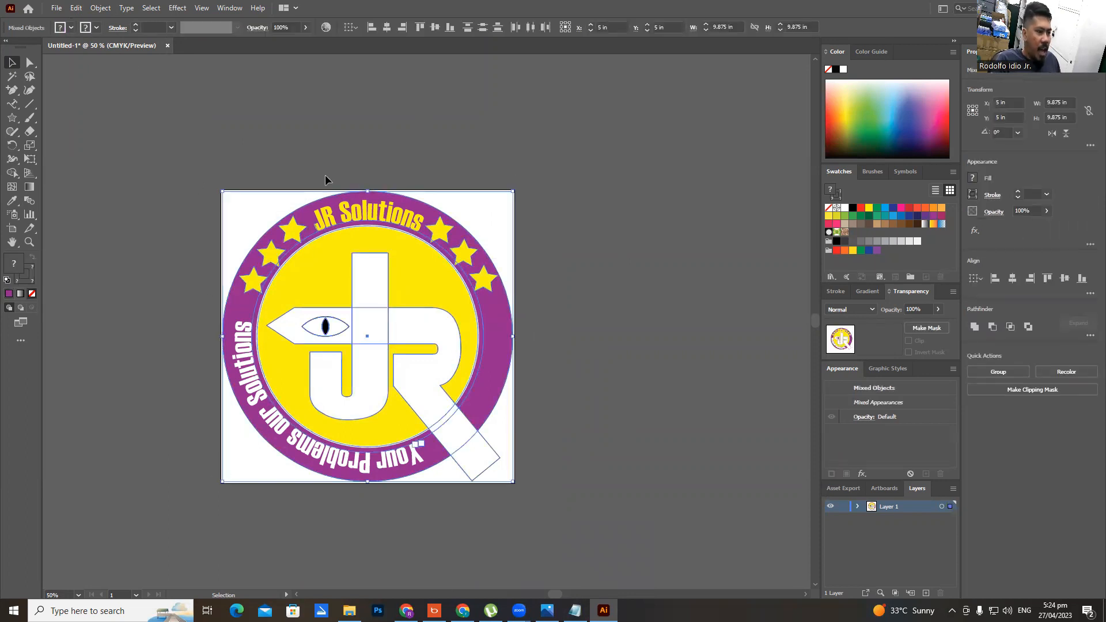
{"action": "left_click", "coordinate": [56, 8]}
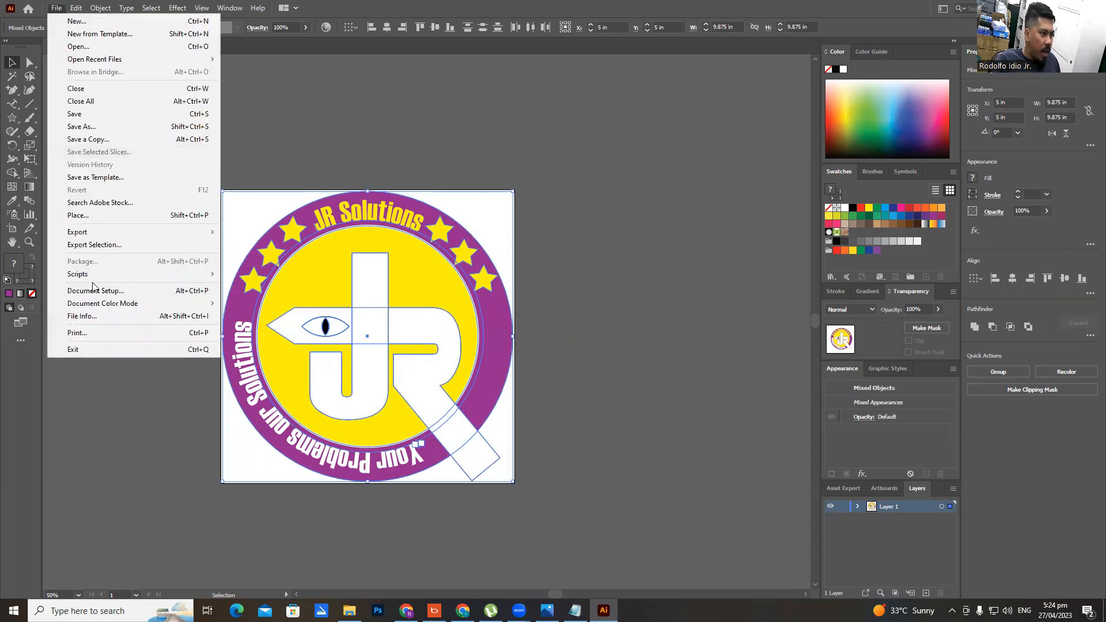
{"action": "left_click", "coordinate": [93, 244]}
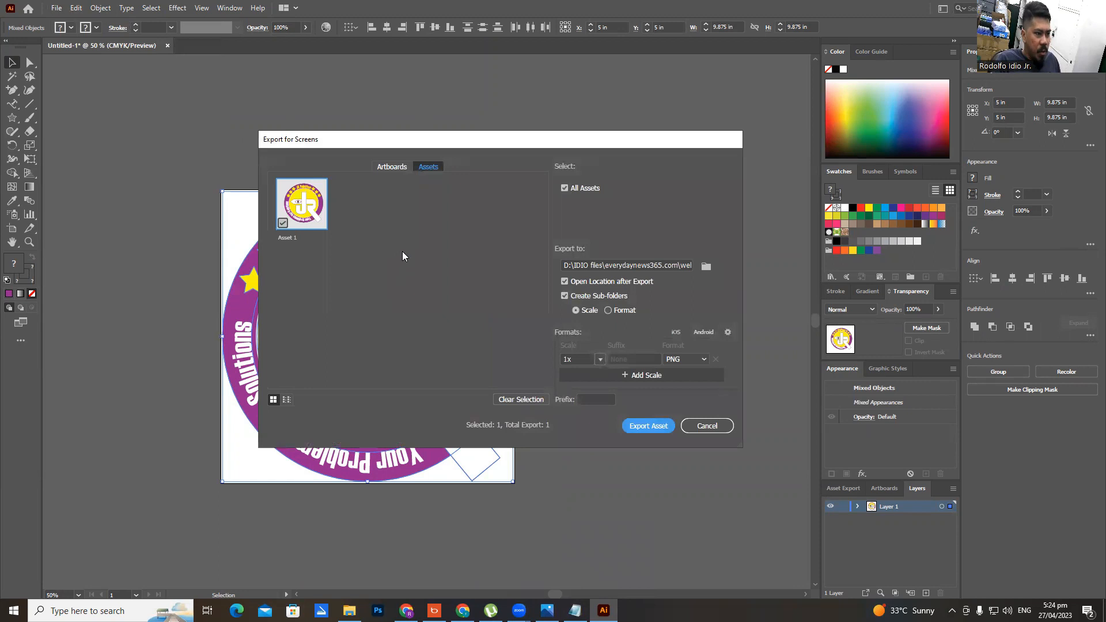
Rename the export asset with the designer's last name in capitals followed by "-MIDTERM"
{"action": "double_click", "coordinate": [294, 237]}
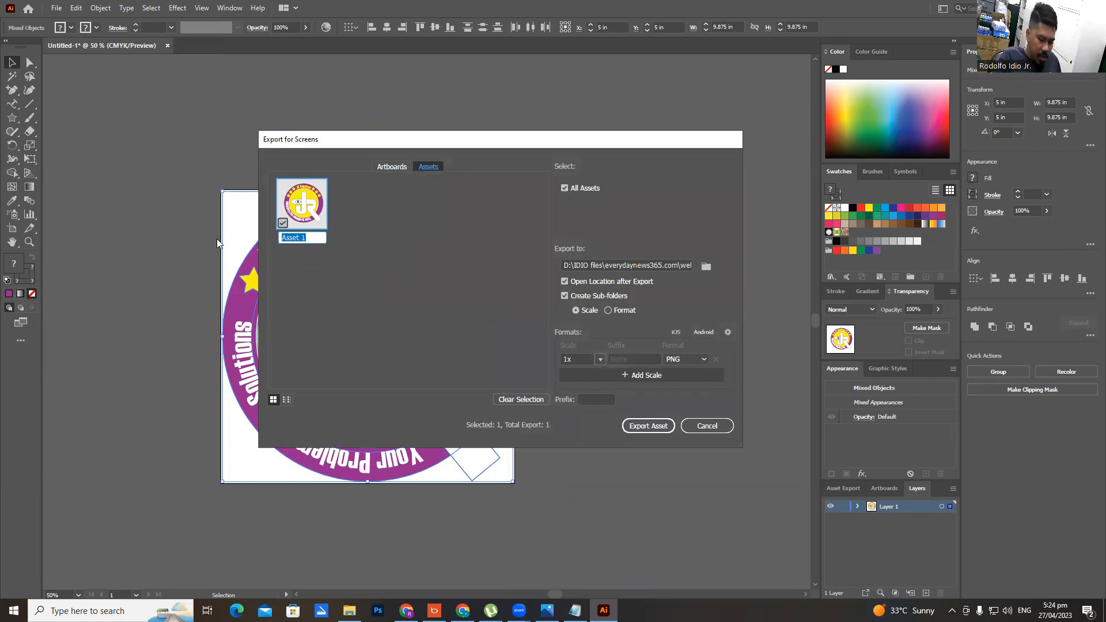
{"action": "type", "text": "IDIO"}
{"action": "type", "text": "-MIDTERM"}
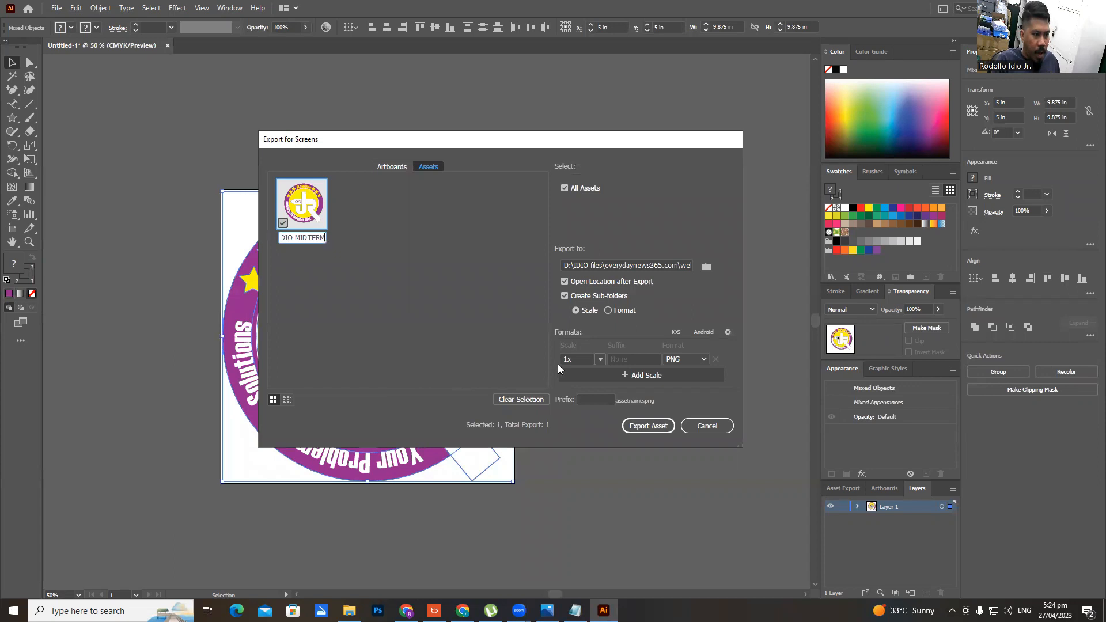
Set the export location to the Downloads folder and export the logo asset as a PNG at 1x scale
{"action": "left_click", "coordinate": [705, 268]}
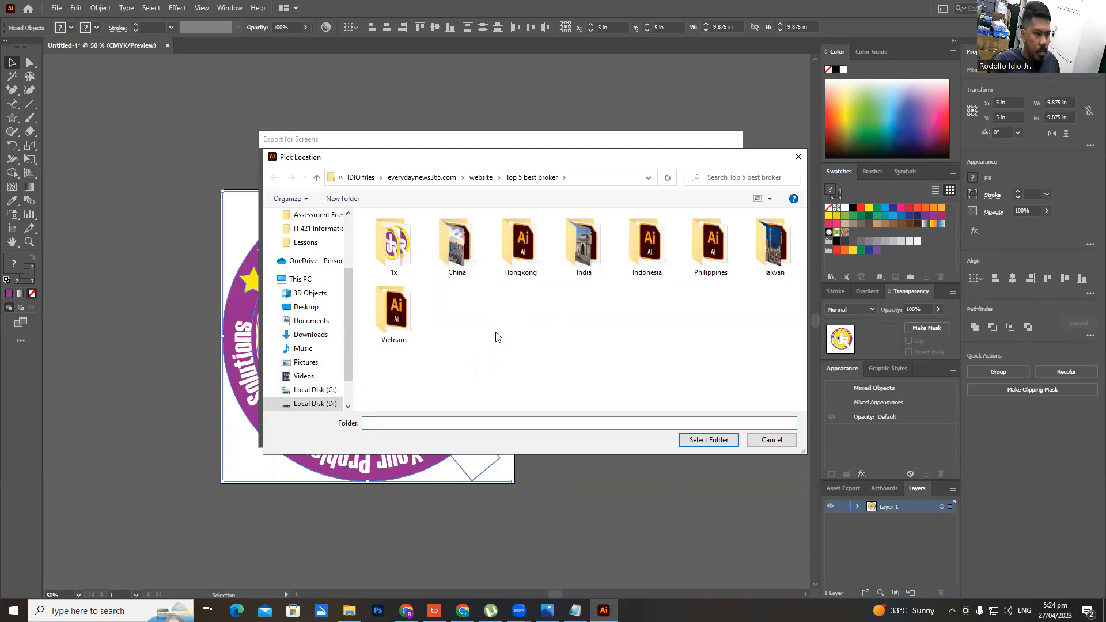
{"action": "left_click", "coordinate": [360, 176]}
{"action": "scroll", "coordinate": [346, 305], "scroll_direction": "up", "scroll_amount": 3}
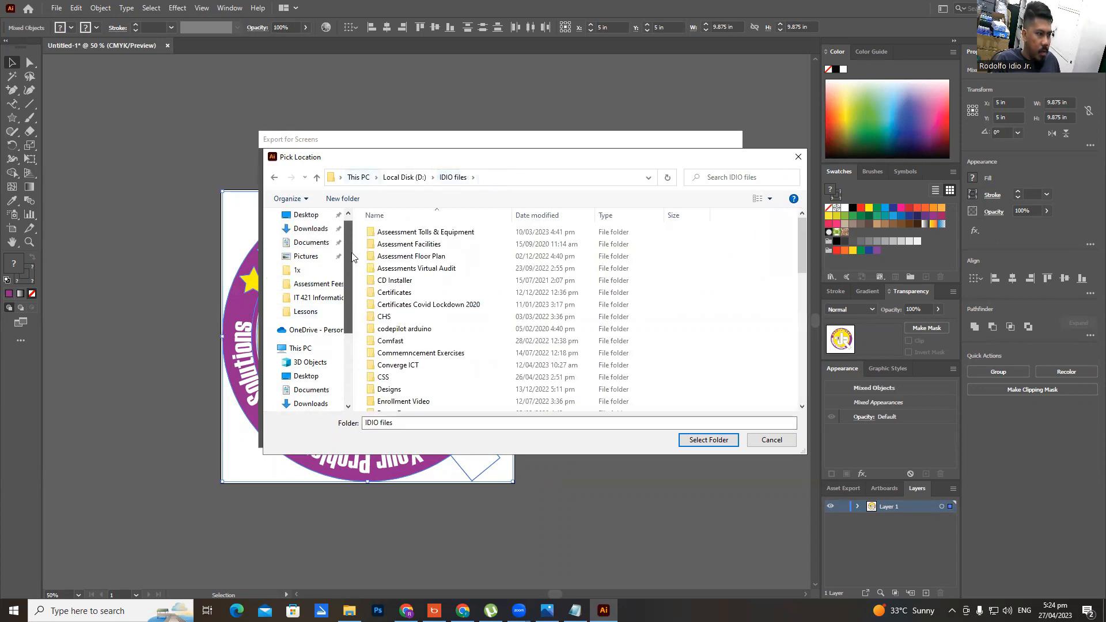
{"action": "left_click", "coordinate": [311, 251]}
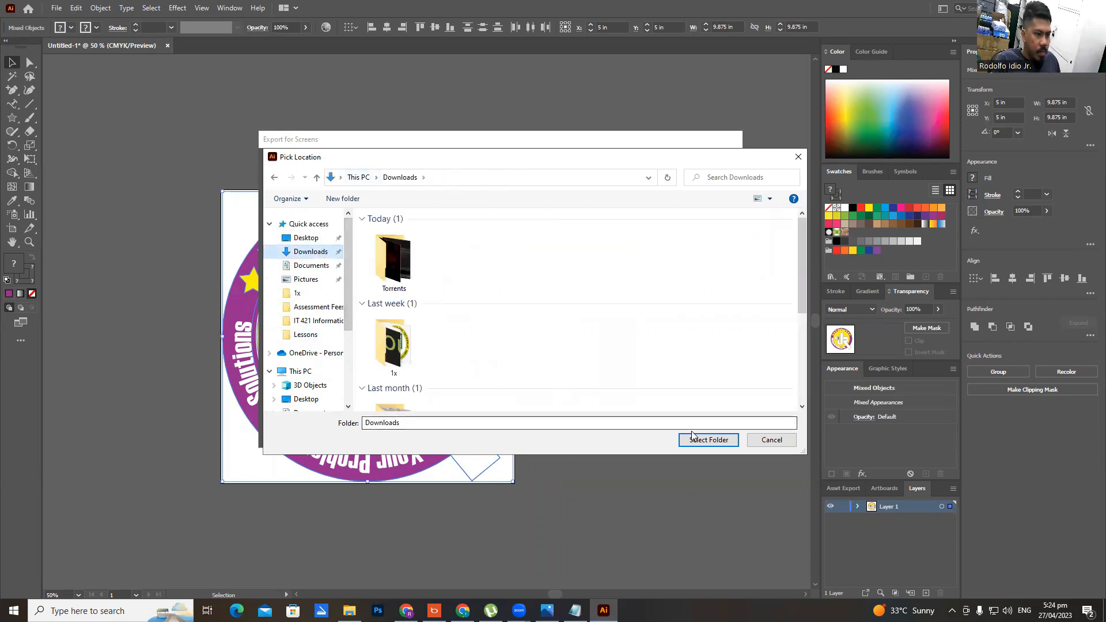
{"action": "left_click", "coordinate": [709, 440]}
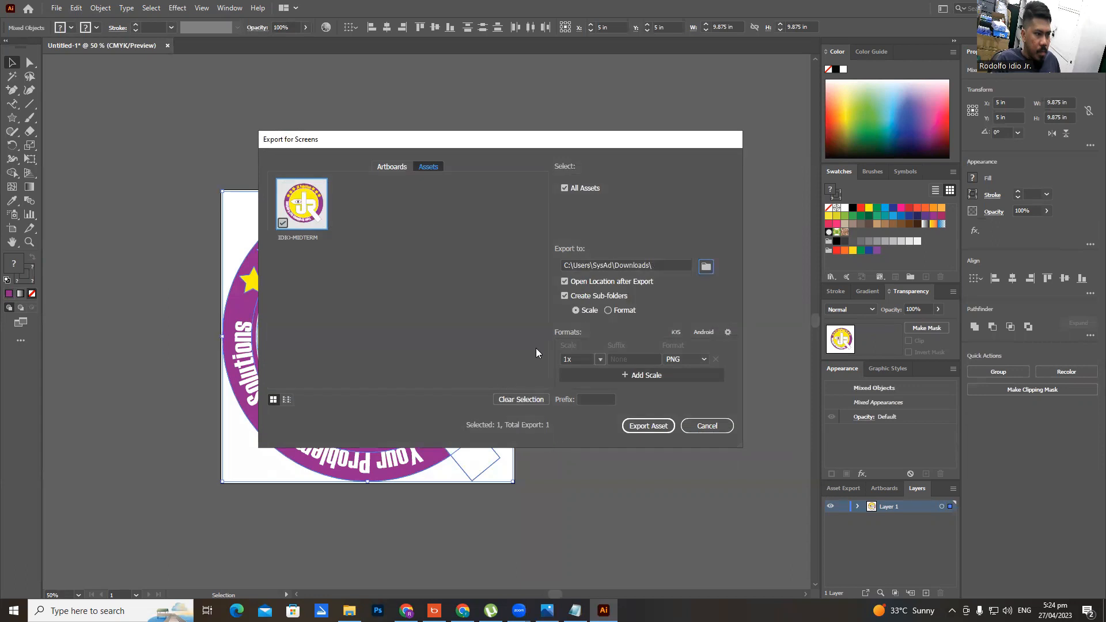
{"action": "left_click", "coordinate": [649, 427]}
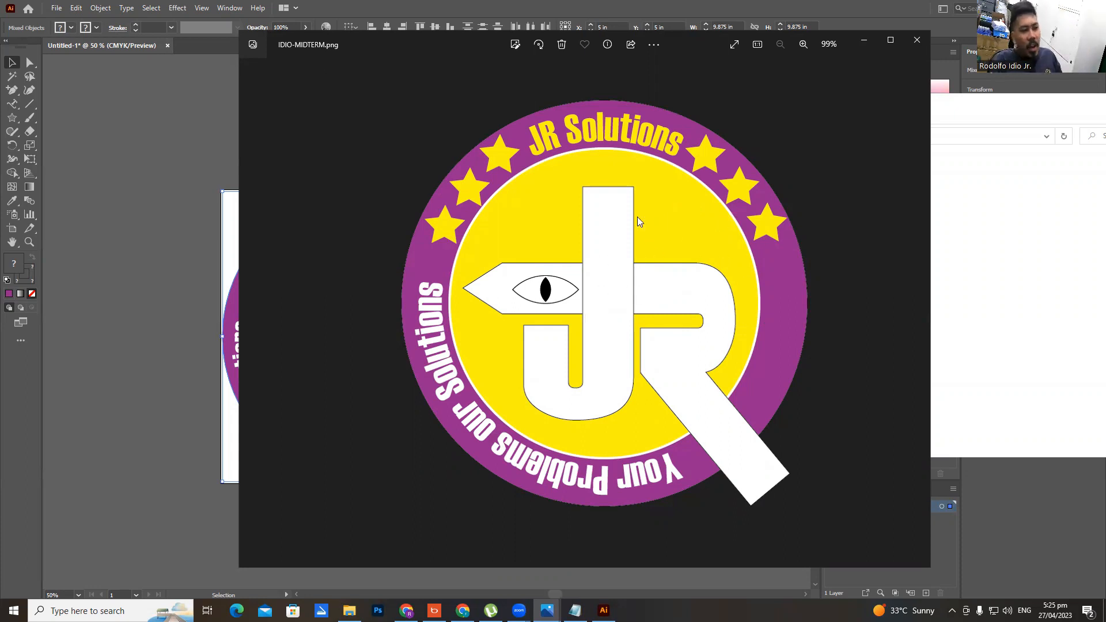
Close the preview of the exported PNG and check the logo assignment's export and upload instructions in Notepad
{"action": "left_click", "coordinate": [913, 45]}
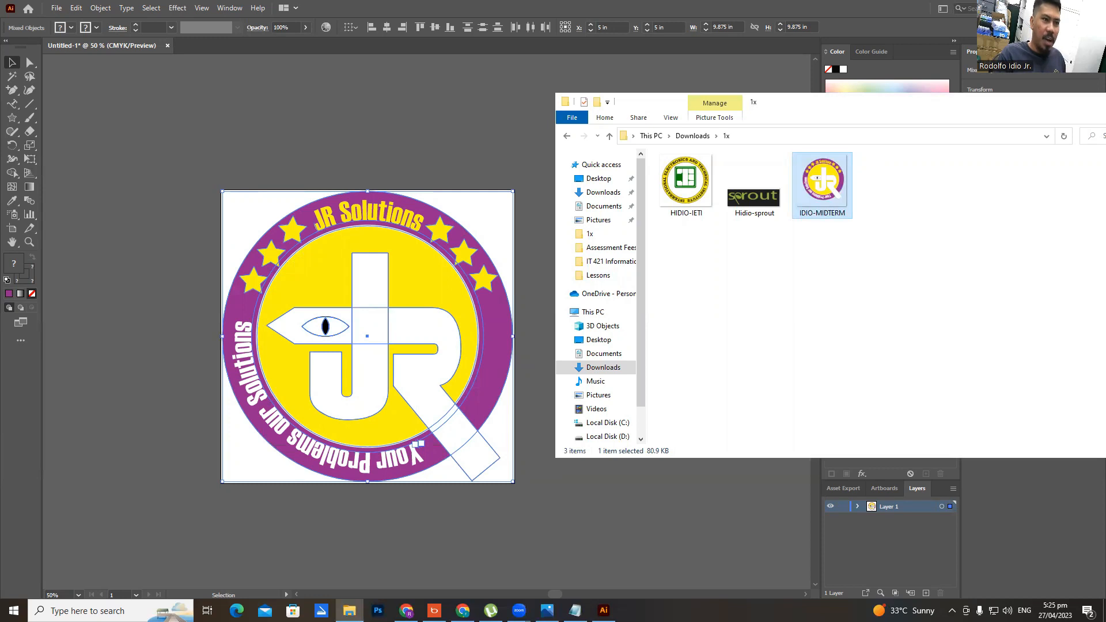
{"action": "left_click", "coordinate": [574, 610]}
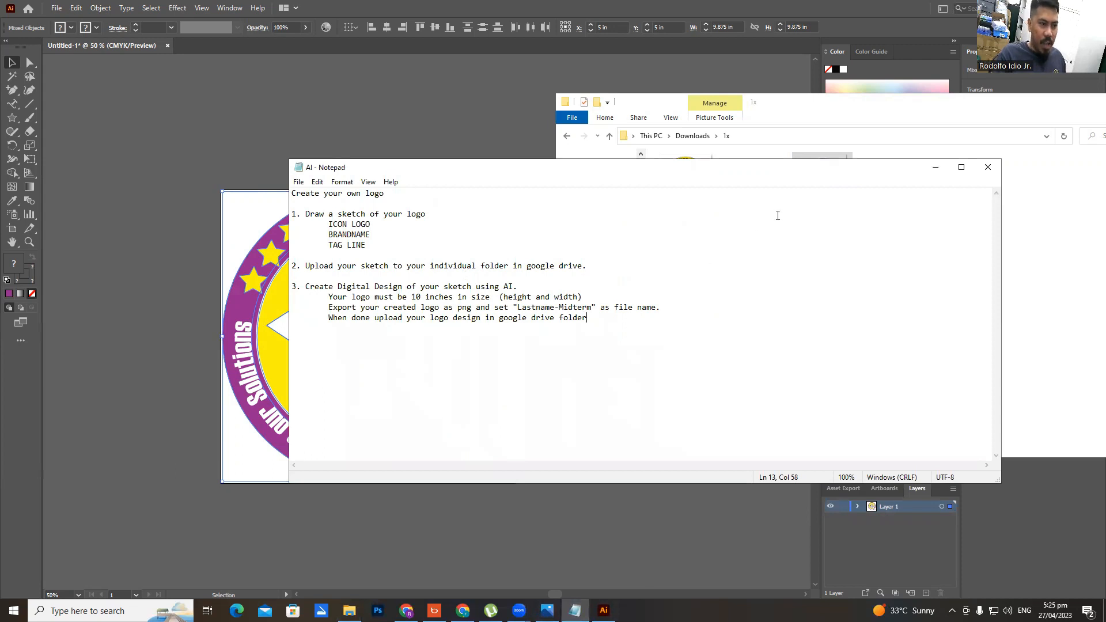
{"action": "left_click", "coordinate": [935, 167]}
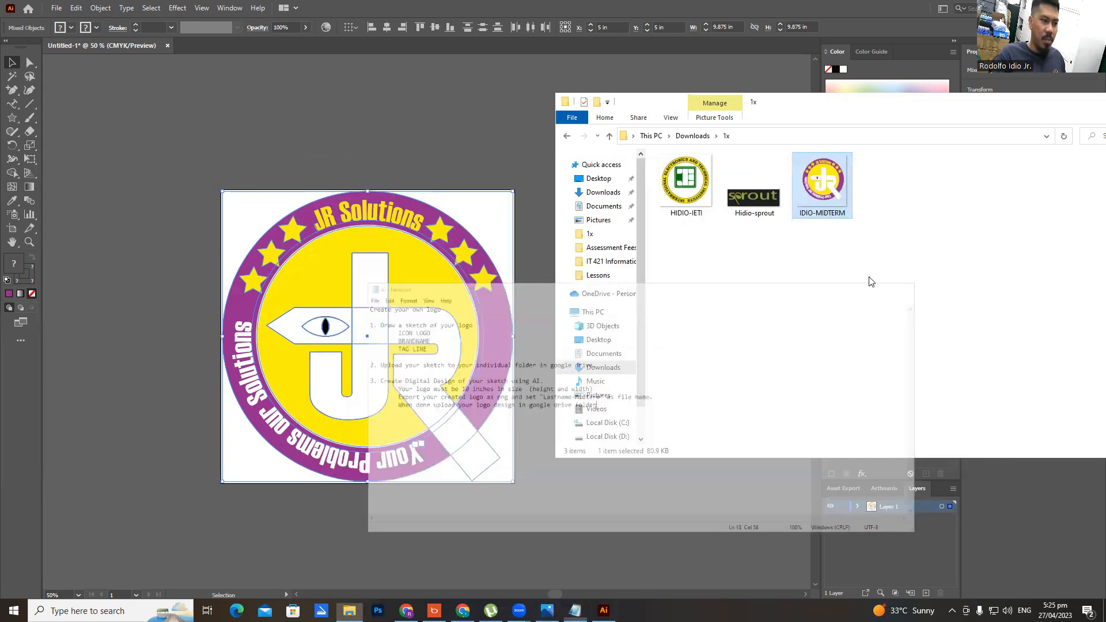